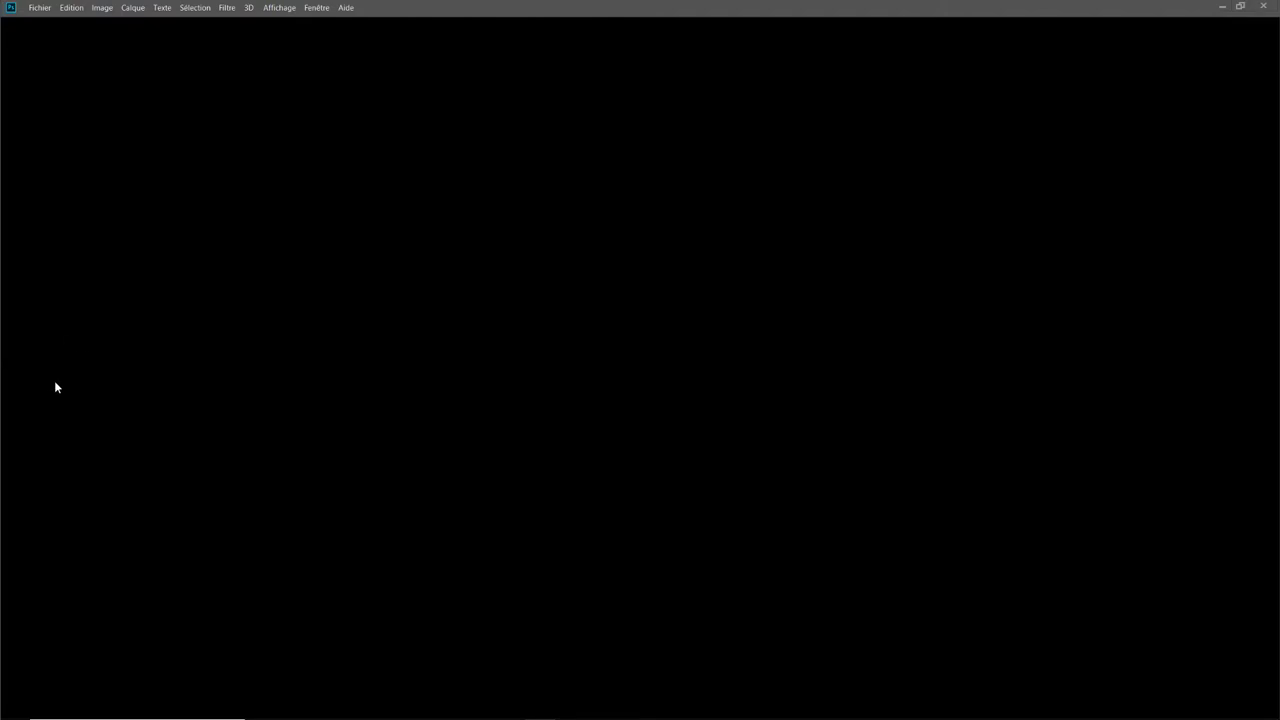
Step: Open the 2016-08-08 portrait photo and convert its background into a layer named Calque 0
double_click(70, 238)
click(196, 124)
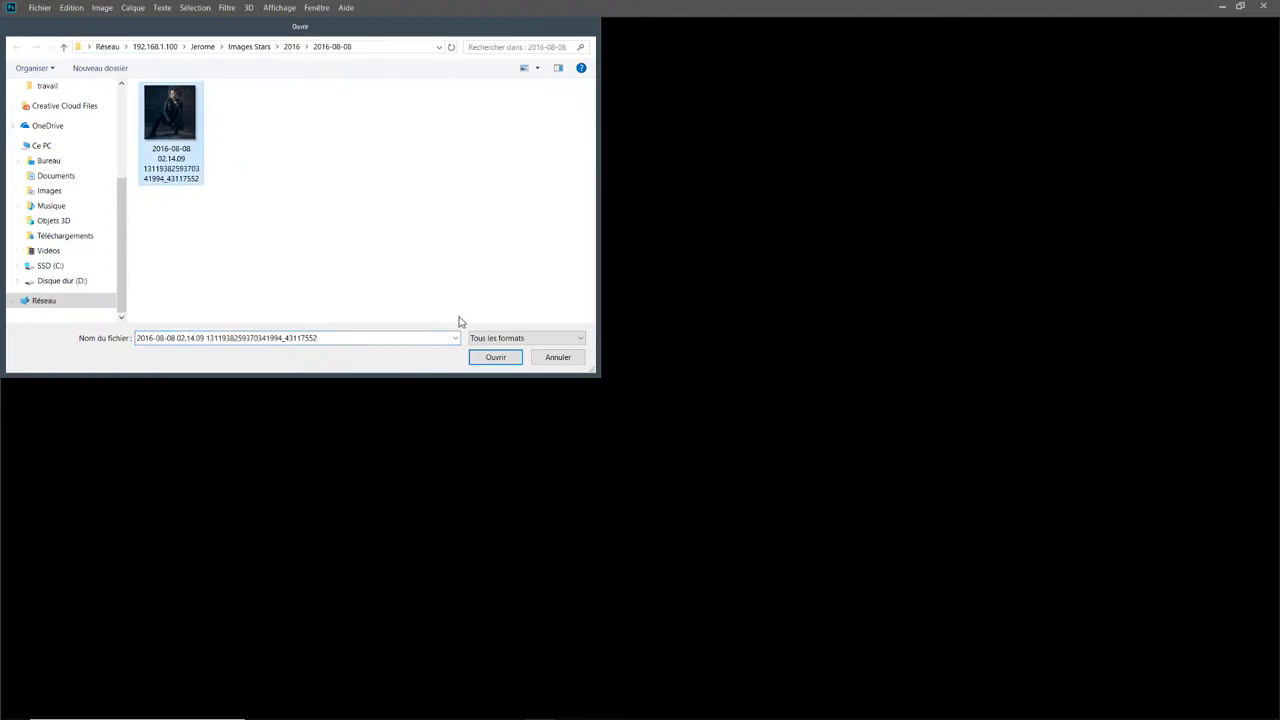
click(474, 357)
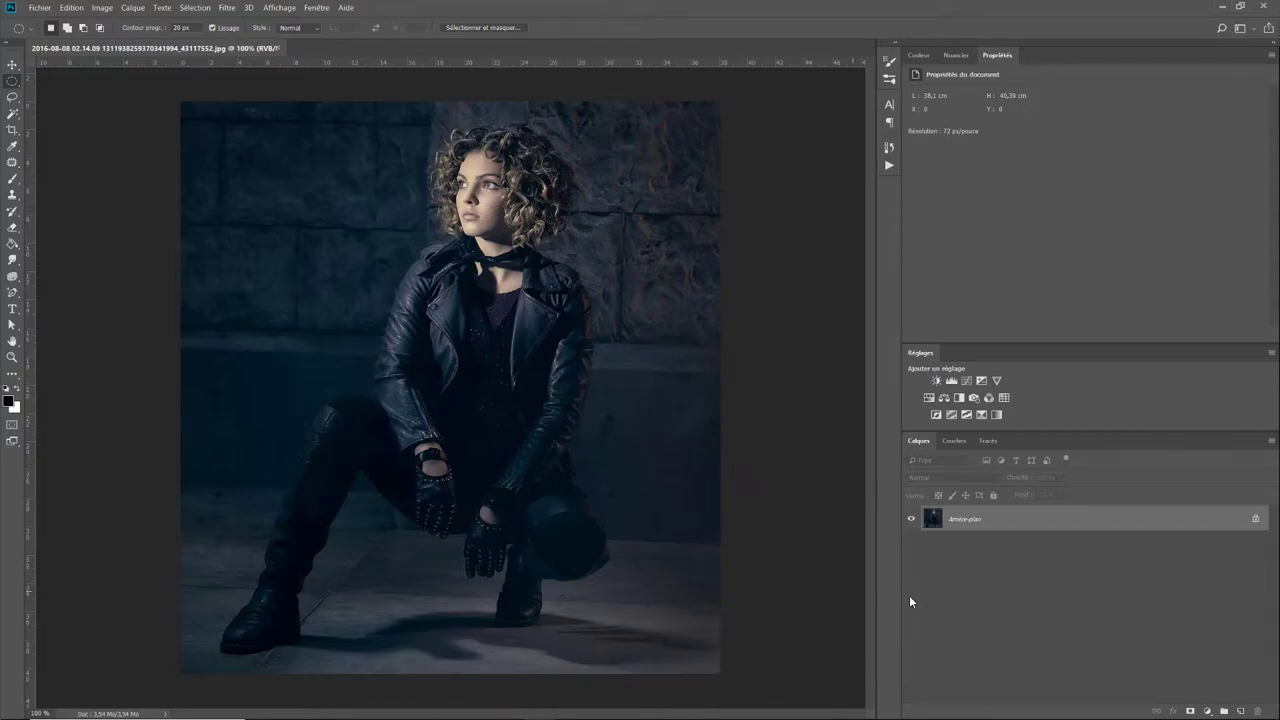
double_click(957, 520)
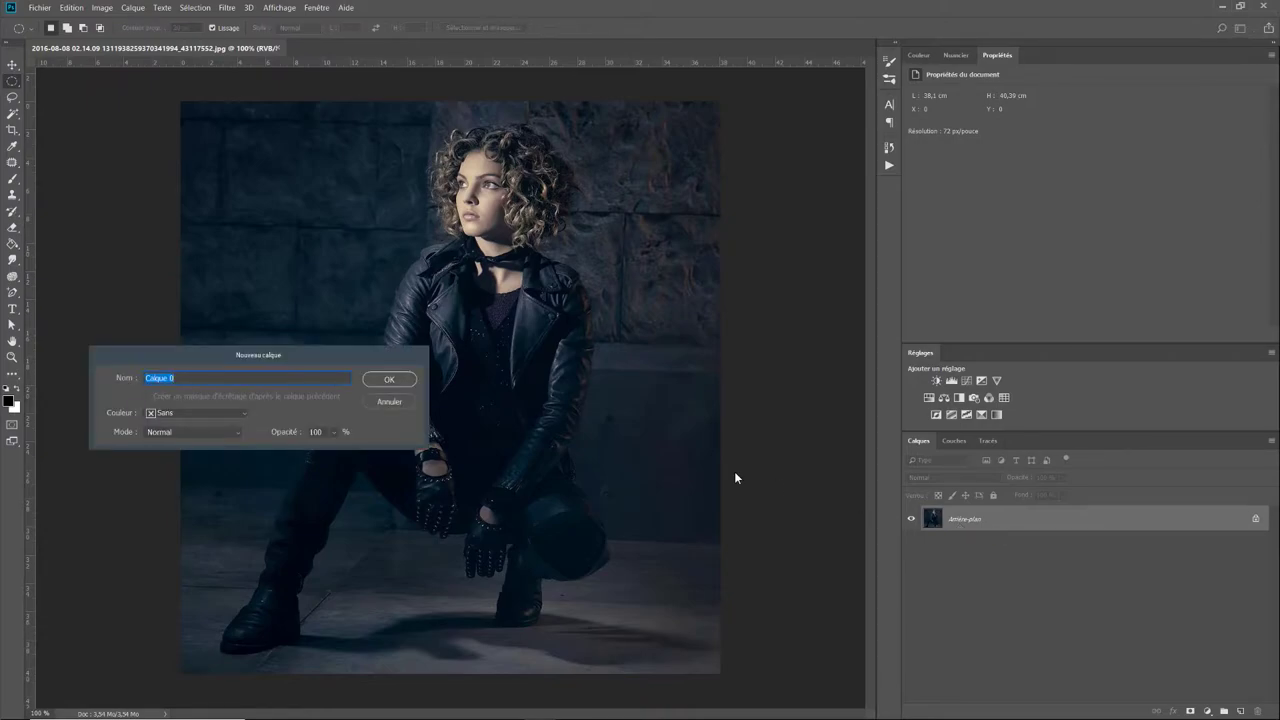
click(374, 380)
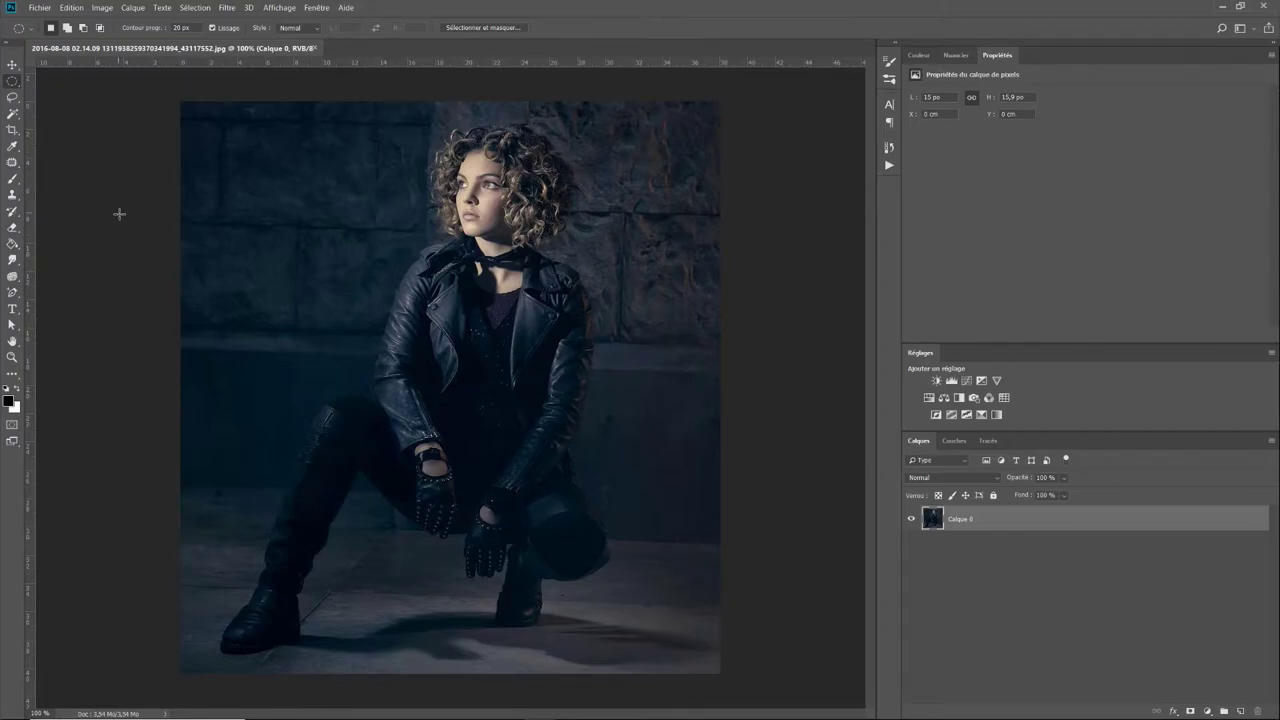
Step: Make a first 1:1 square crop of the portrait
click(16, 135)
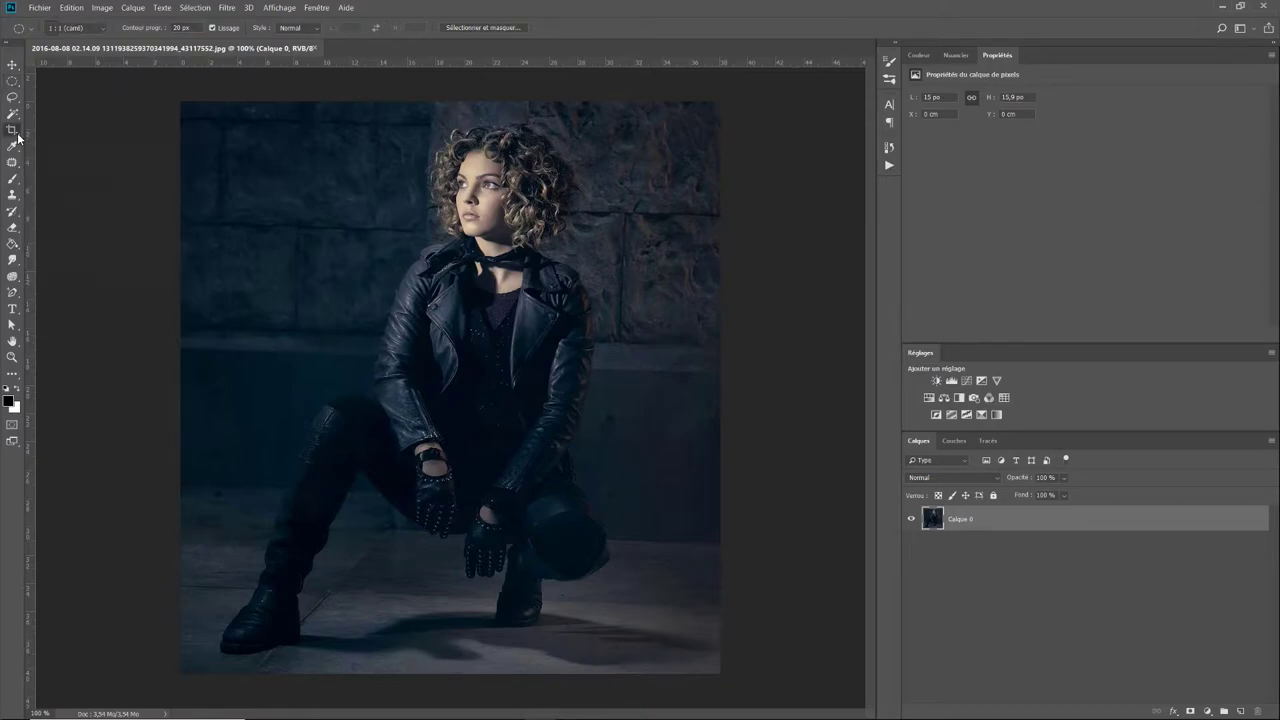
click(117, 240)
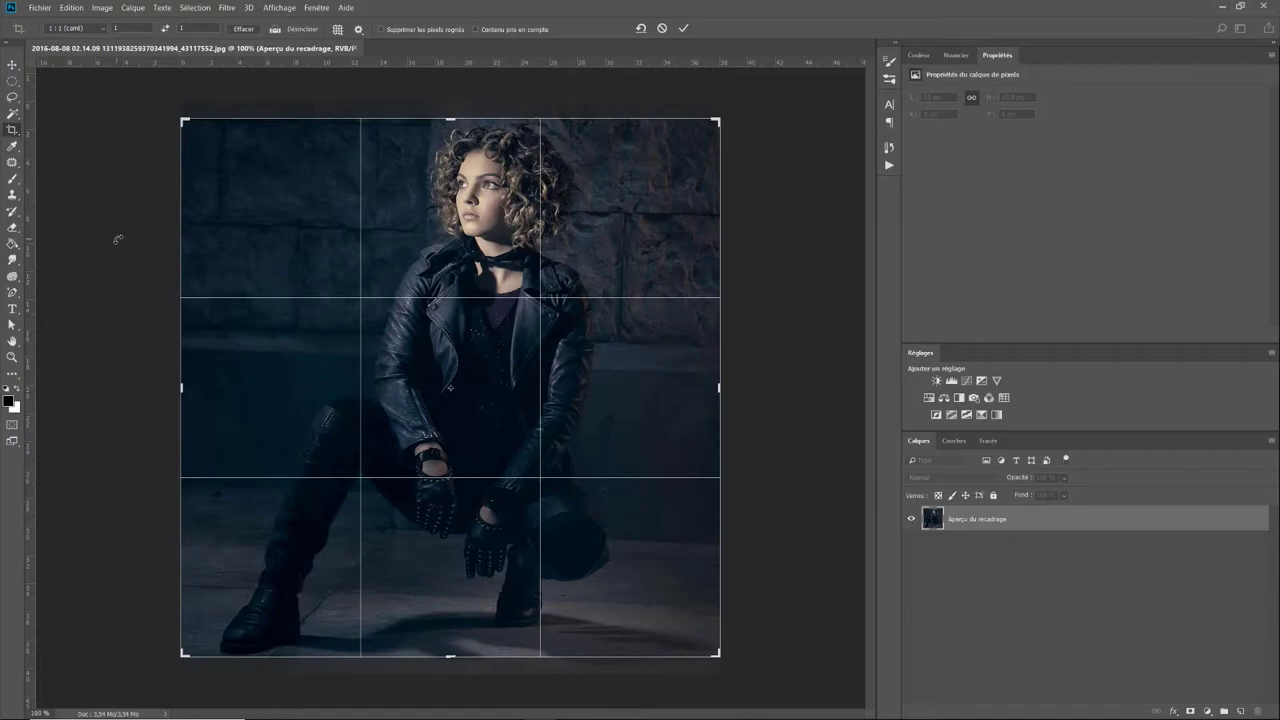
key(Return)
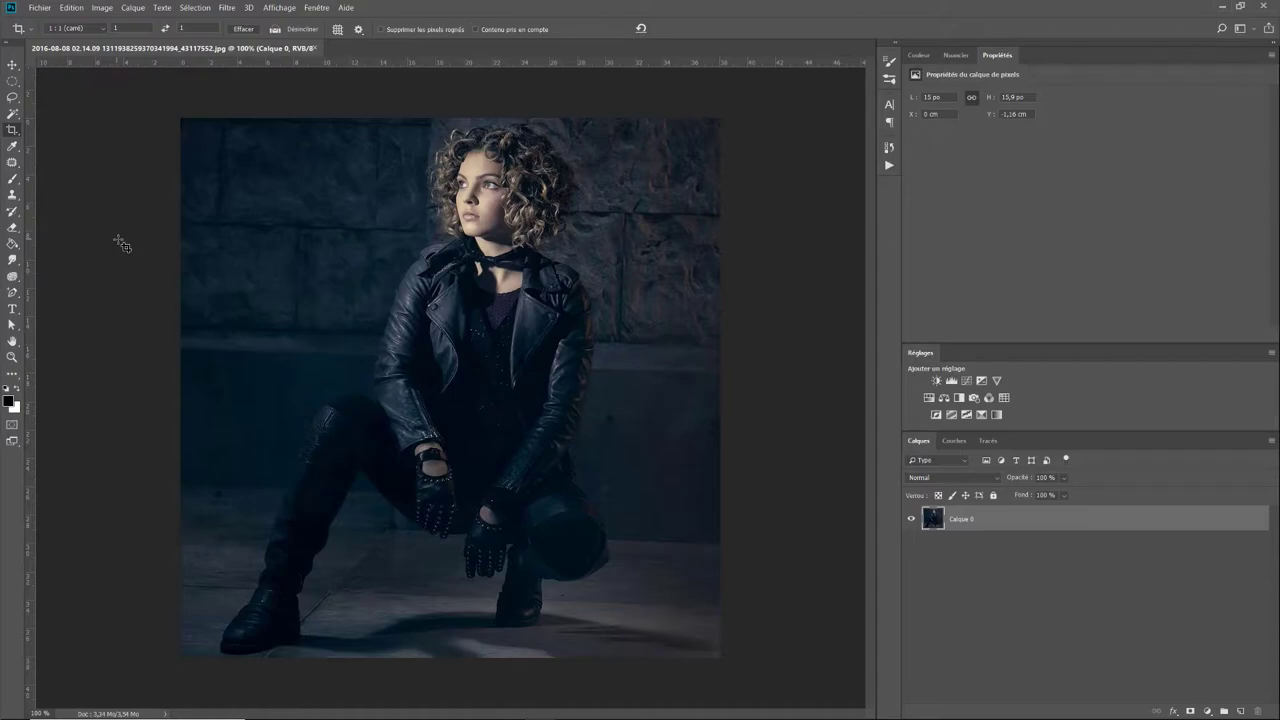
Step: Redo the square crop, shifting and extending the box, with Supprimer les pixels rognés enabled
right_click(14, 136)
click(40, 130)
click(185, 125)
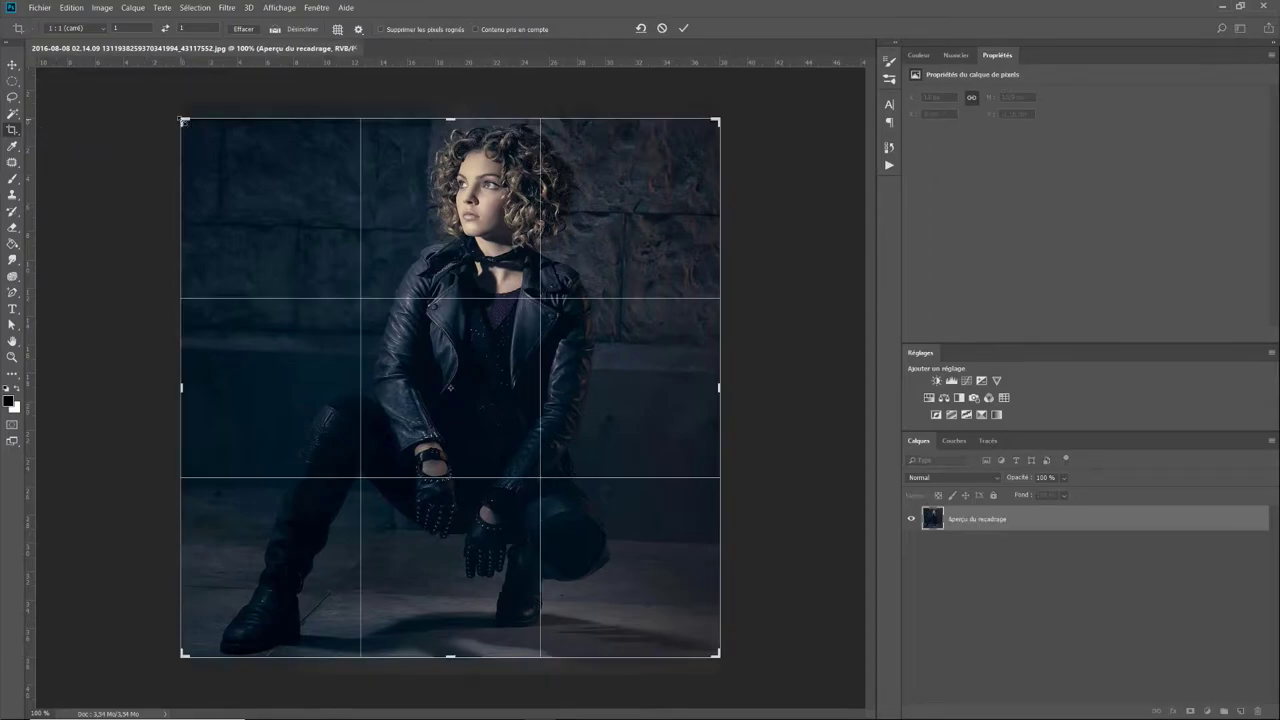
drag(424, 236, 424, 254)
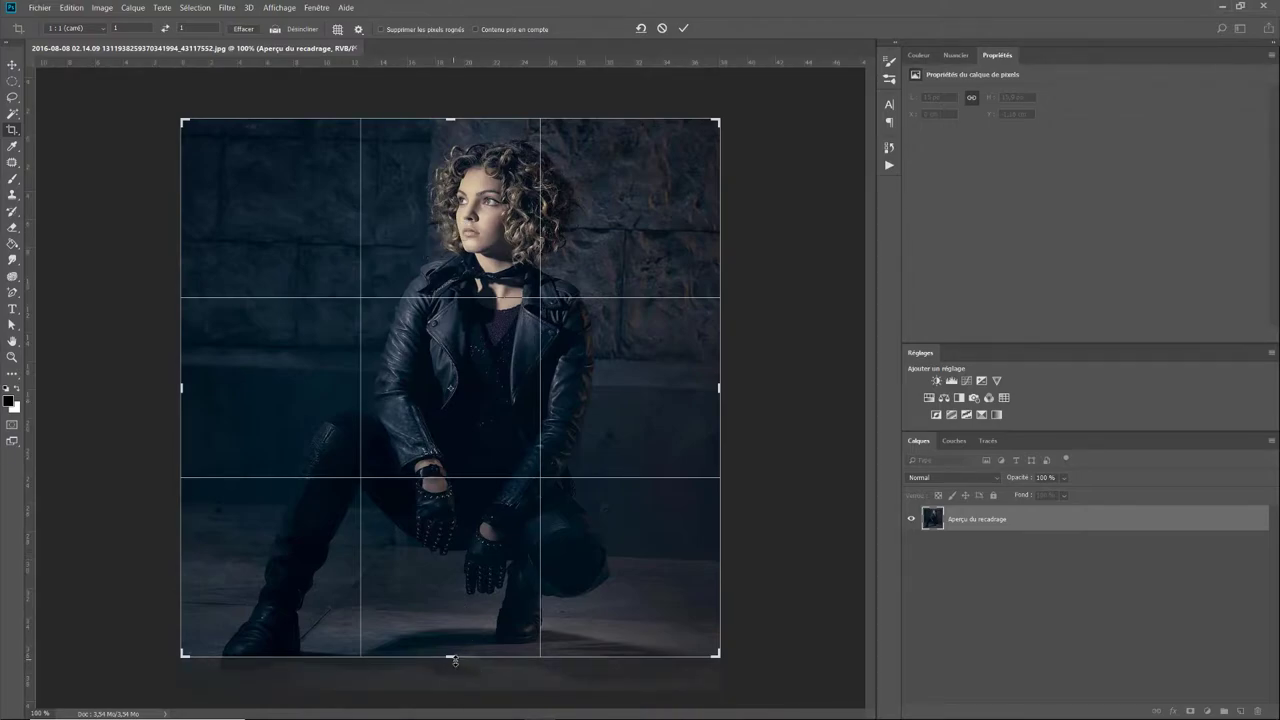
drag(452, 658, 456, 672)
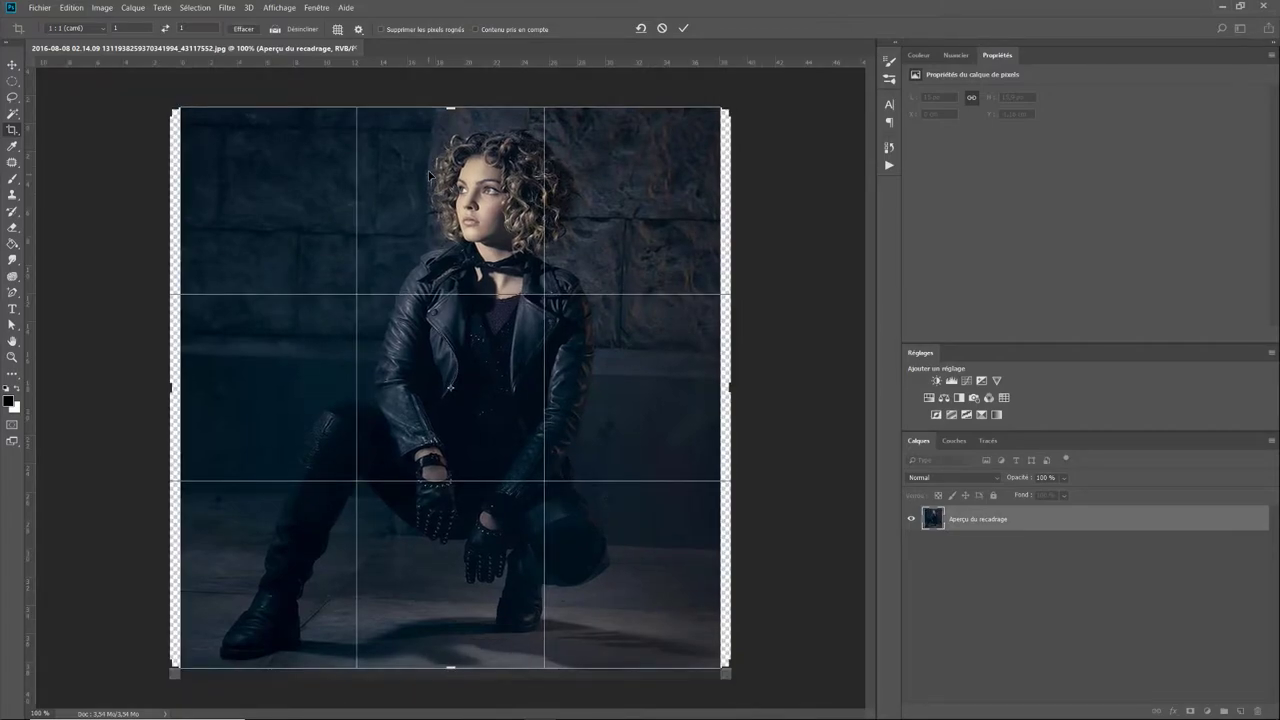
click(381, 30)
key(Return)
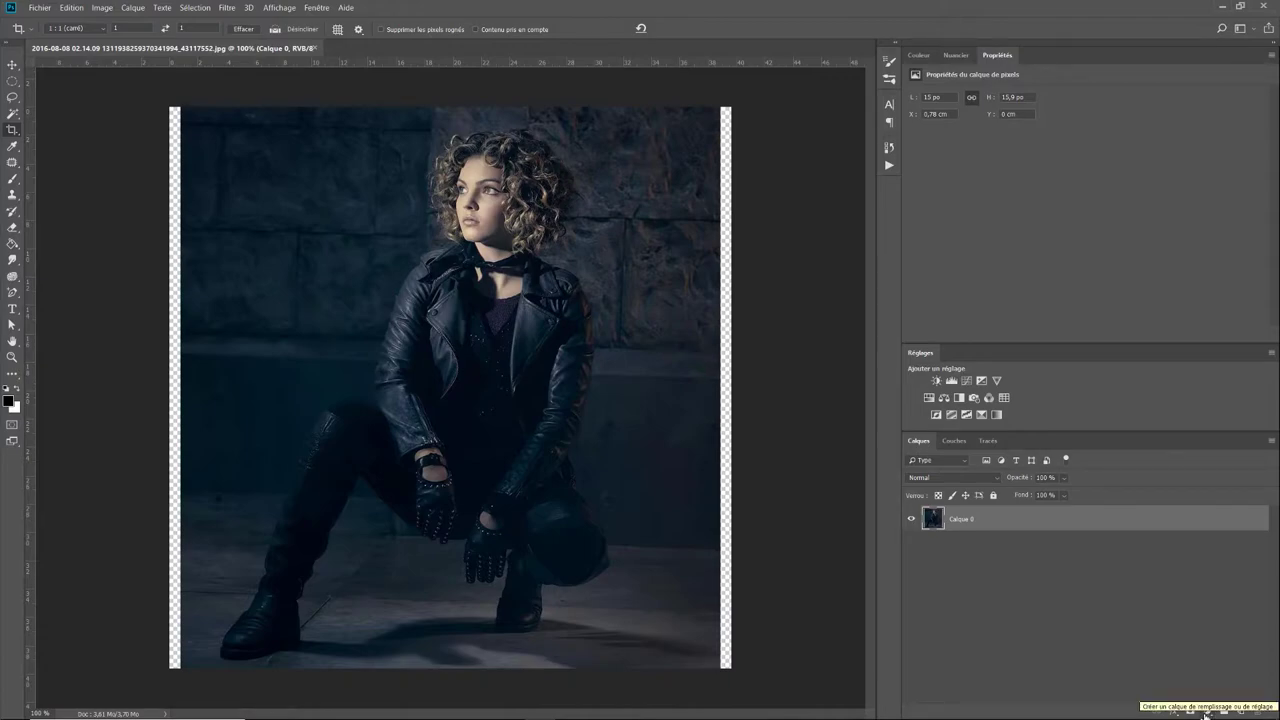
Step: Add a Courbes adjustment layer with the black point input set to 25
click(1206, 709)
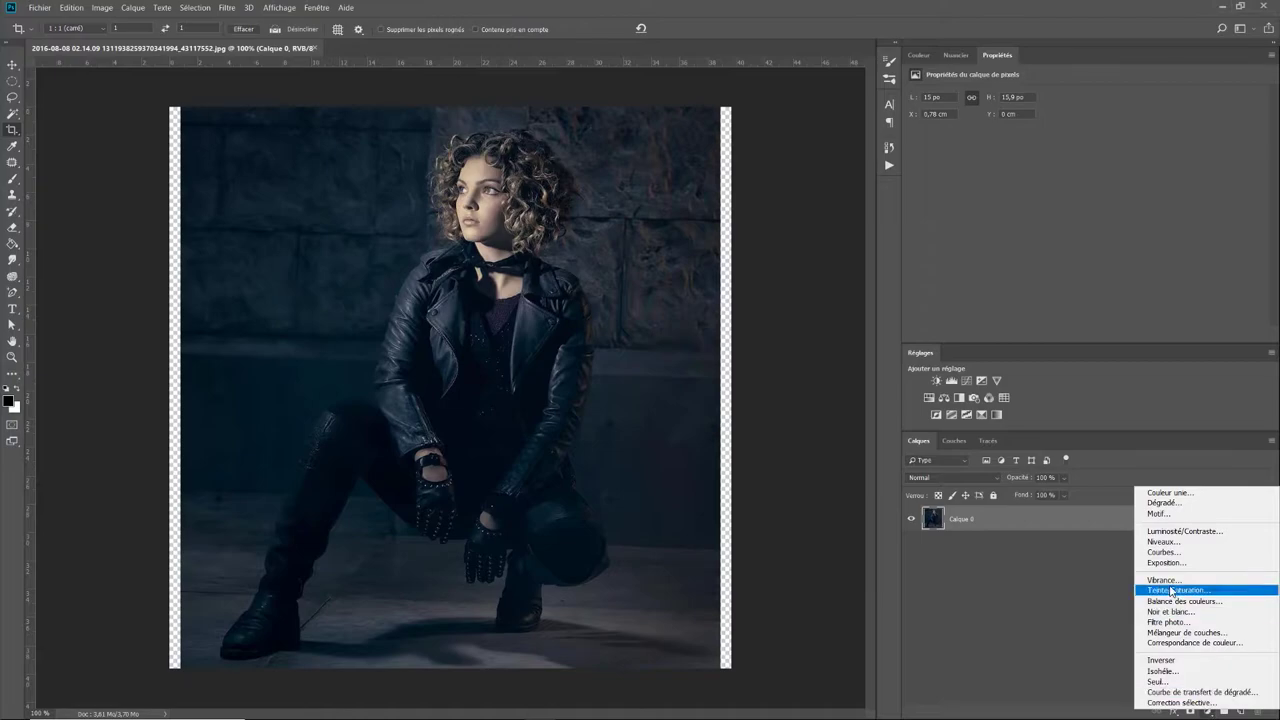
click(1163, 553)
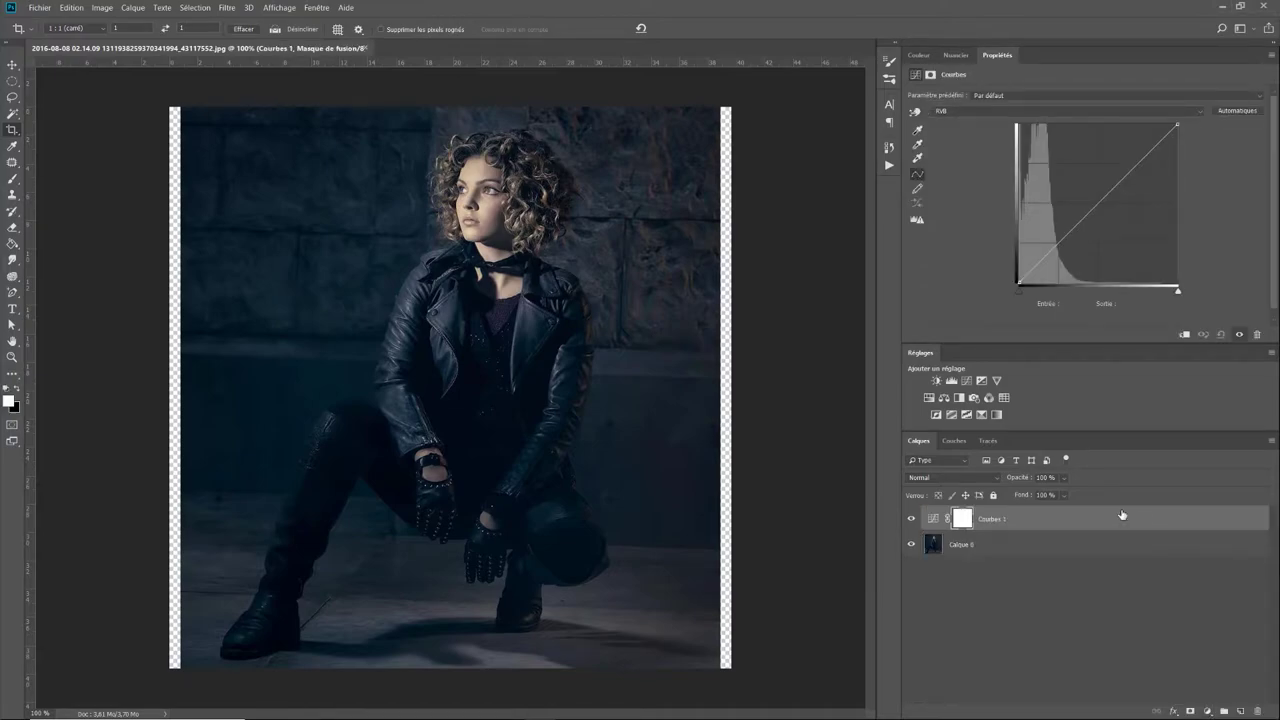
click(1018, 290)
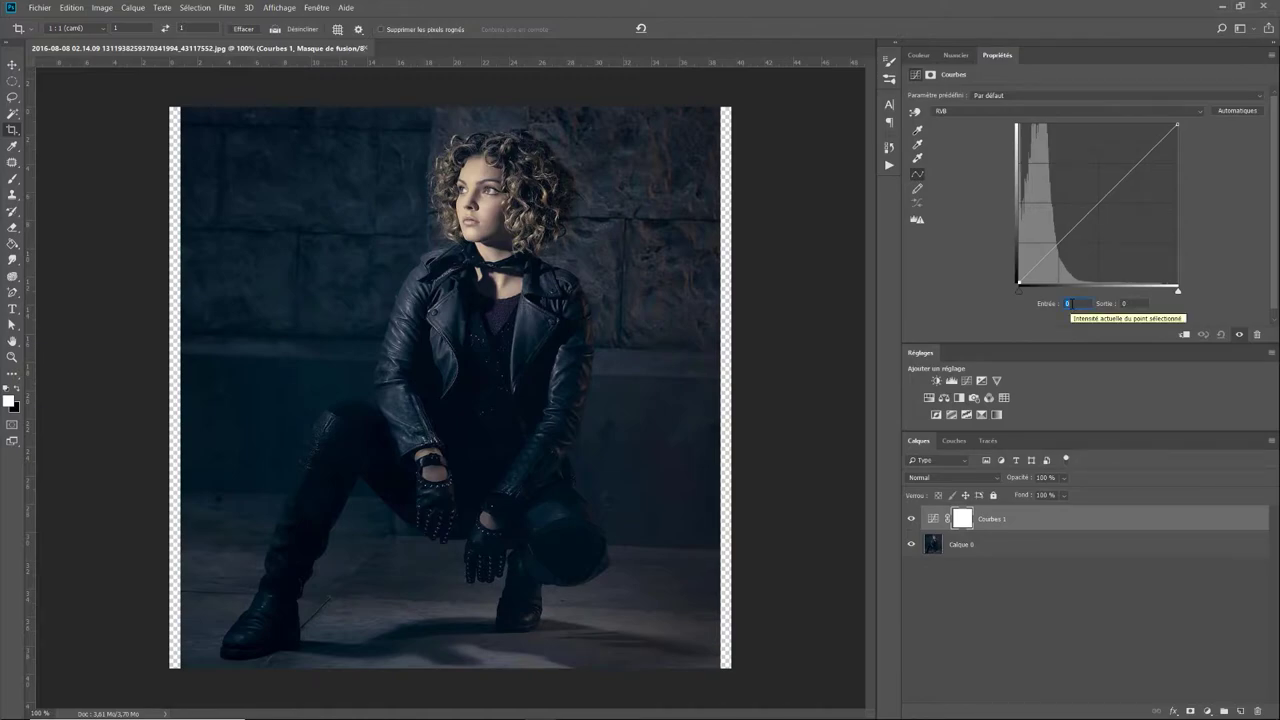
text(25)
key(Return)
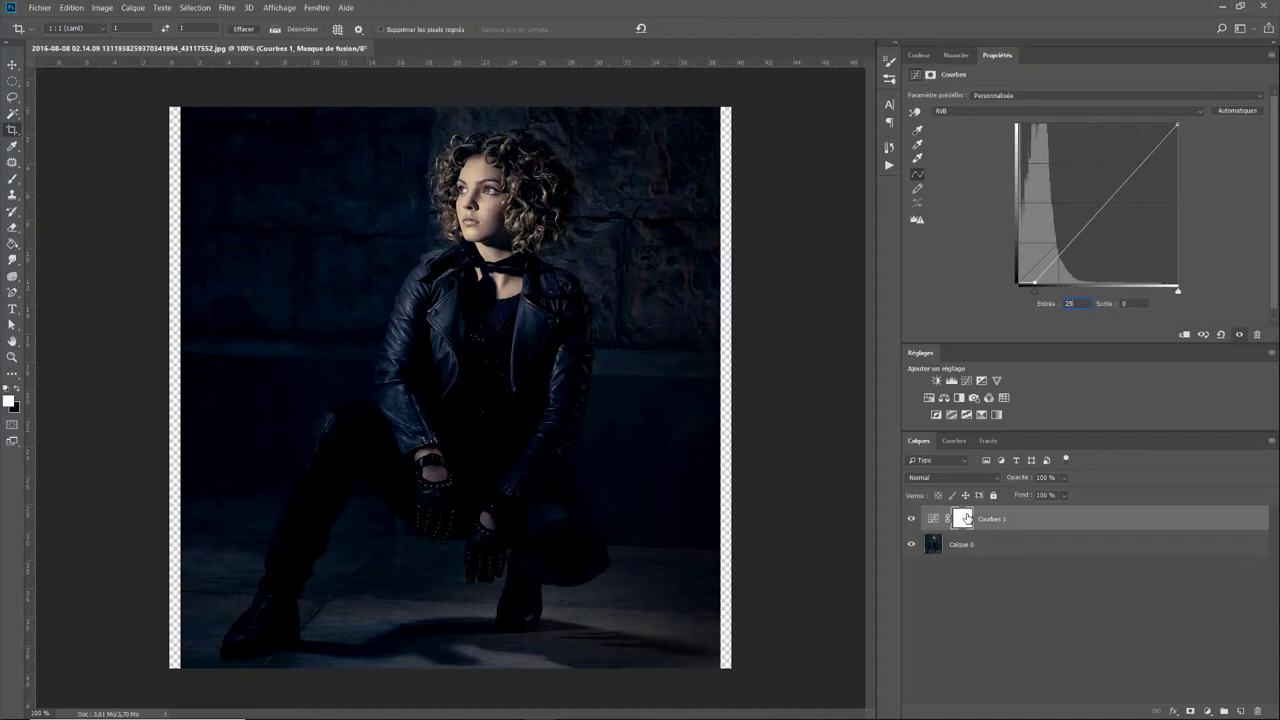
Step: Delete the Courbes 1 layer's mask
right_click(966, 517)
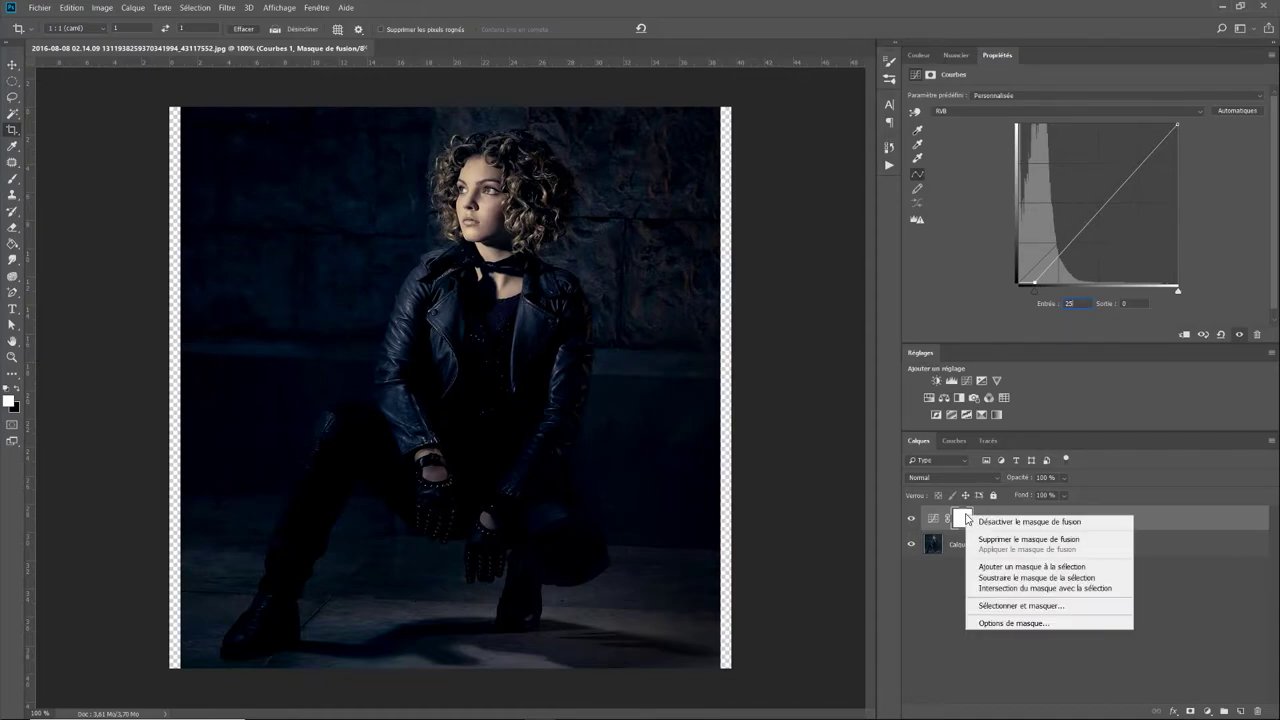
click(990, 539)
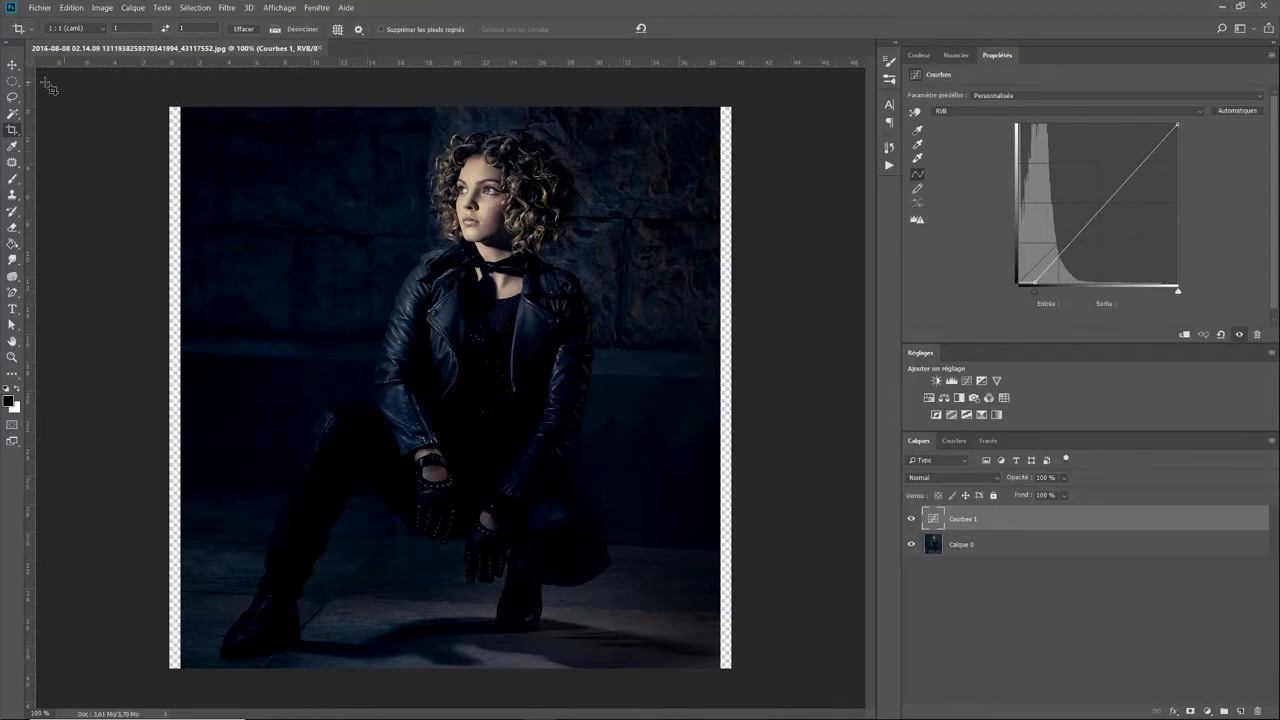
click(13, 67)
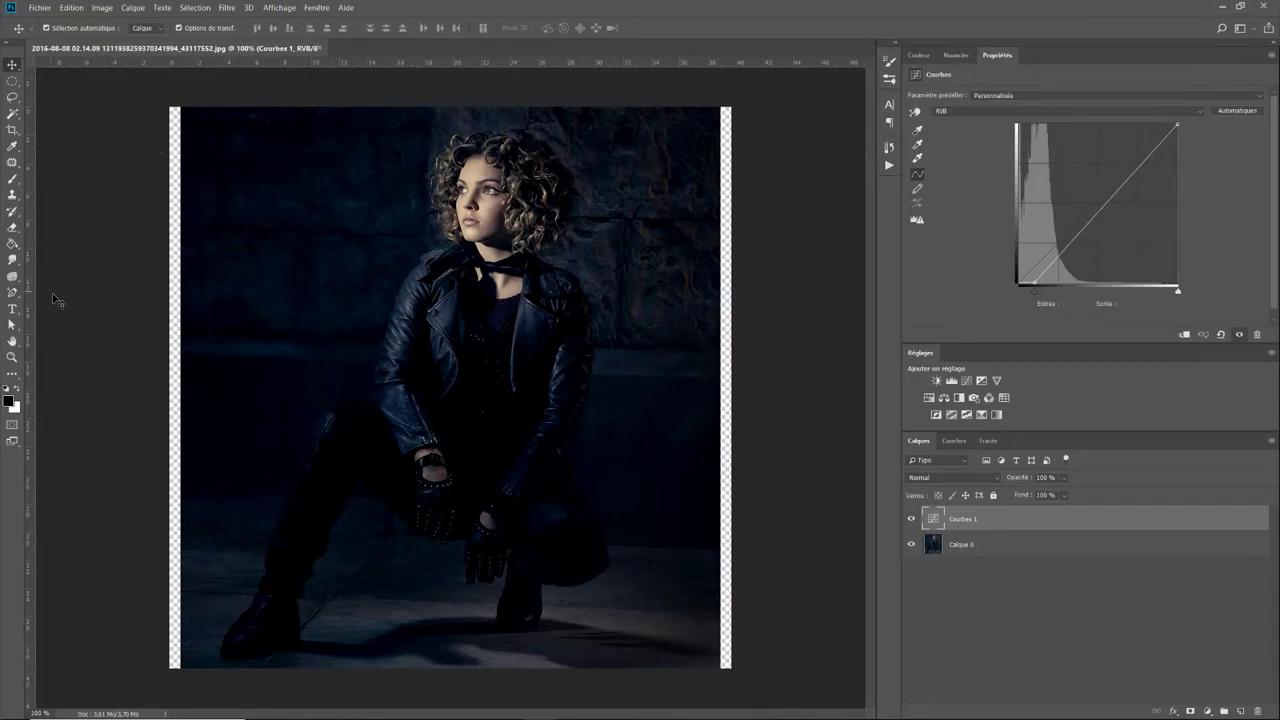
Step: Turn off Sélection automatique and place guides at the photo's bottom, left and right edges
key(ctrl+r)
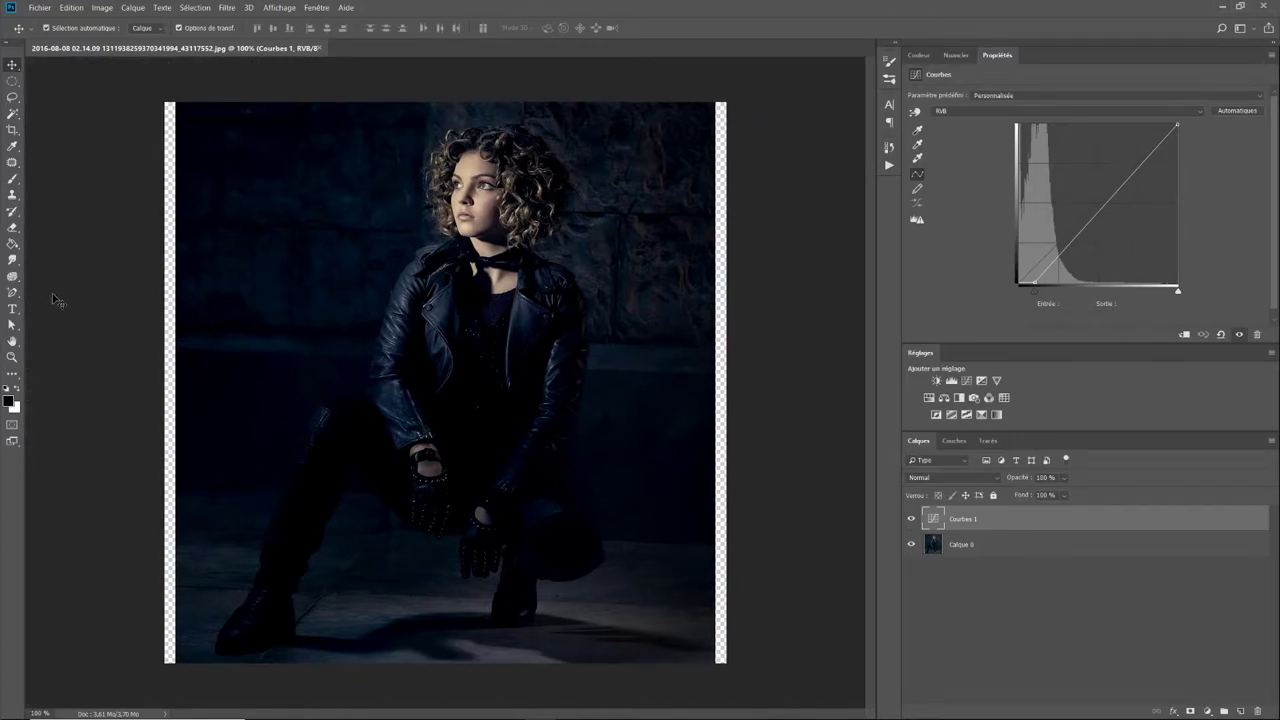
key(ctrl)
key(ctrl+r)
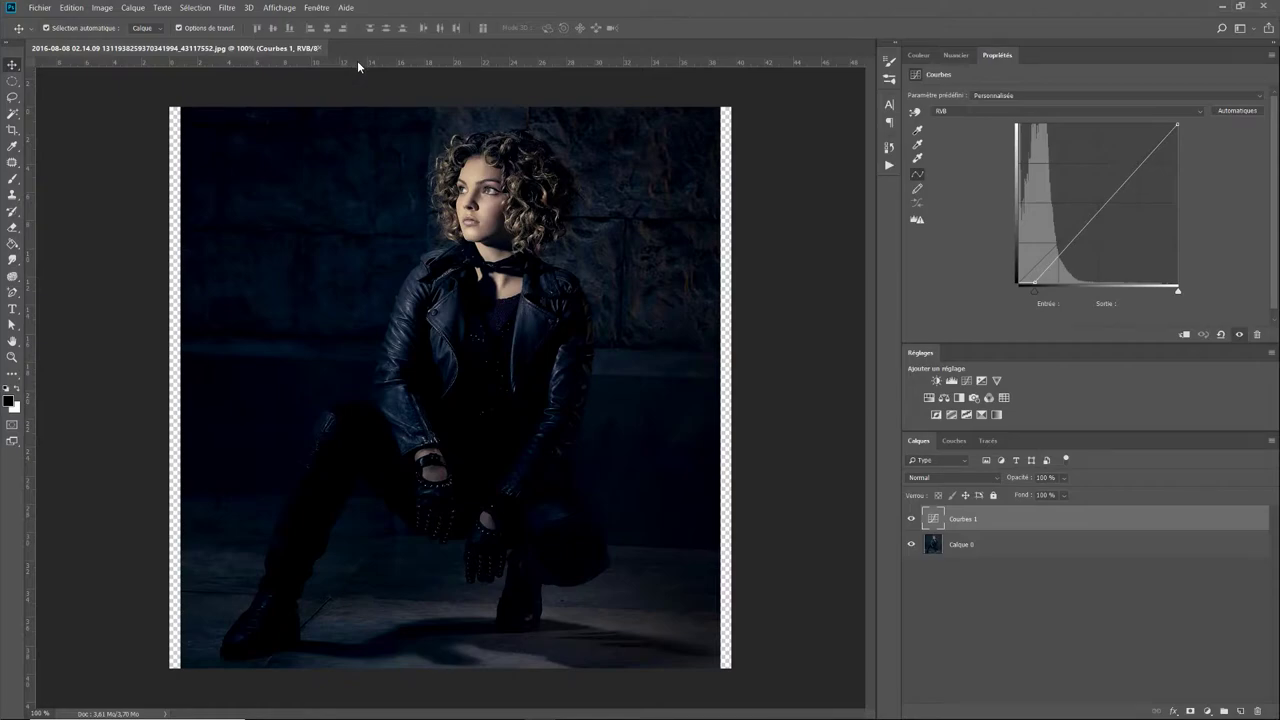
drag(357, 62, 359, 101)
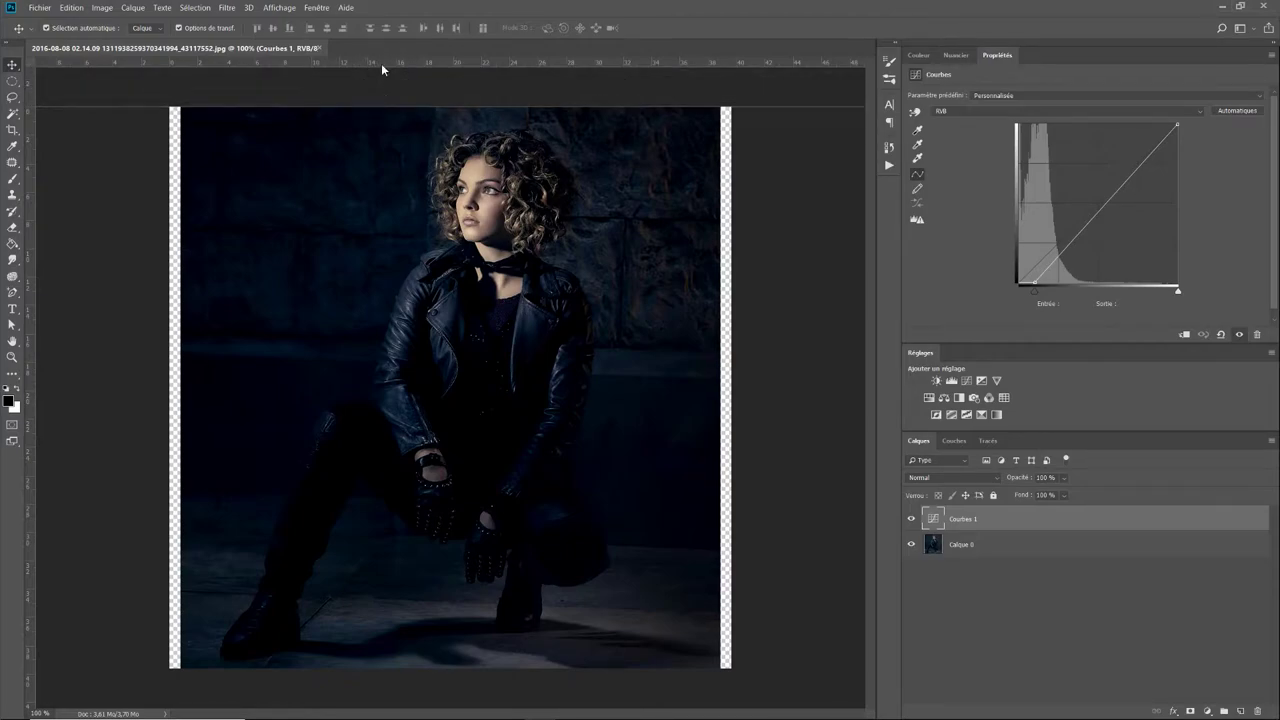
mouse_move(359, 101)
mouse_down()
mouse_move(373, 125)
mouse_move(373, 668)
mouse_up()
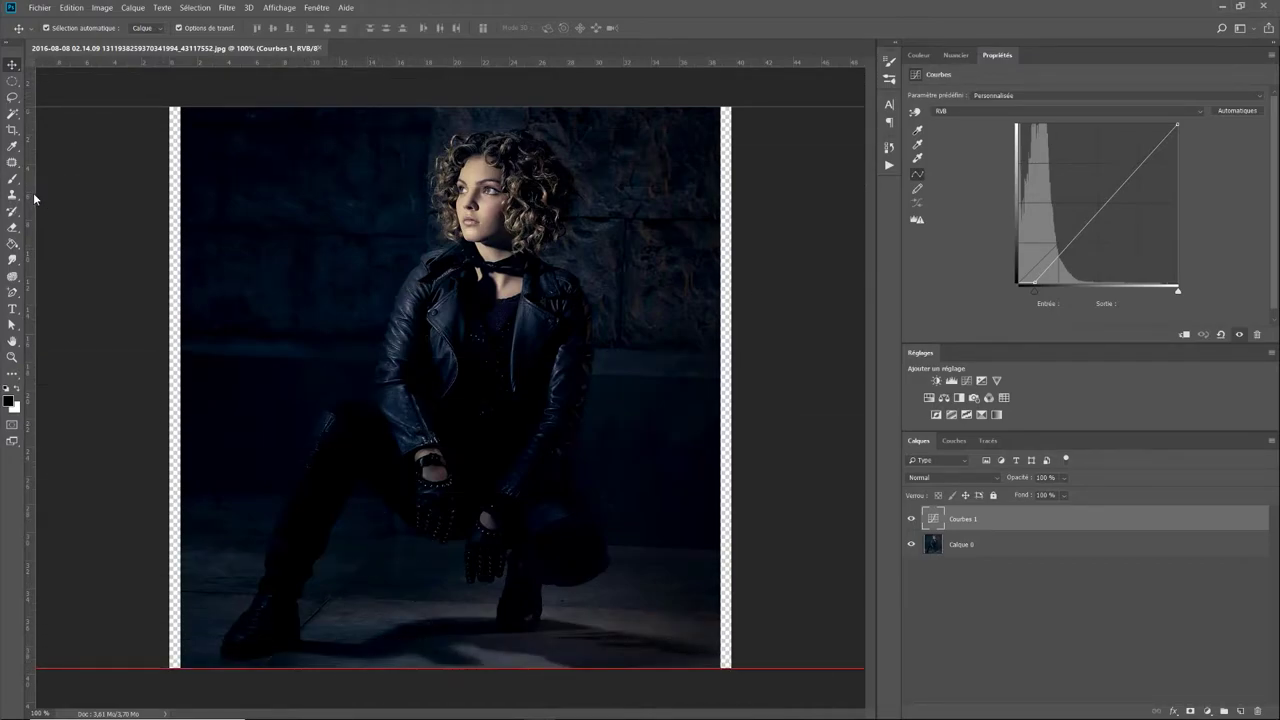
drag(33, 197, 180, 185)
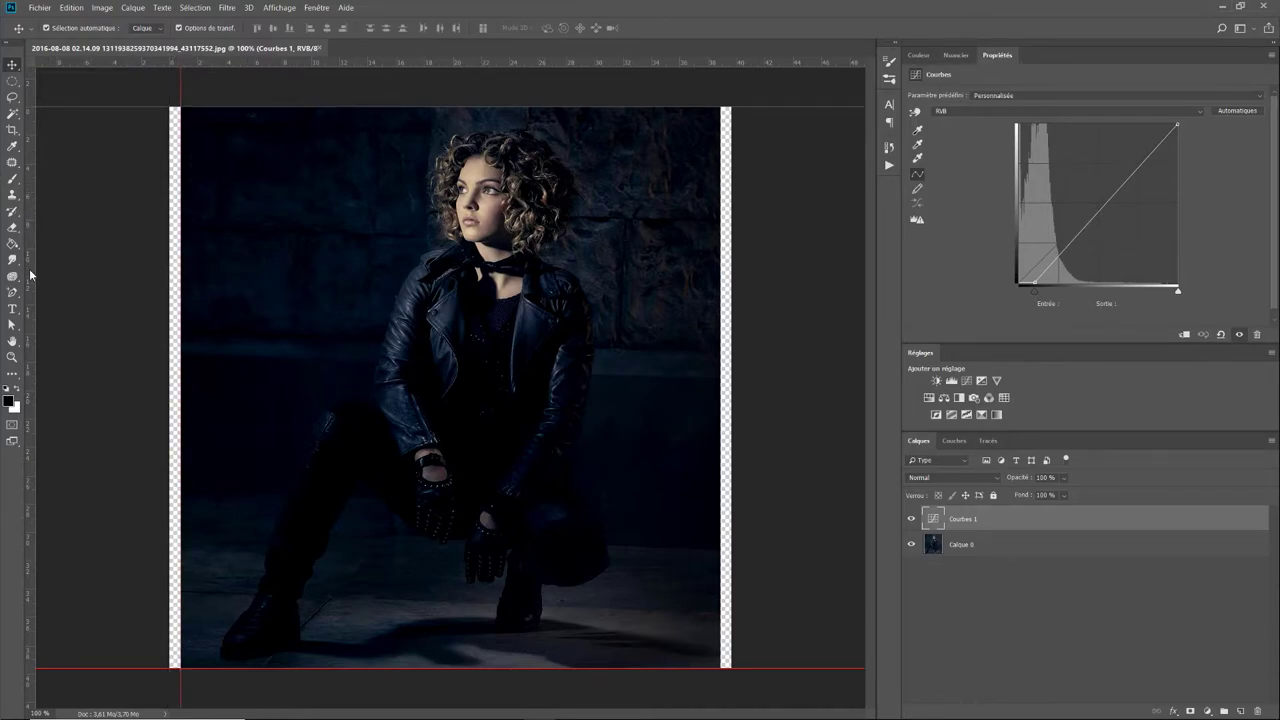
drag(30, 274, 721, 286)
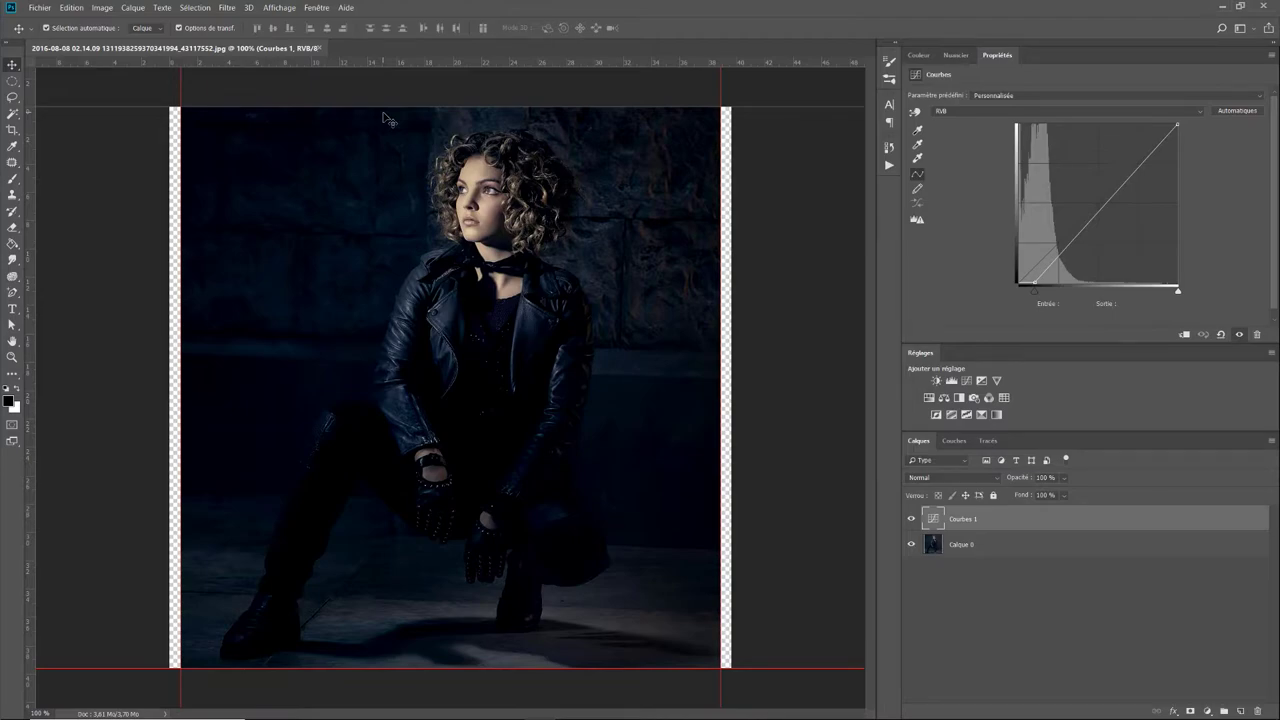
Step: Draw a first elliptical circle selection over the photo from the guide corner
click(13, 84)
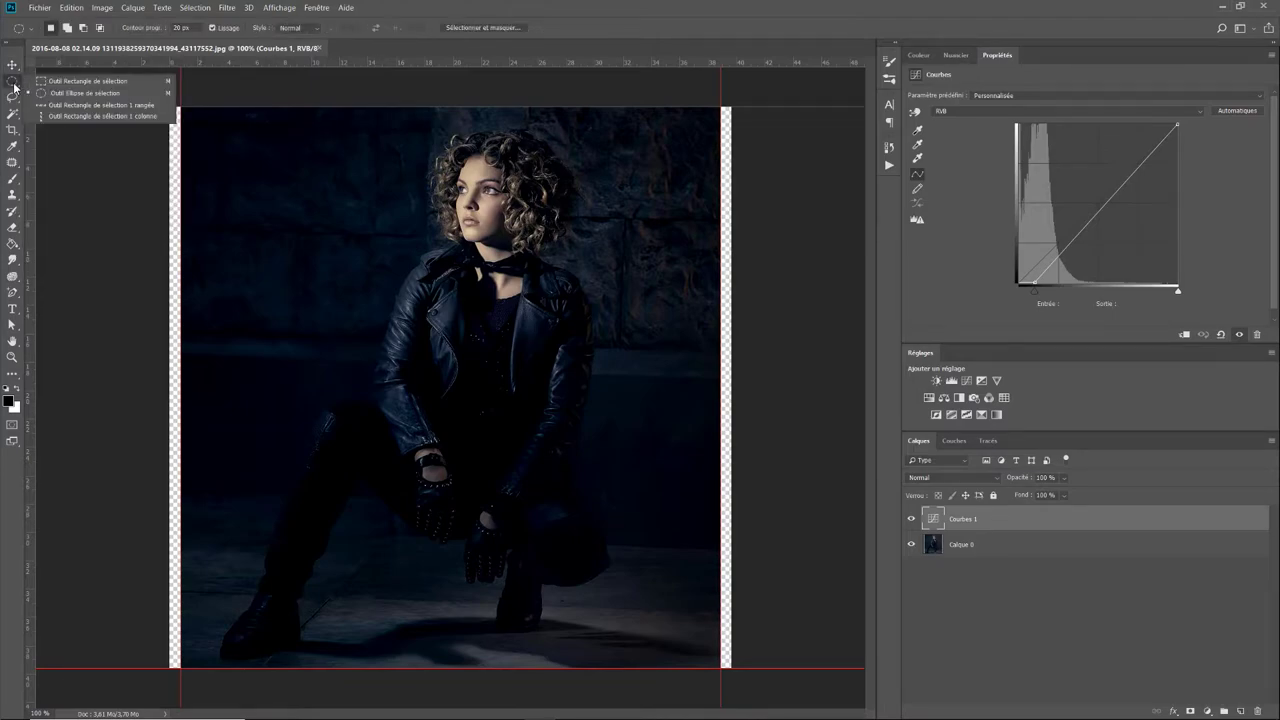
click(72, 98)
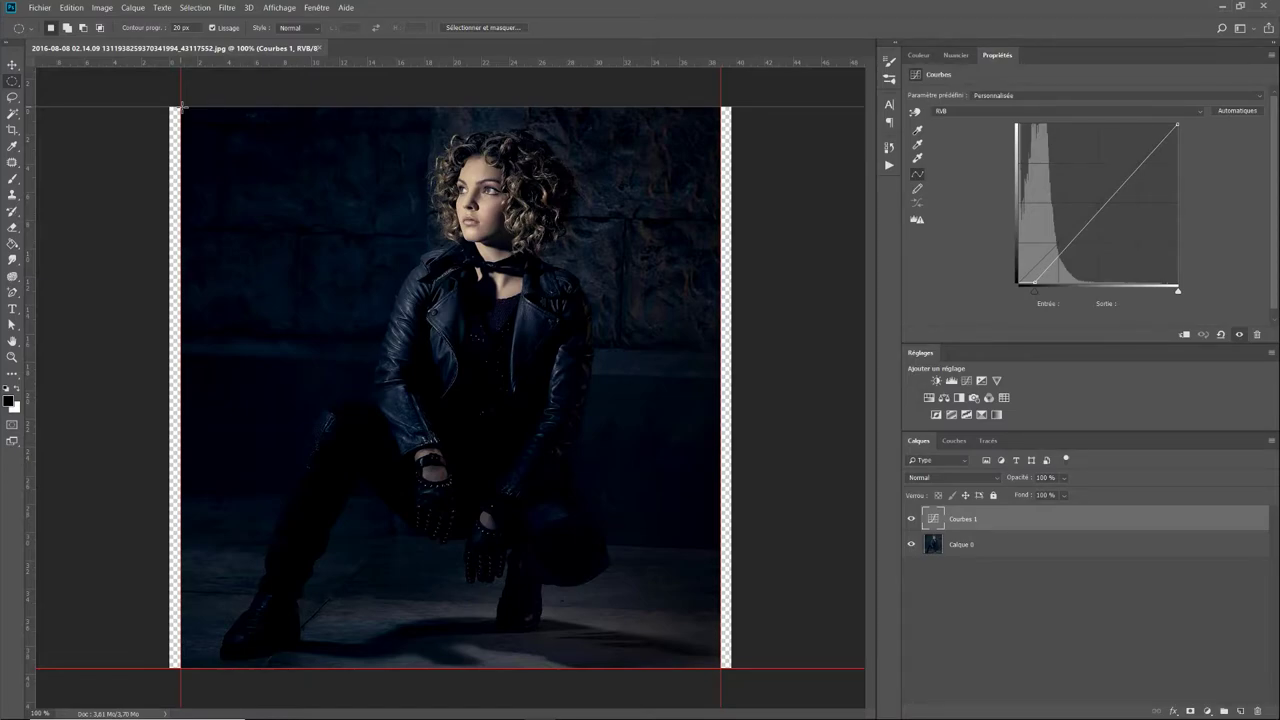
mouse_move(181, 106)
mouse_down()
mouse_move(663, 573)
mouse_move(740, 692)
mouse_move(719, 682)
mouse_move(722, 716)
mouse_up()
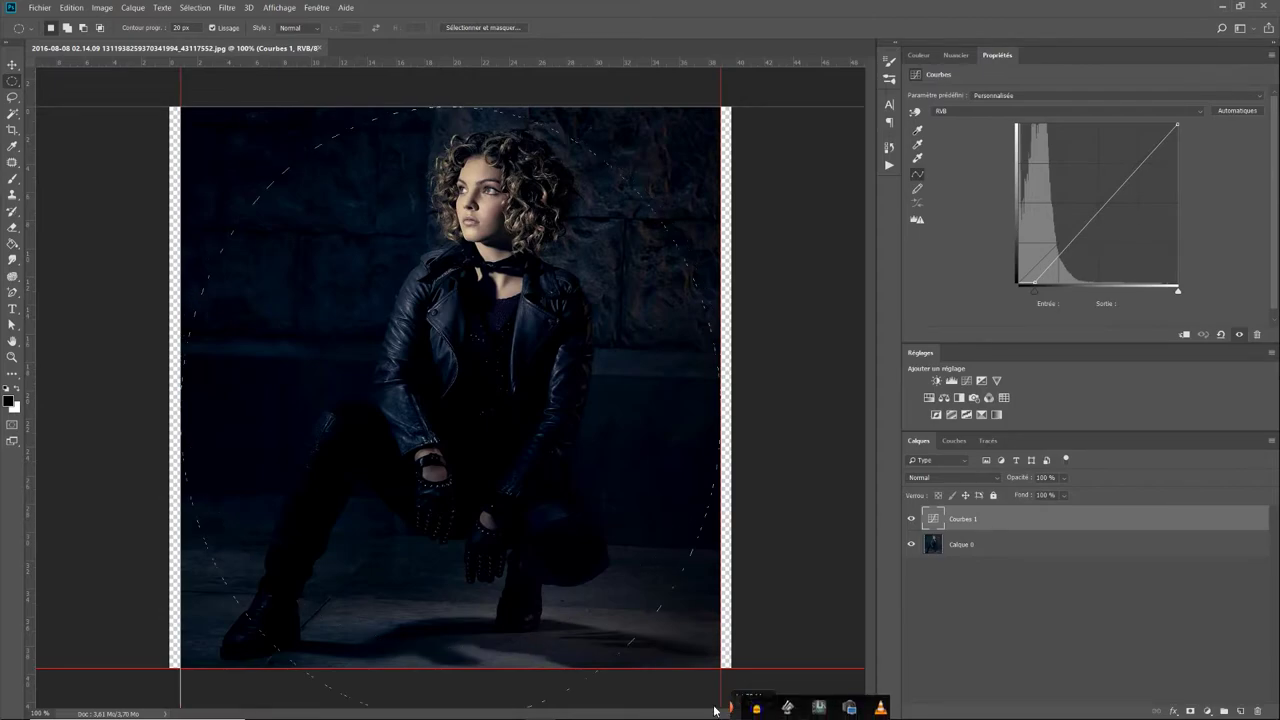
Step: Redraw the circle selection from the top-left guide intersection, about 38 cm across
click(507, 409)
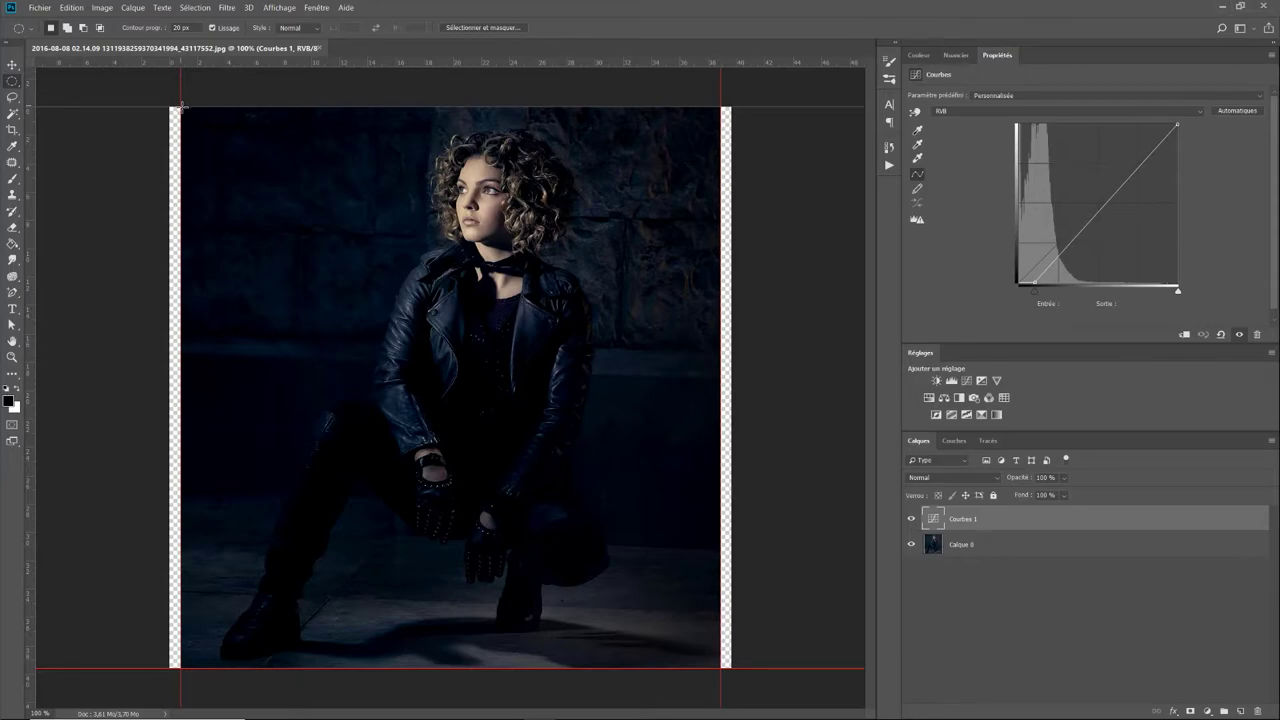
drag(181, 104, 712, 655)
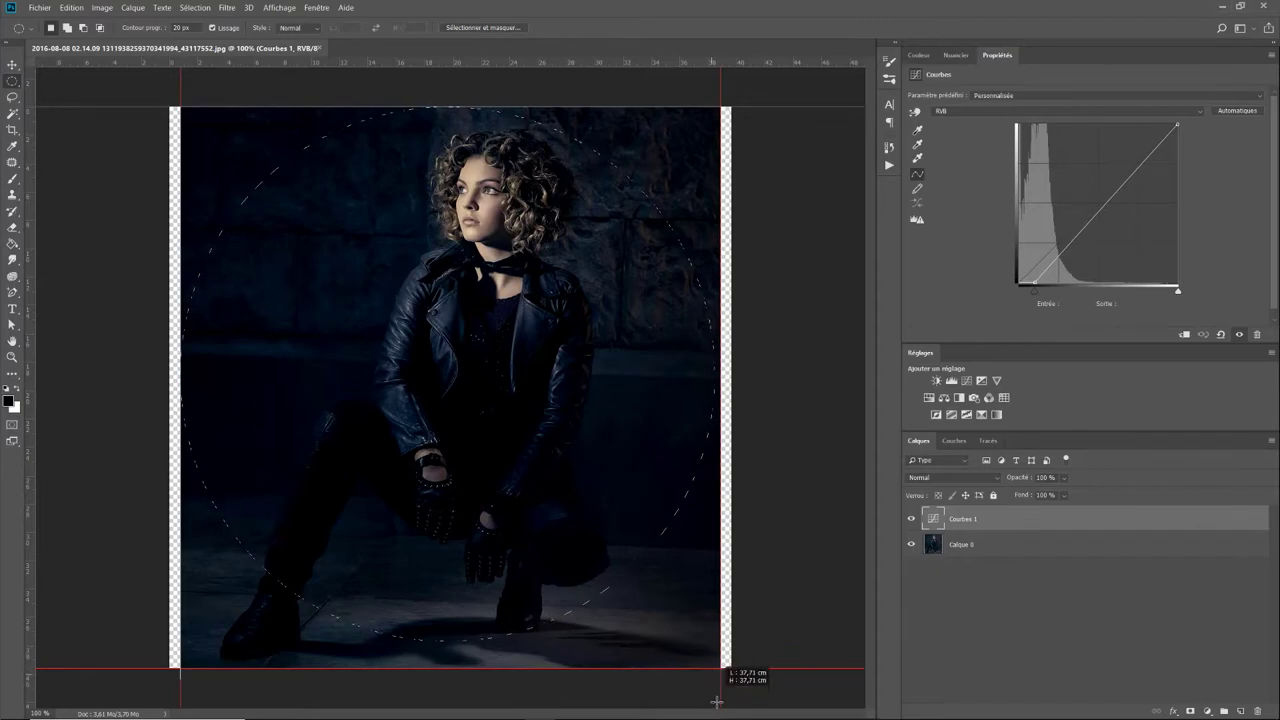
mouse_move(712, 655)
mouse_down()
mouse_move(723, 716)
mouse_move(731, 696)
mouse_move(718, 694)
mouse_up()
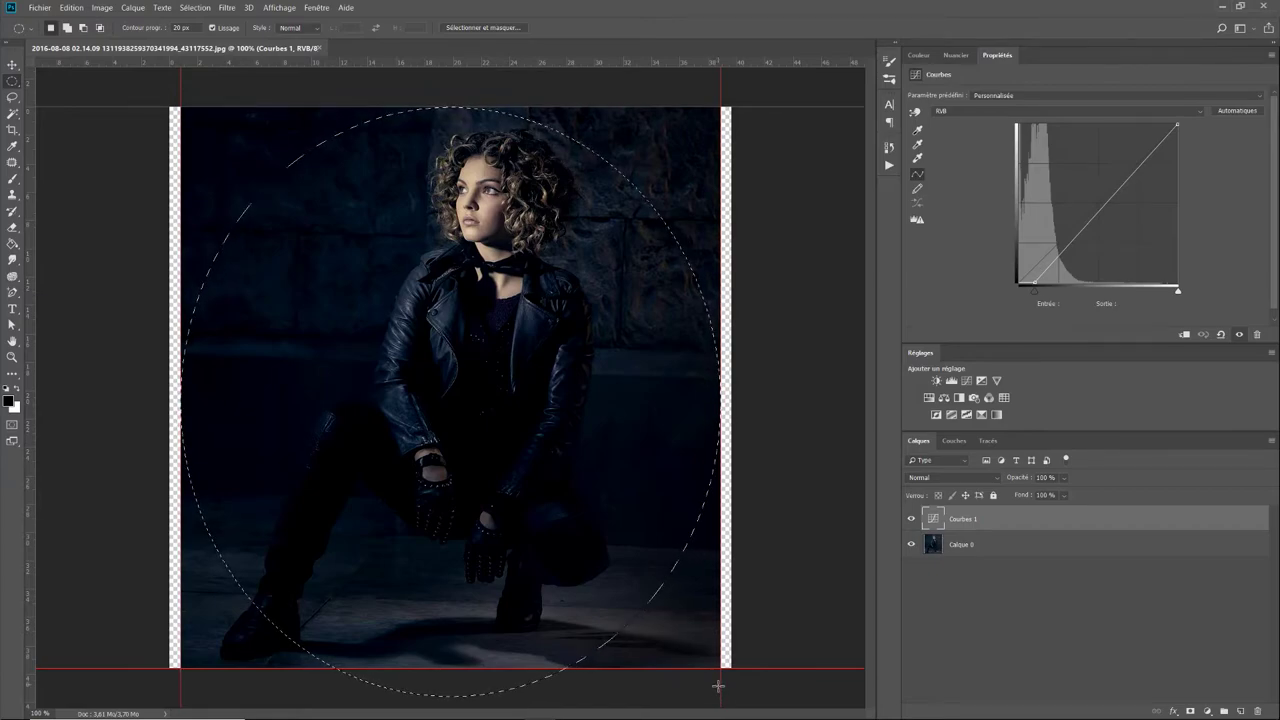
click(718, 685)
mouse_move(180, 105)
mouse_down()
mouse_move(452, 455)
mouse_move(747, 655)
mouse_move(716, 657)
mouse_move(718, 687)
mouse_up()
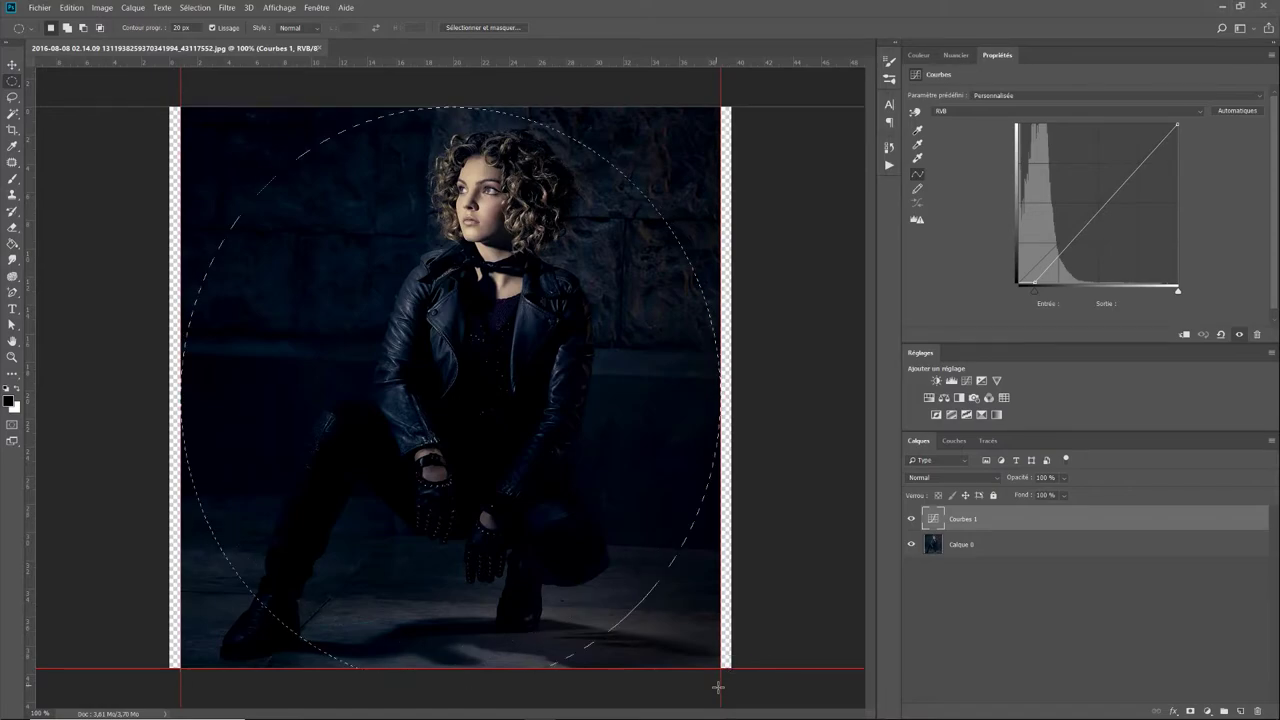
Step: Redraw the roughly 37 cm circle selection and nudge it down-right to centre it
click(119, 87)
drag(180, 106, 712, 651)
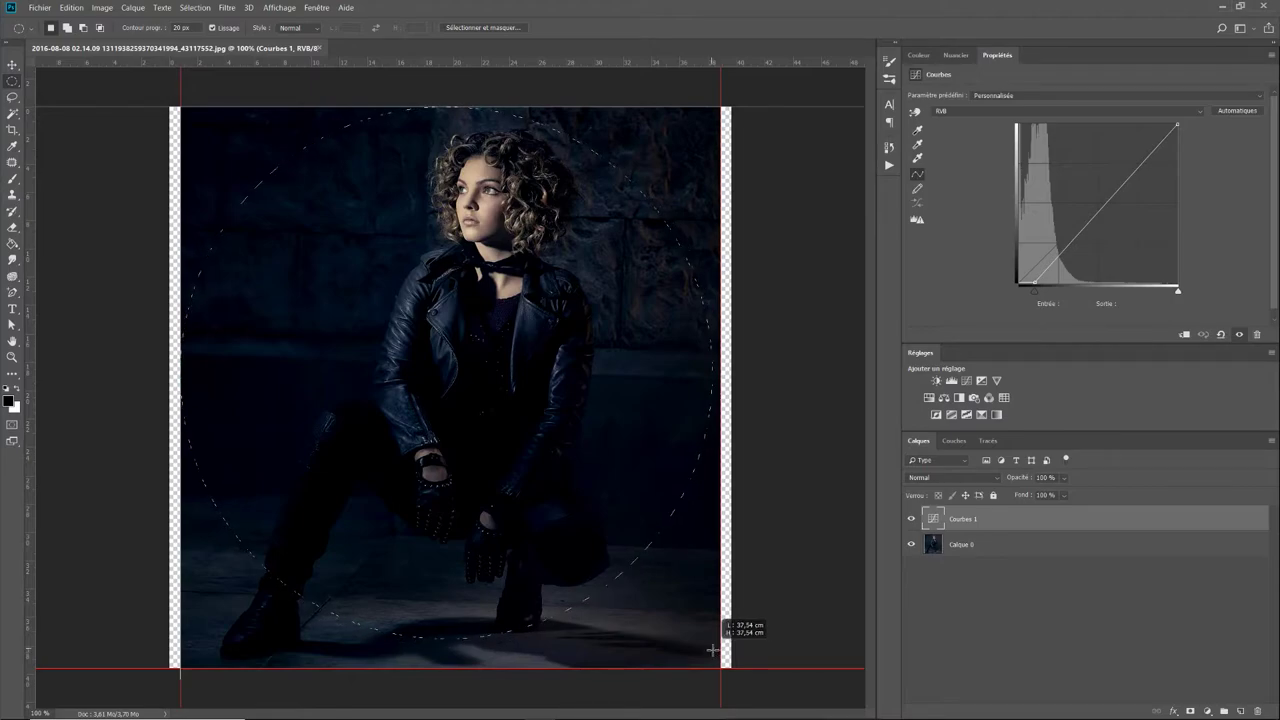
drag(712, 651, 712, 651)
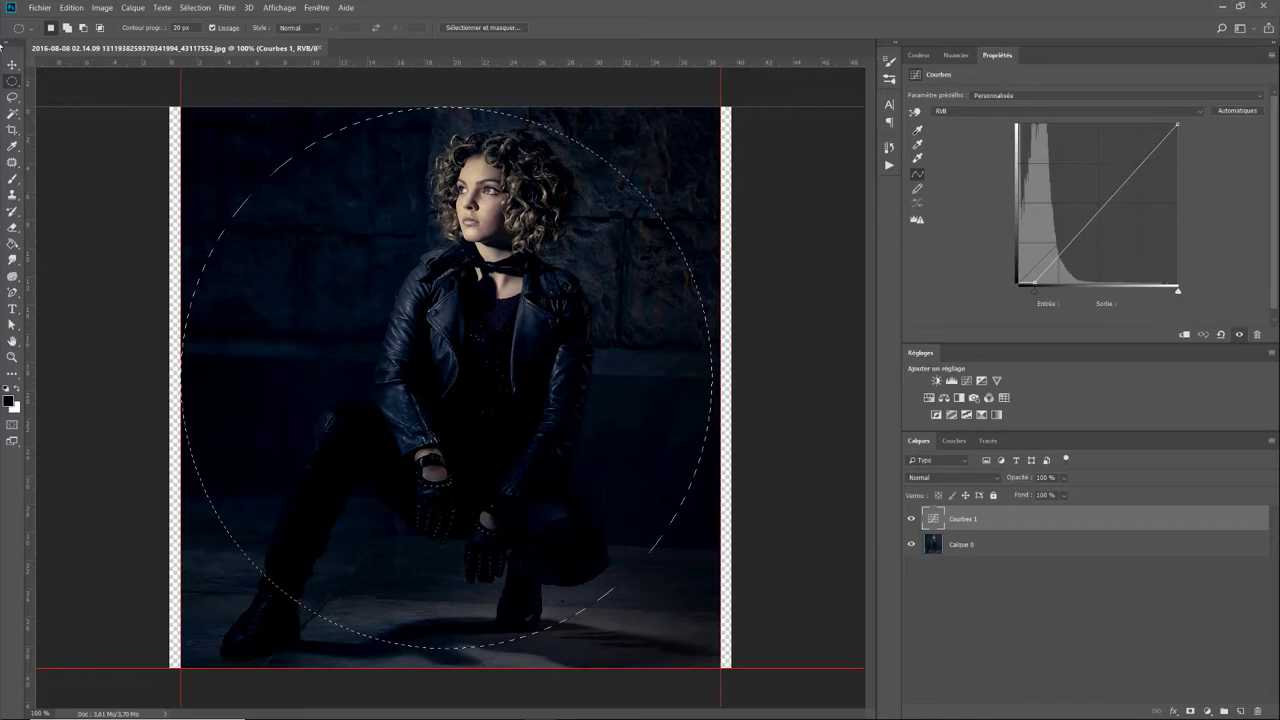
click(12, 72)
drag(452, 321, 457, 328)
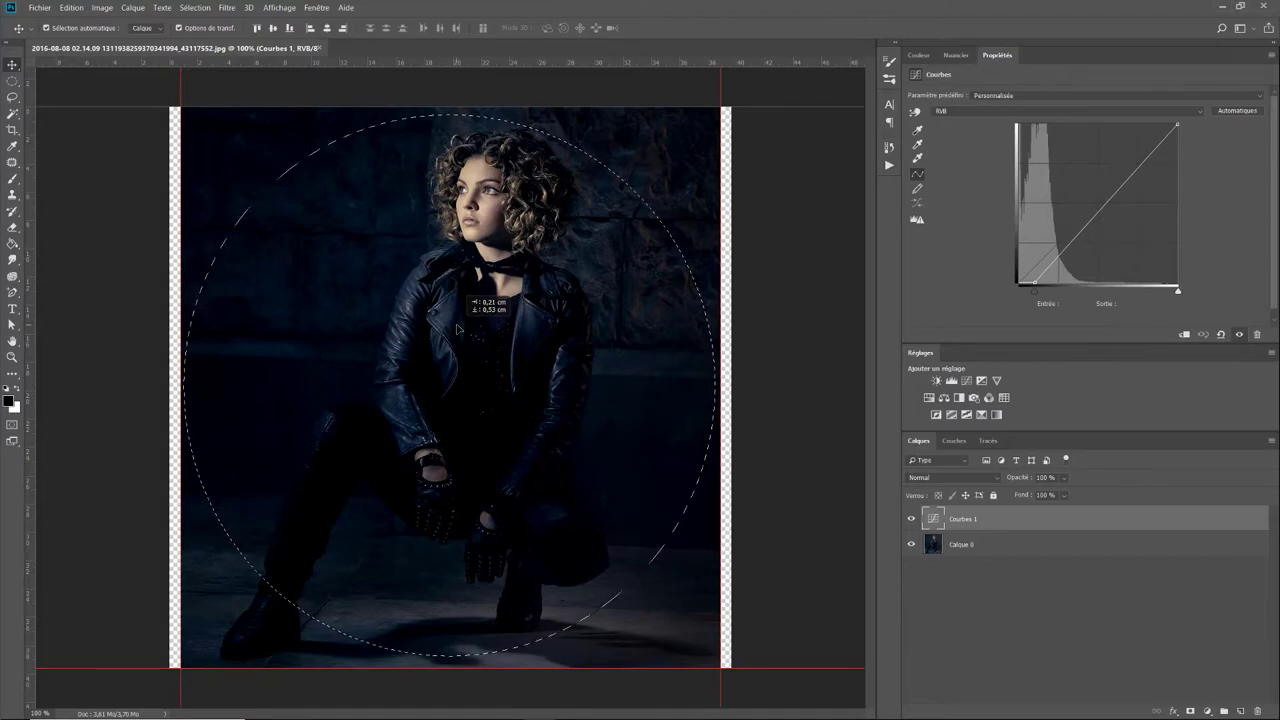
drag(457, 328, 458, 330)
Step: Add the circle as a layer mask on Courbes 1 and toggle the layer to compare the vignette
click(1190, 711)
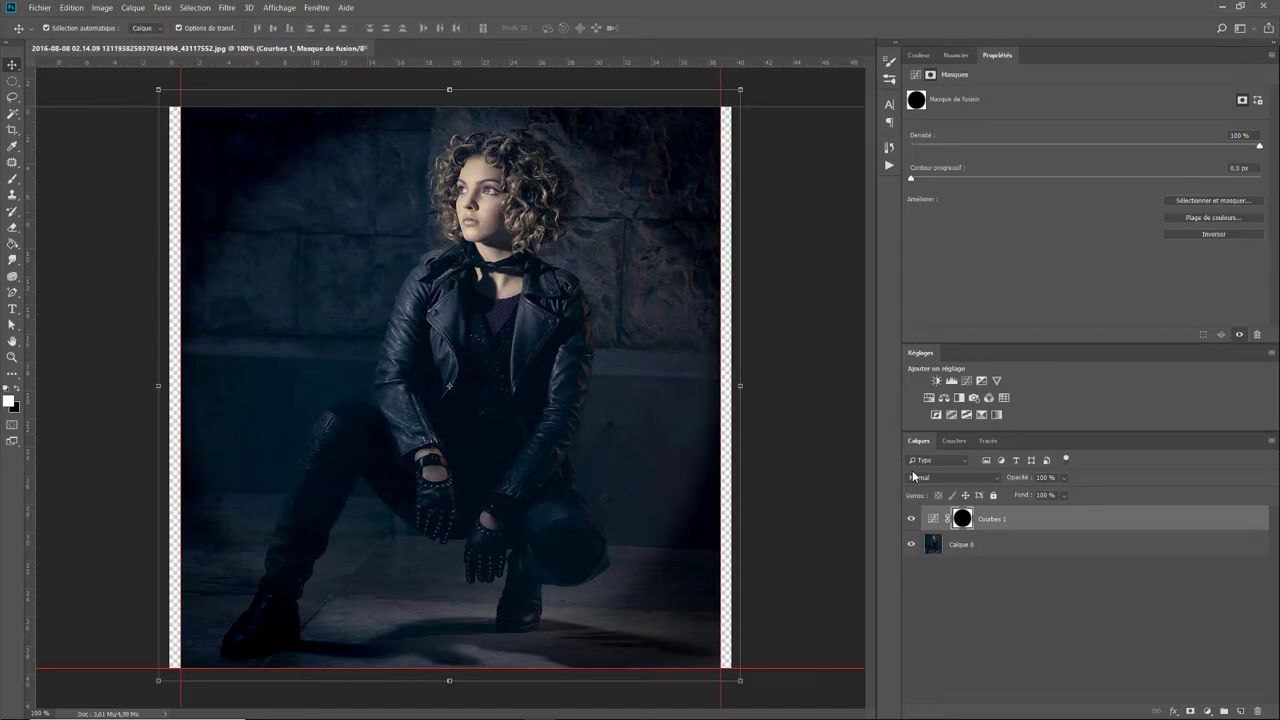
click(911, 519)
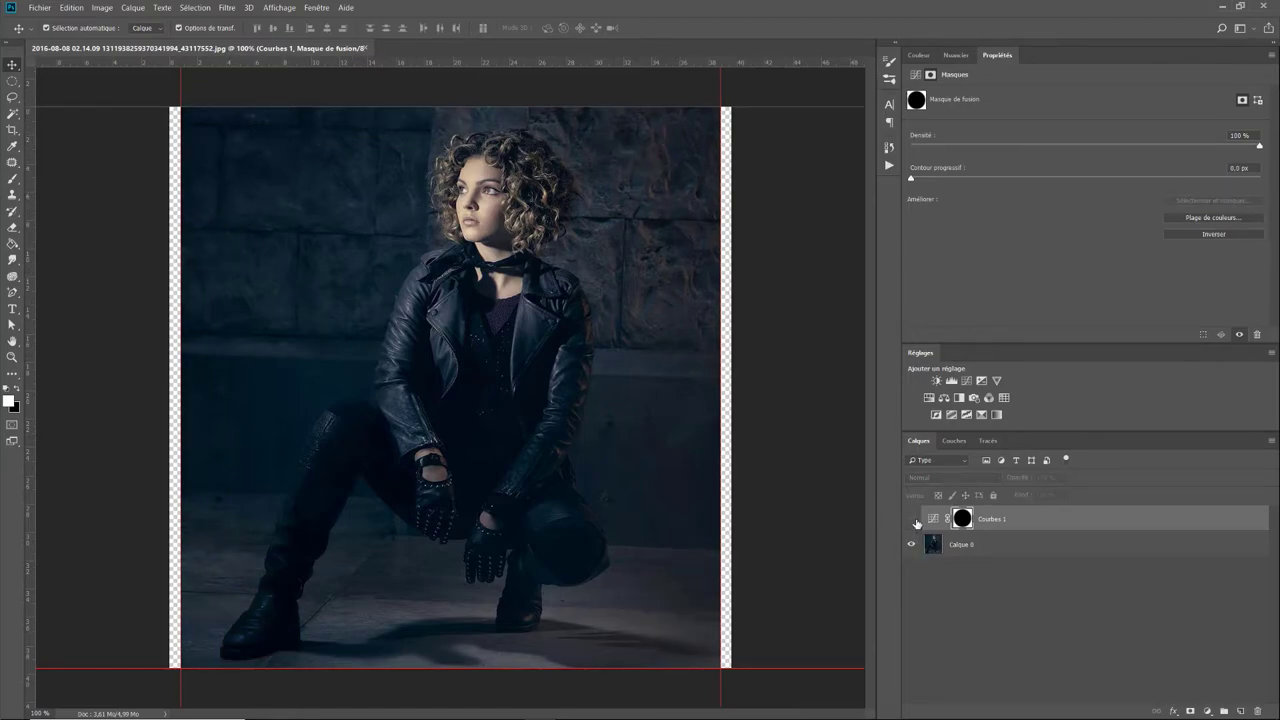
click(911, 519)
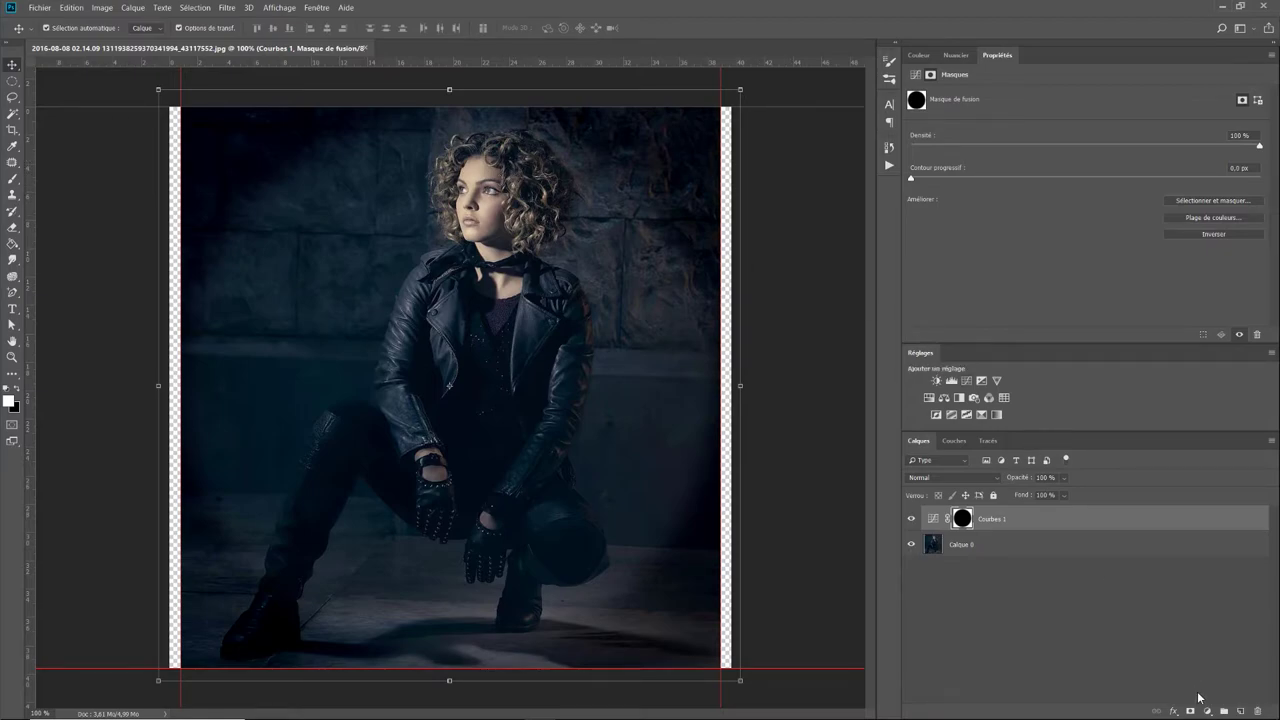
Step: Add a Niveaux levels layer with the white input set to 230
click(1207, 711)
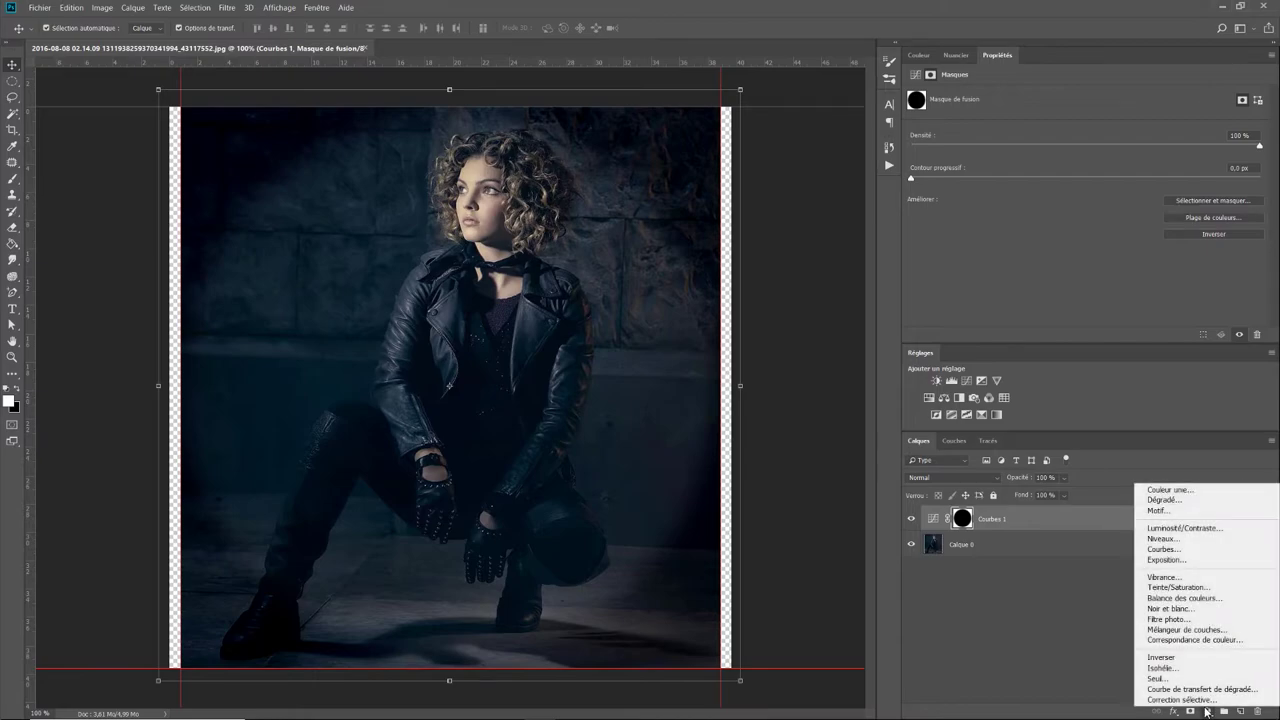
click(1178, 540)
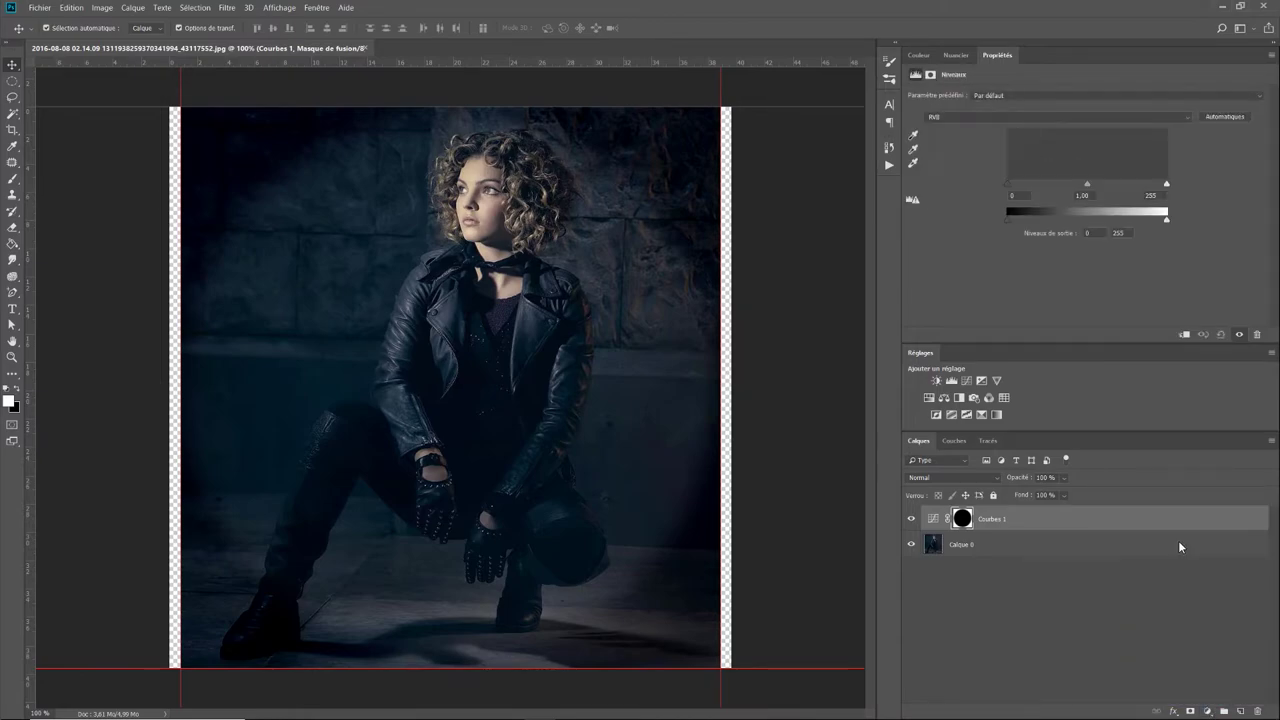
click(1160, 195)
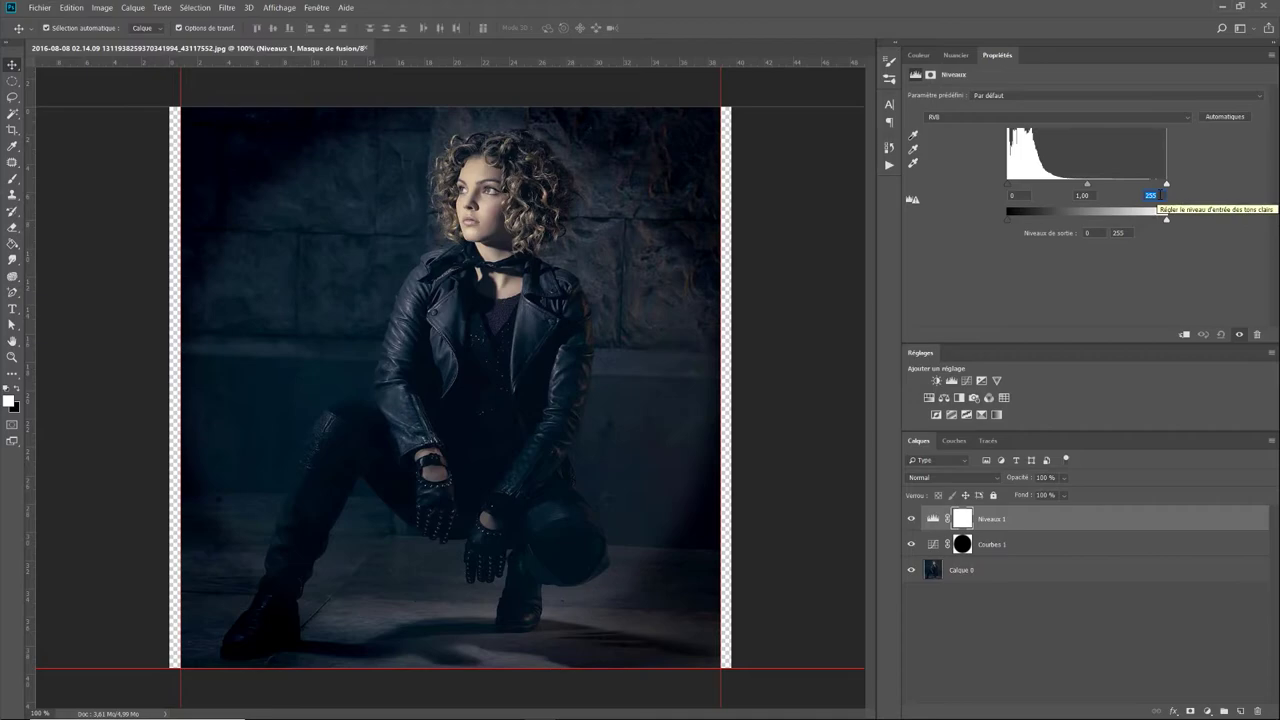
text(2)
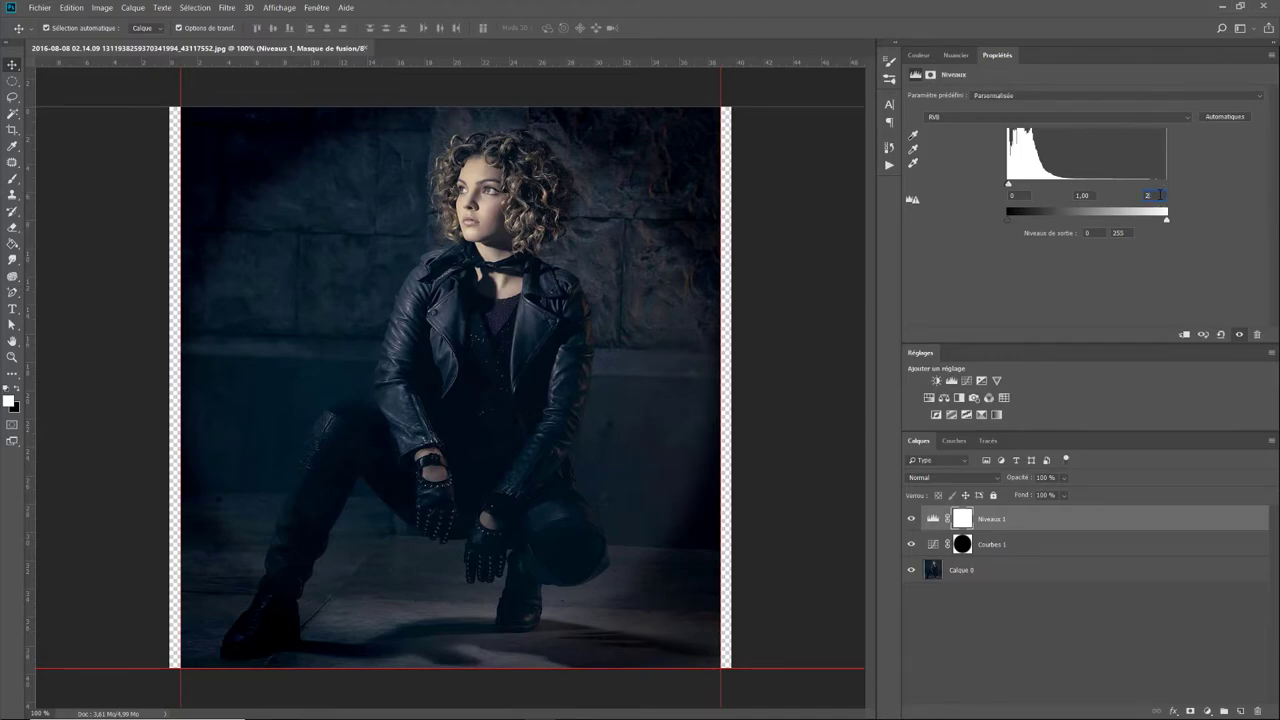
text(30)
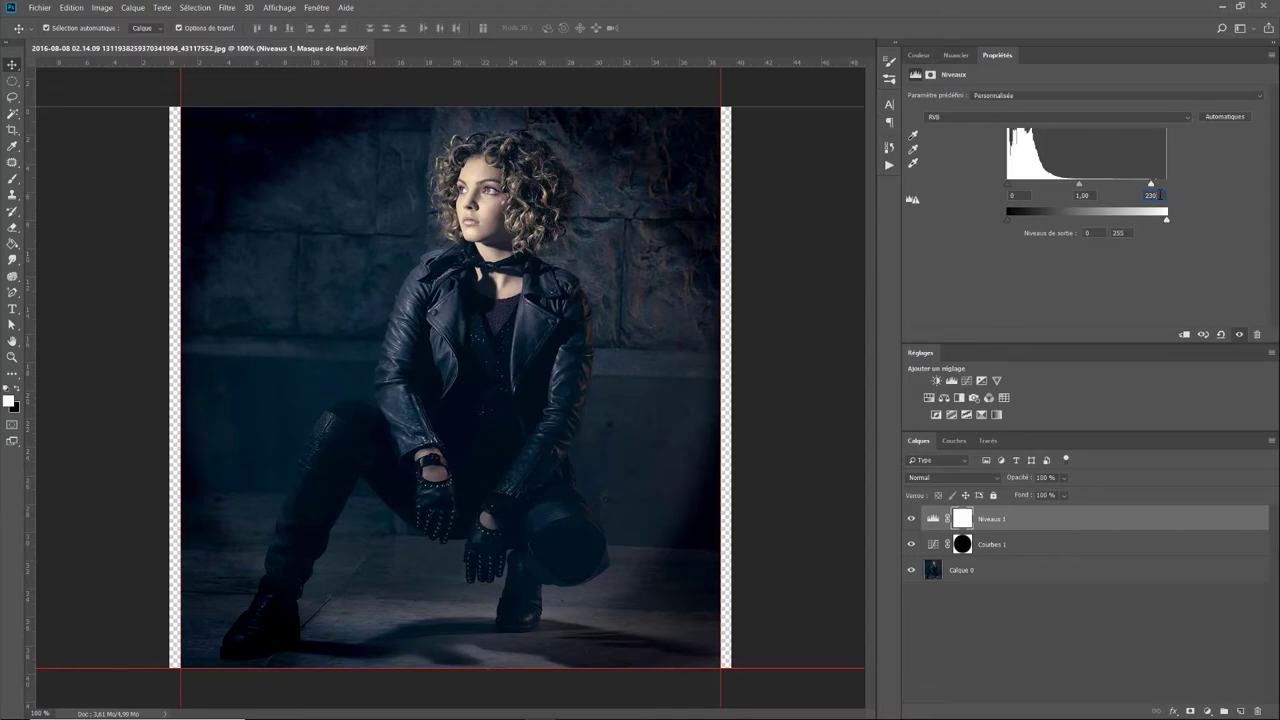
click(1207, 712)
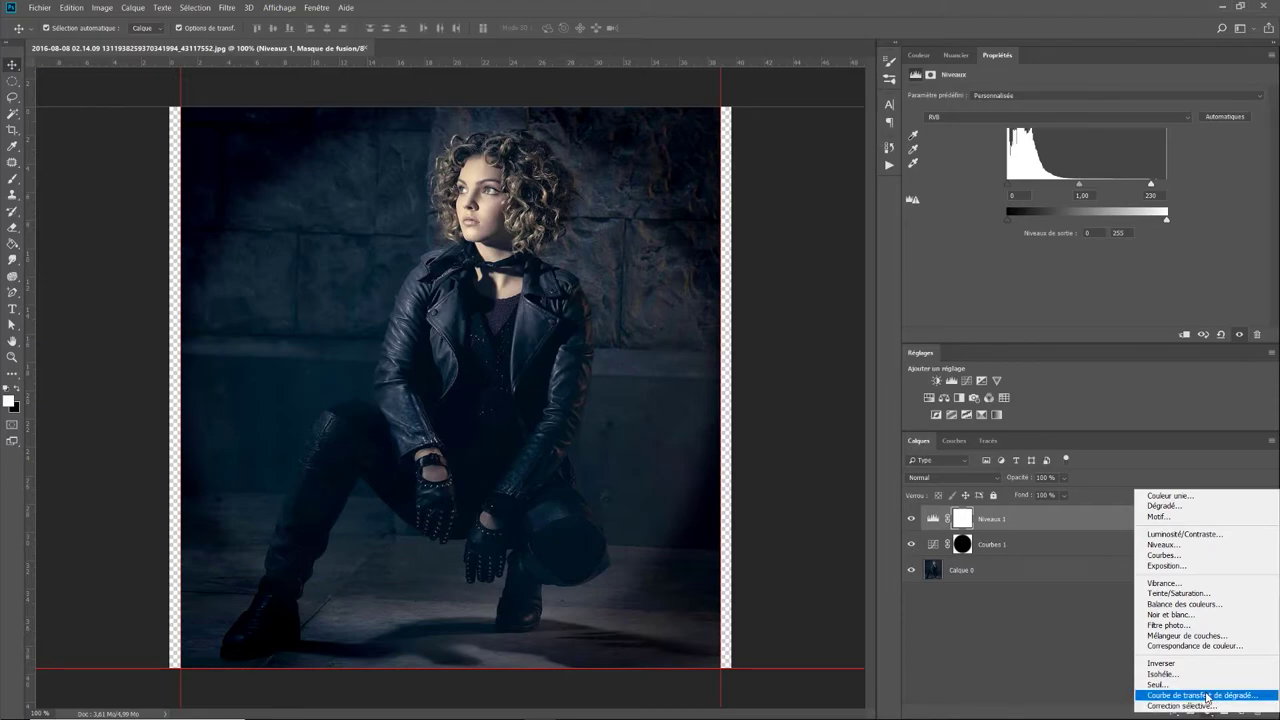
Step: Add a gradient map and set its dark end stop to purple 3a0a59
click(1207, 695)
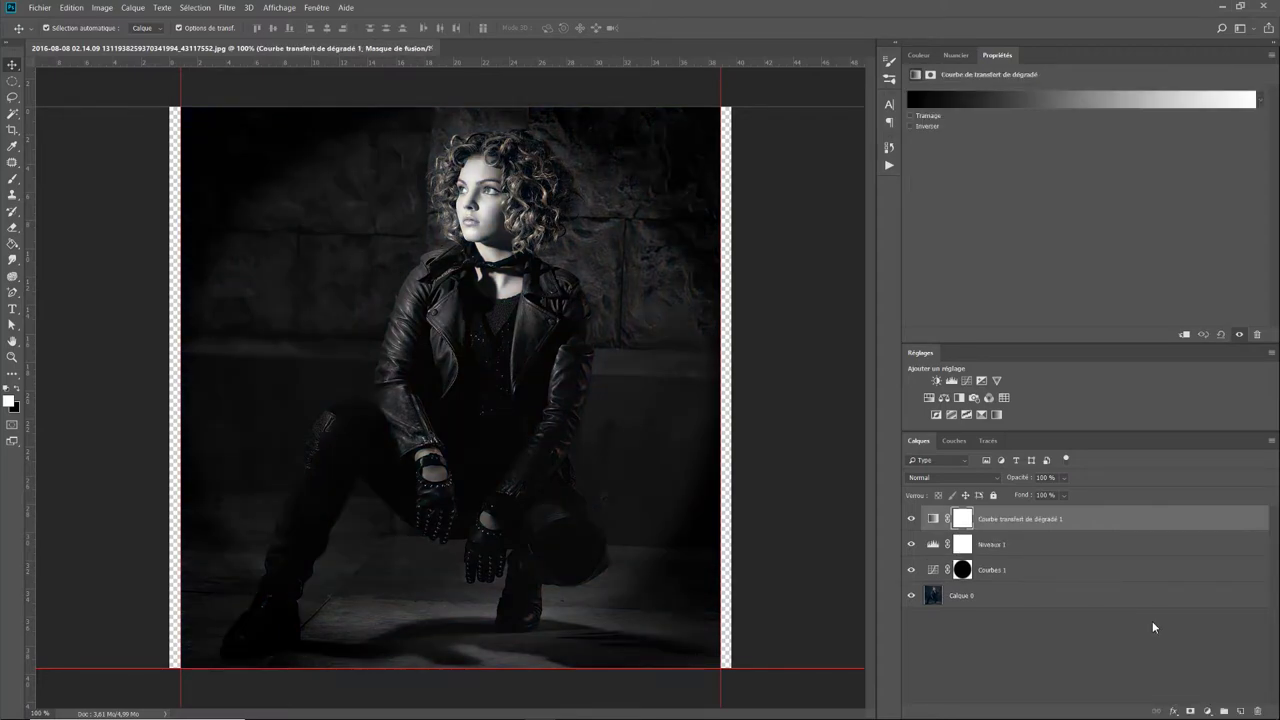
click(1000, 104)
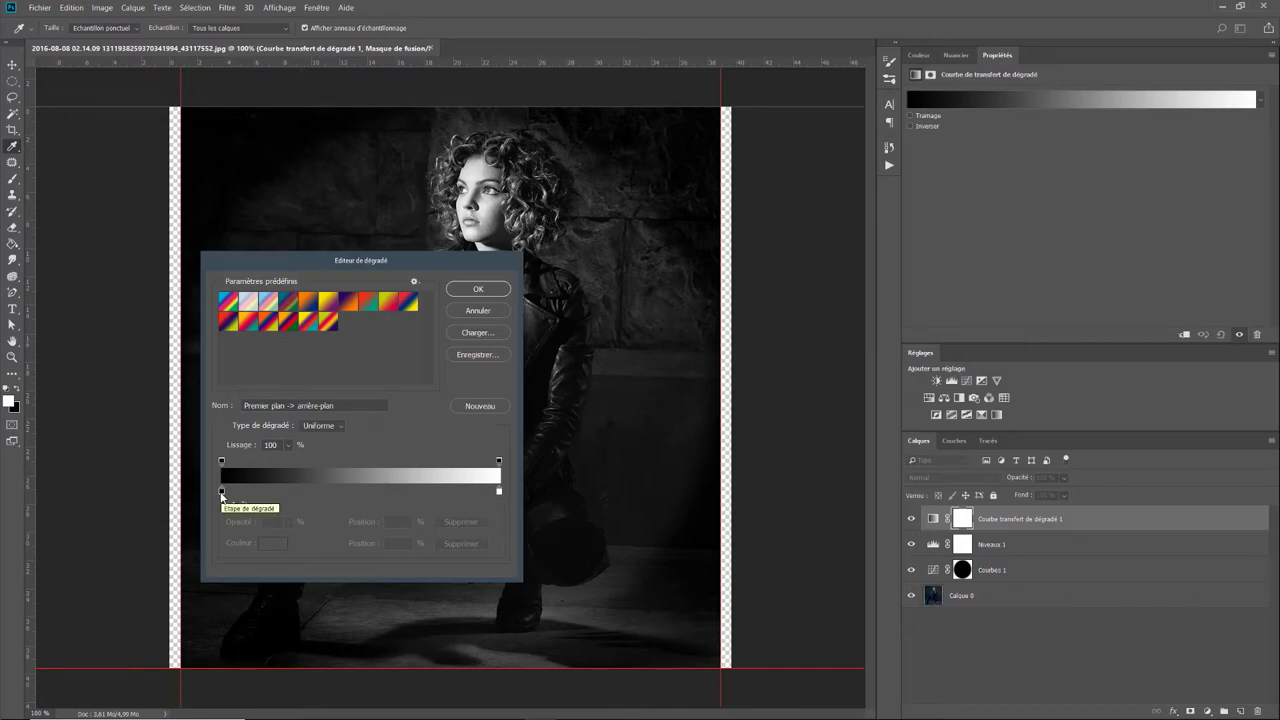
double_click(221, 491)
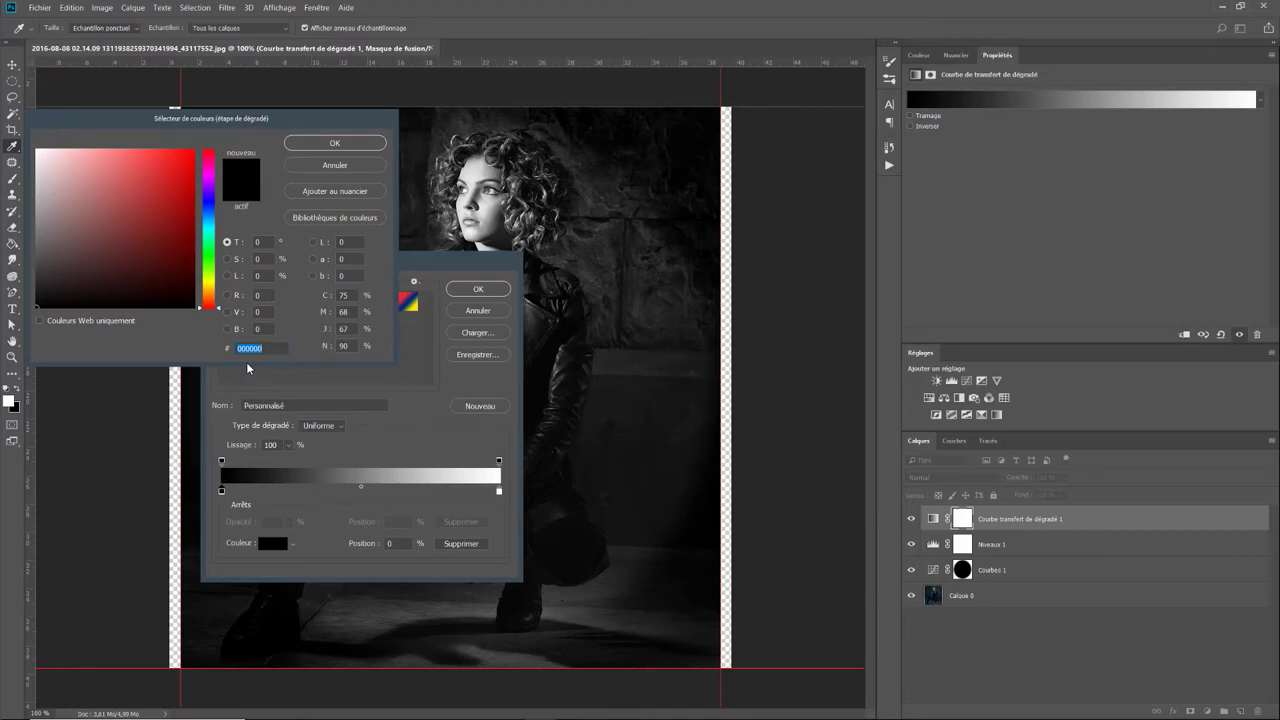
text(3a0)
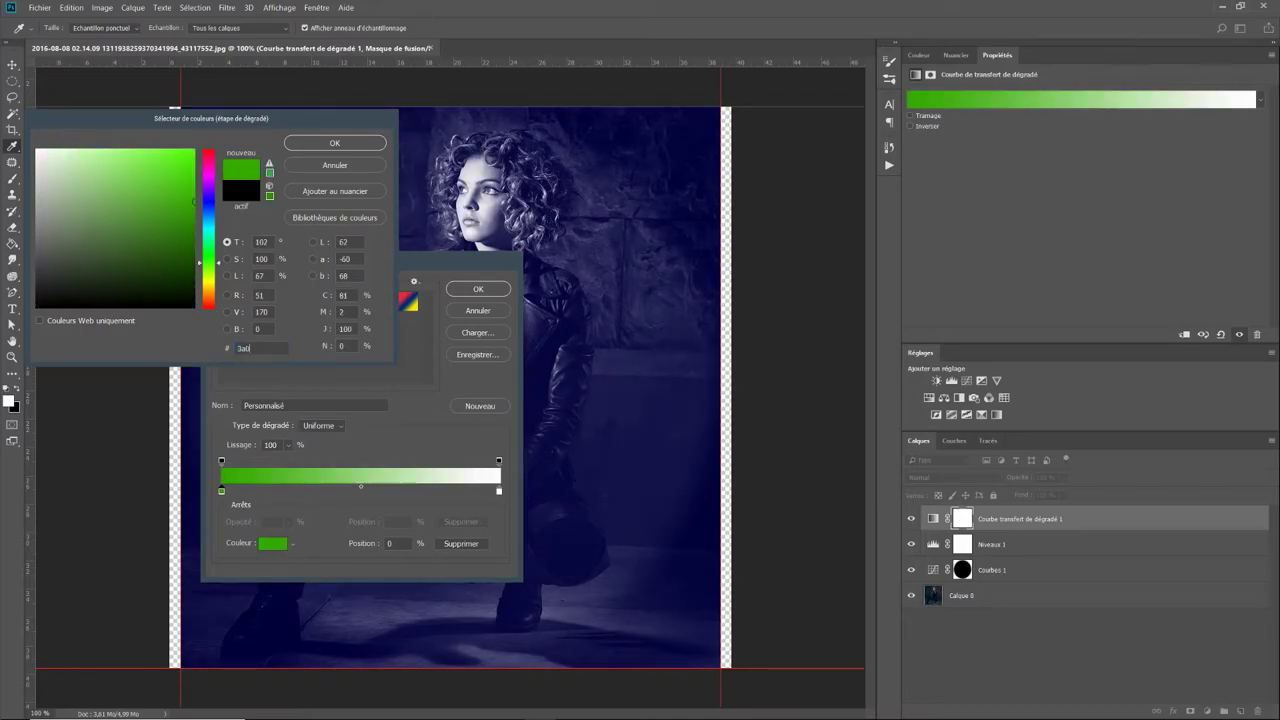
text(a59)
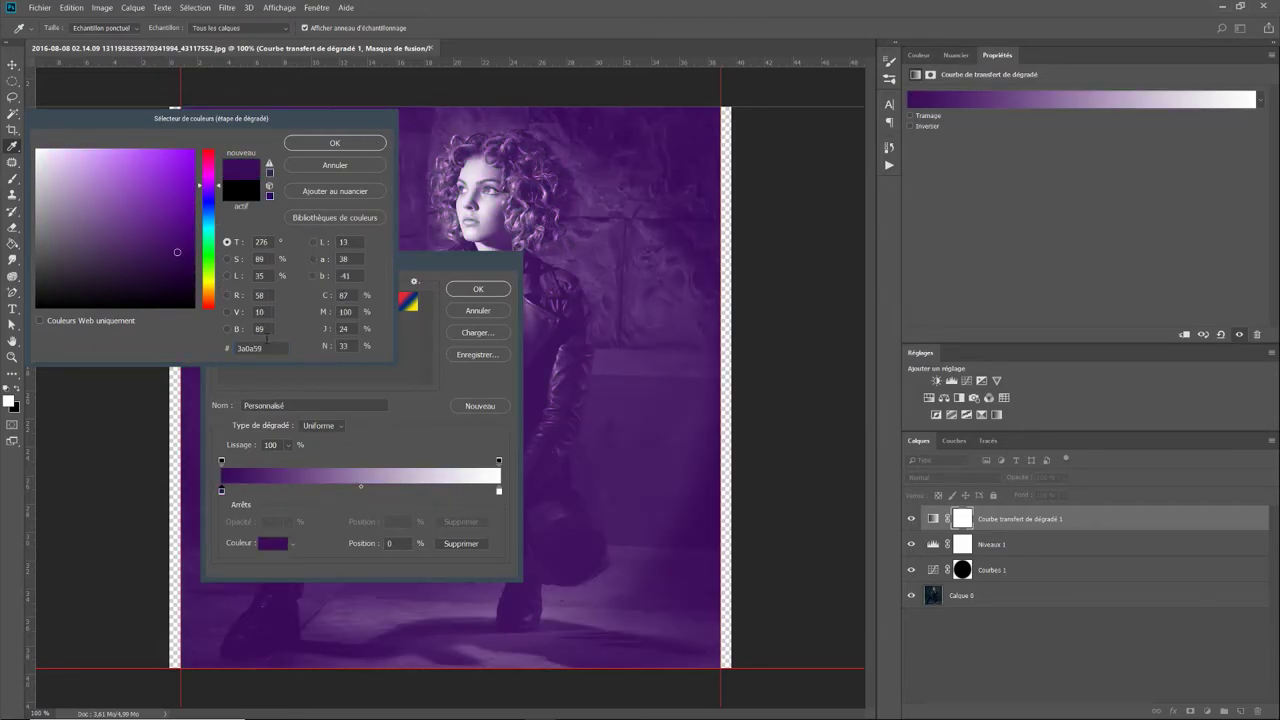
click(320, 143)
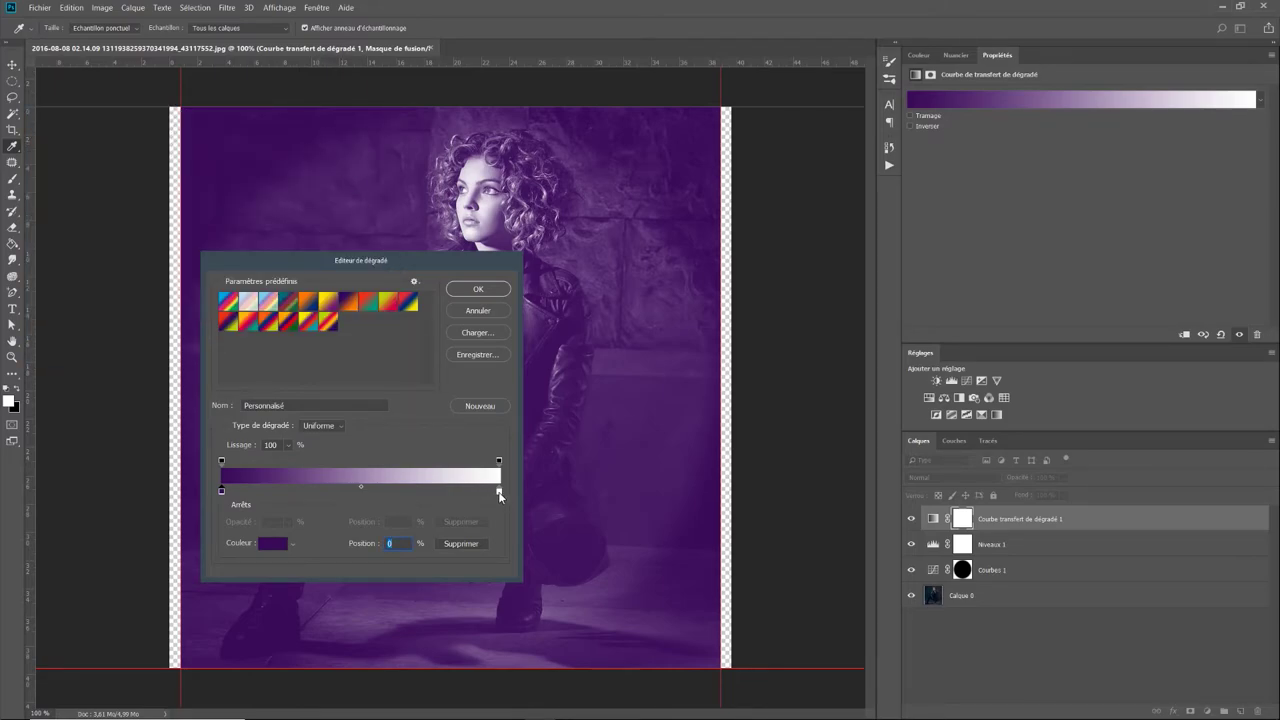
Step: Set the light stop to orange fea957 and lower the gradient map's opacity to 70%
double_click(499, 492)
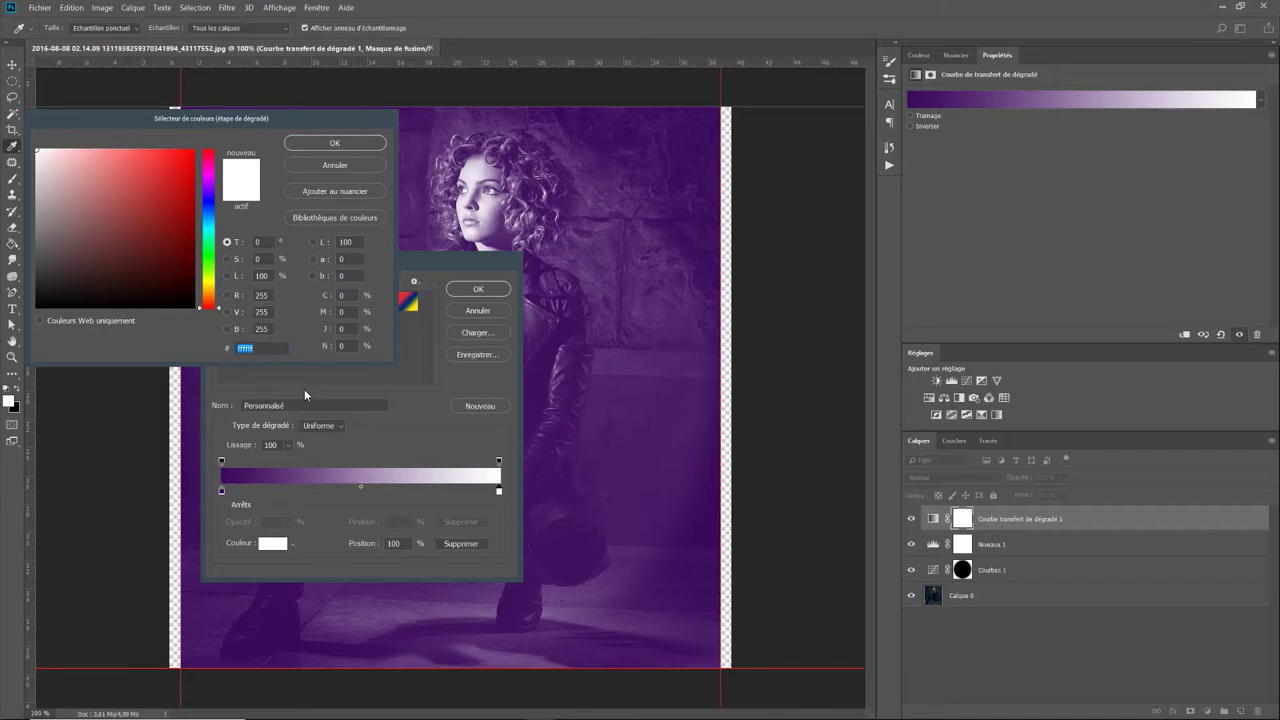
text(f)
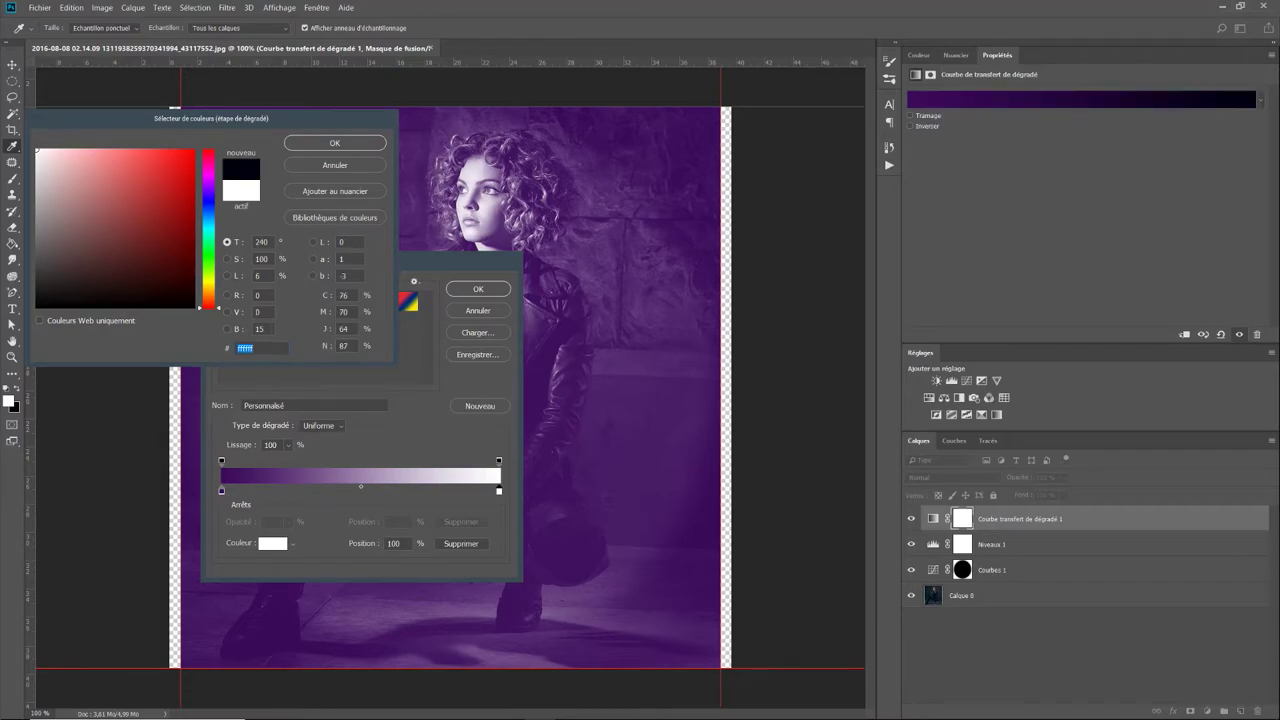
text(ea)
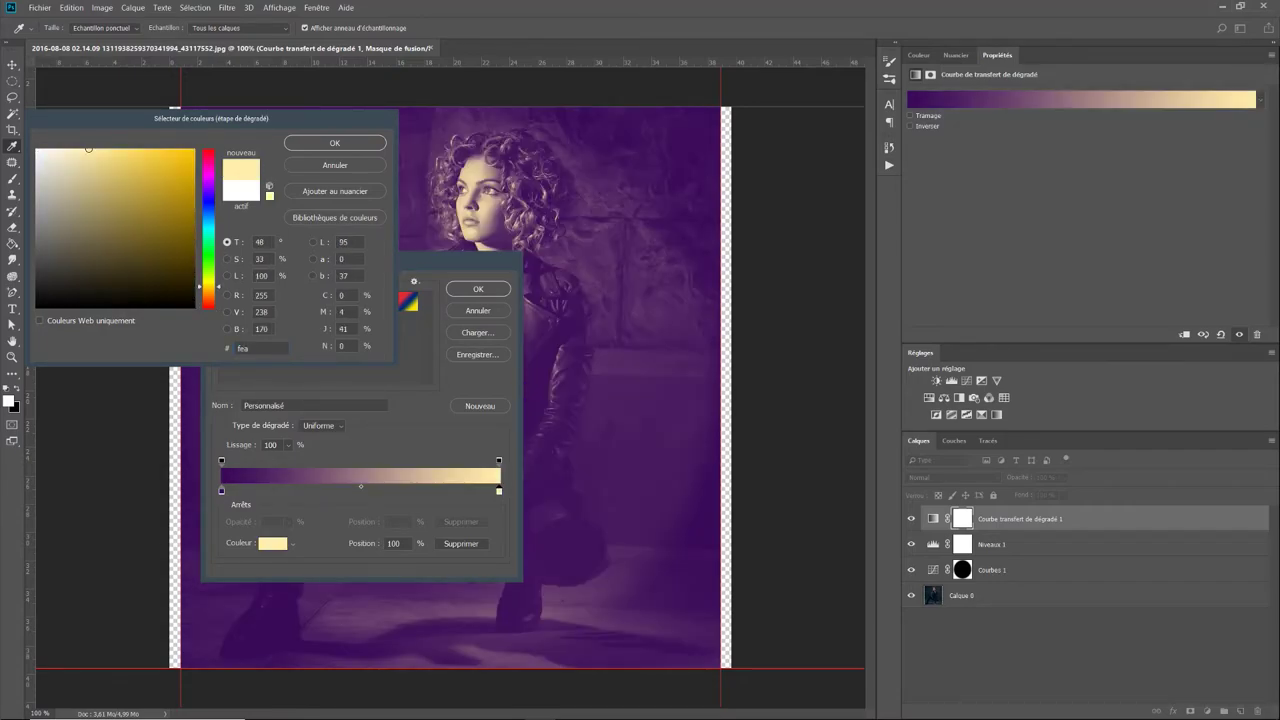
text(957)
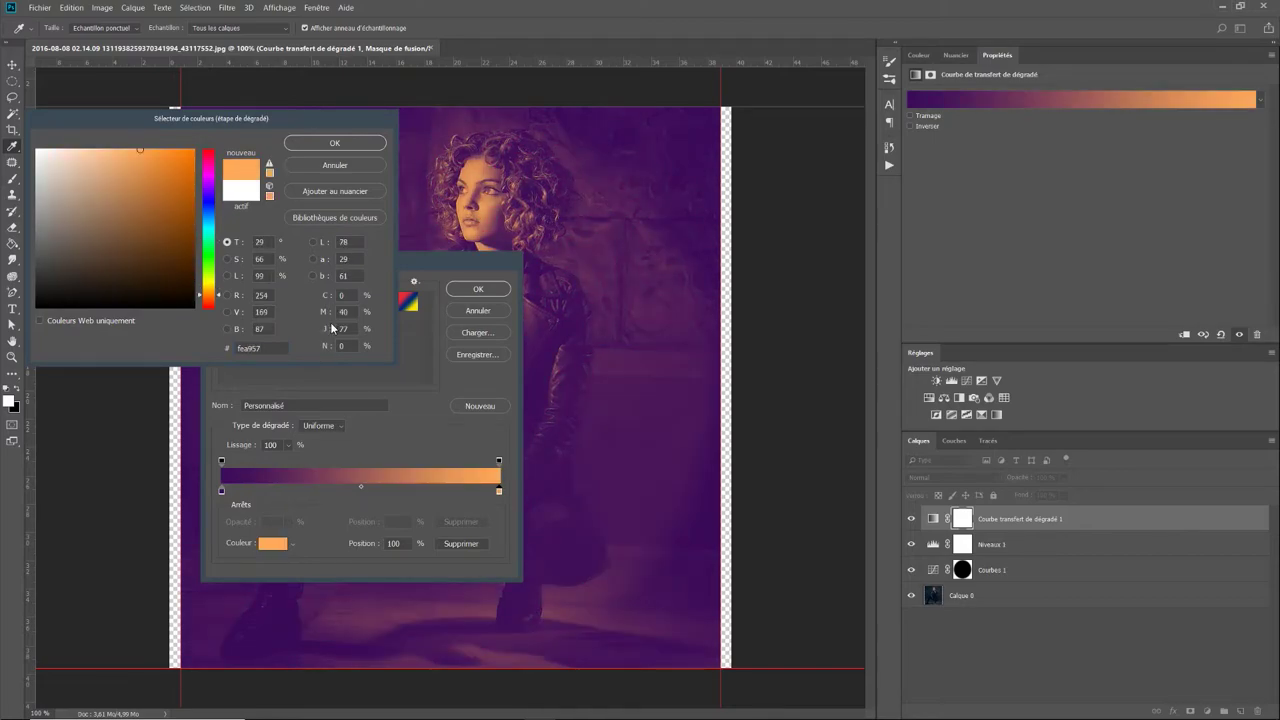
click(333, 143)
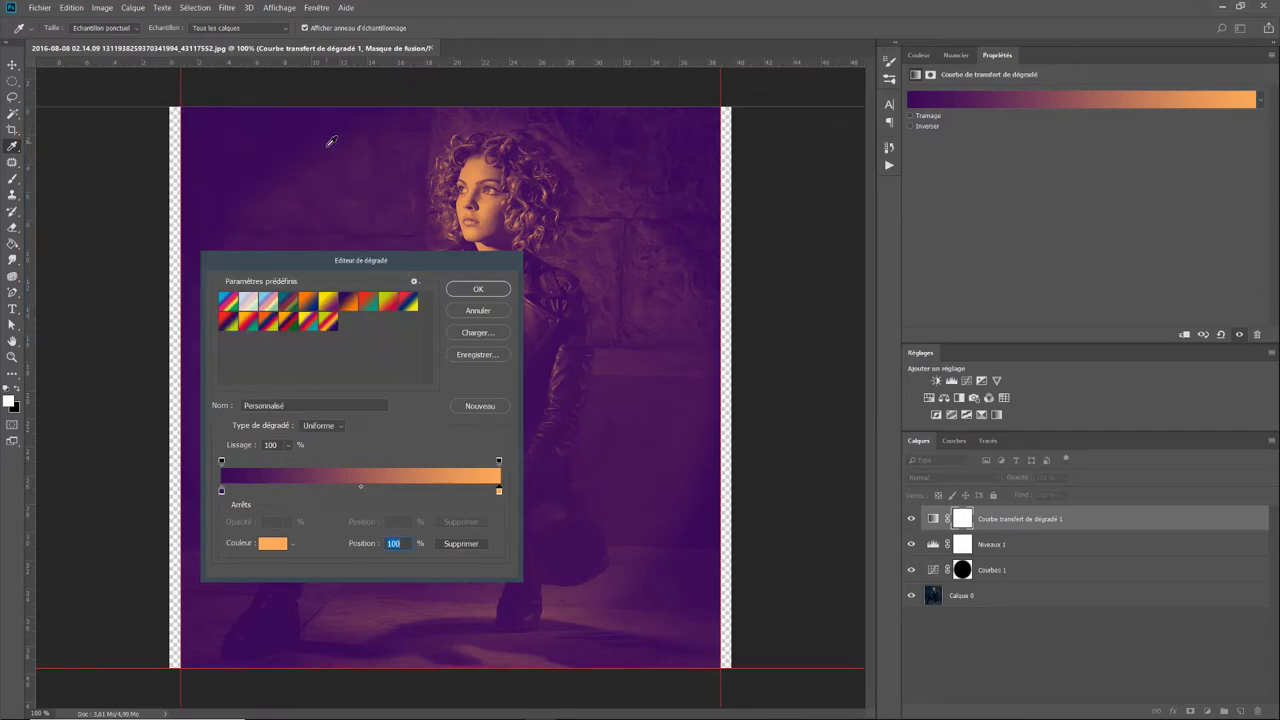
click(479, 291)
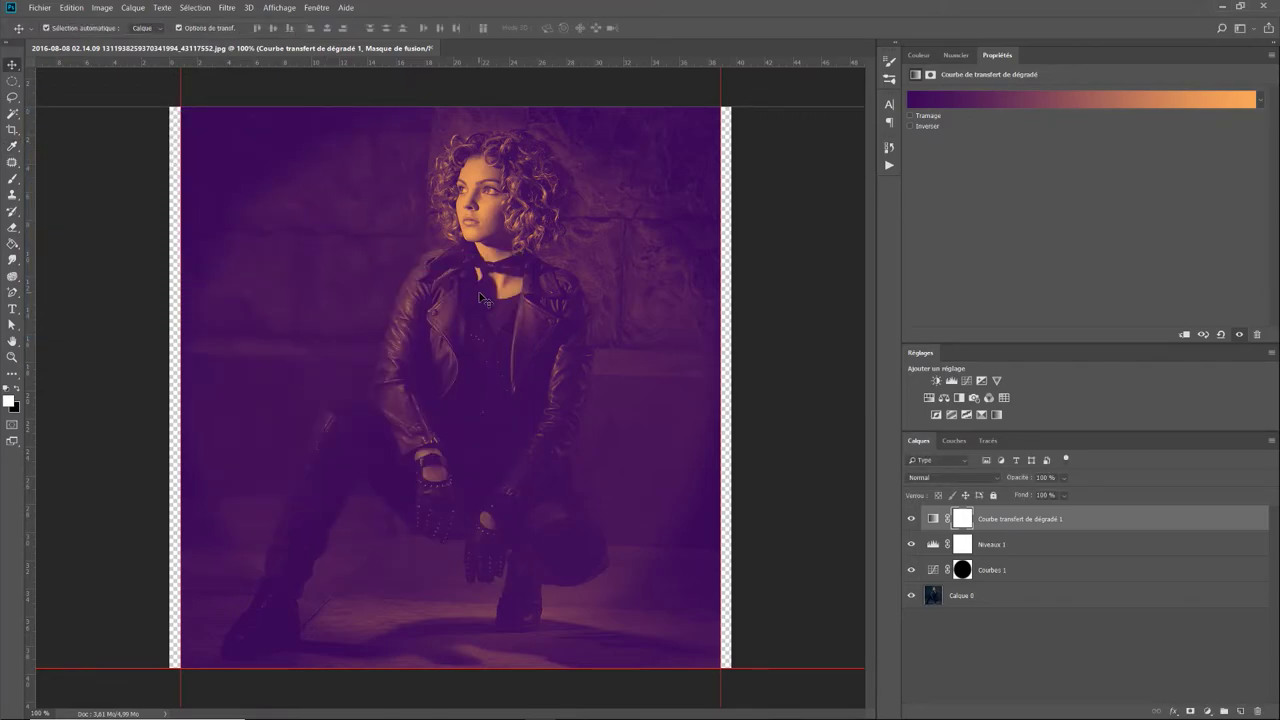
click(1046, 477)
text(70)
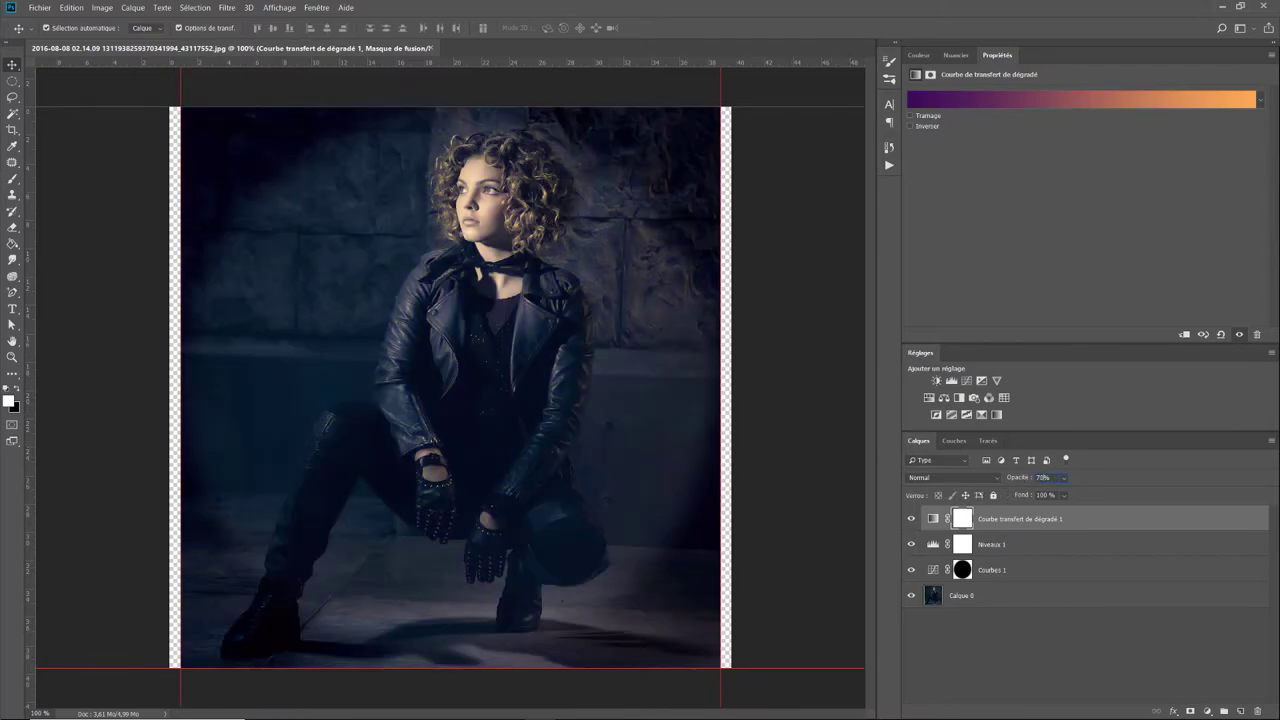
text(0)
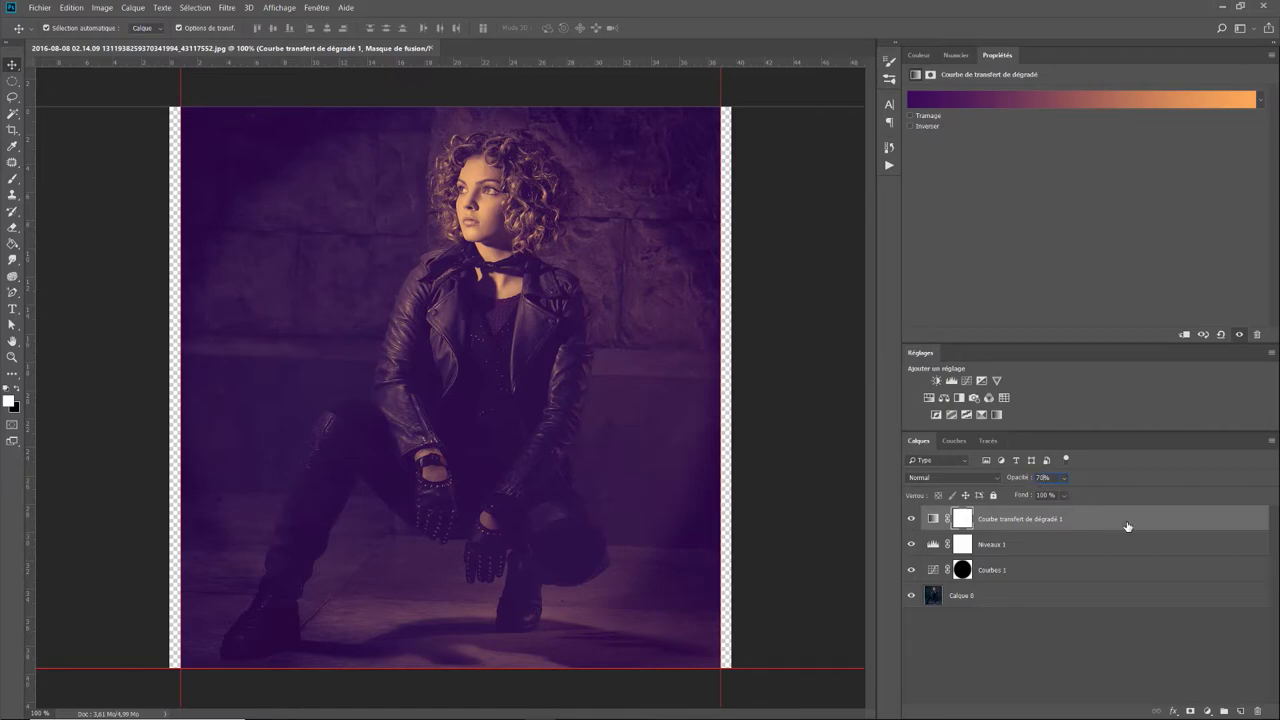
Step: Add a solid colour fill layer in dark grey 1d1d1d
click(1208, 710)
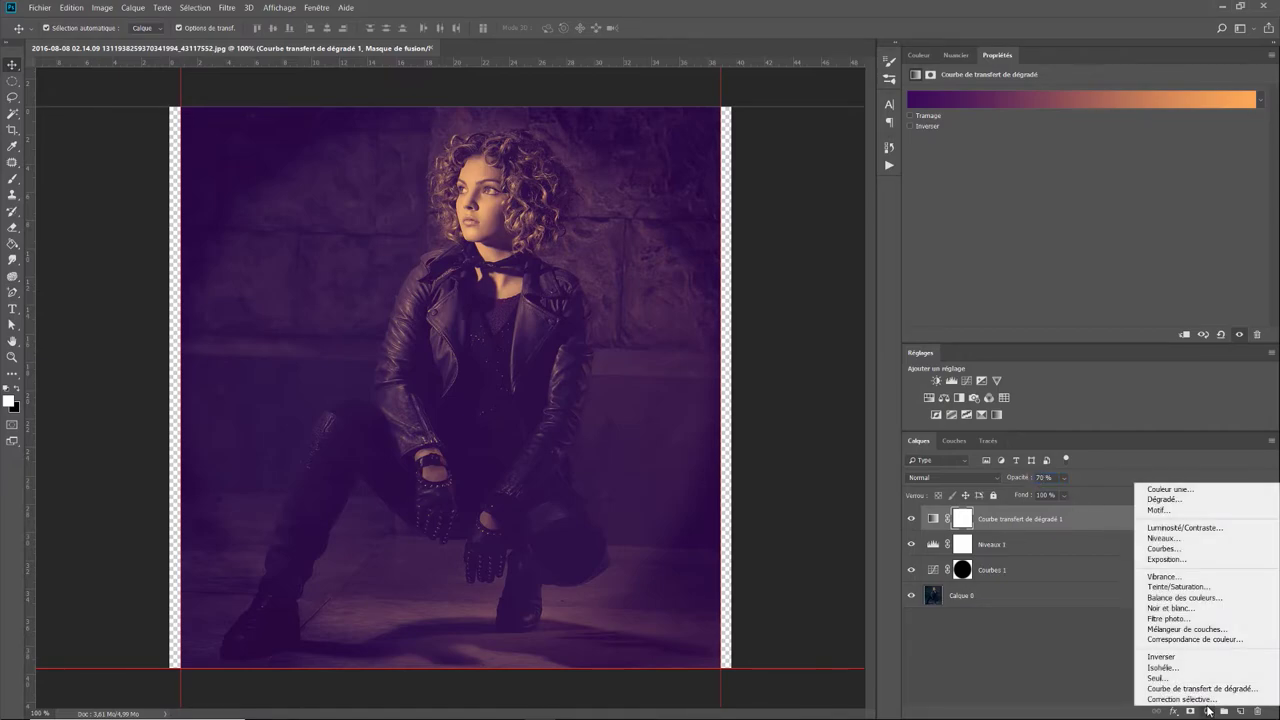
click(1188, 488)
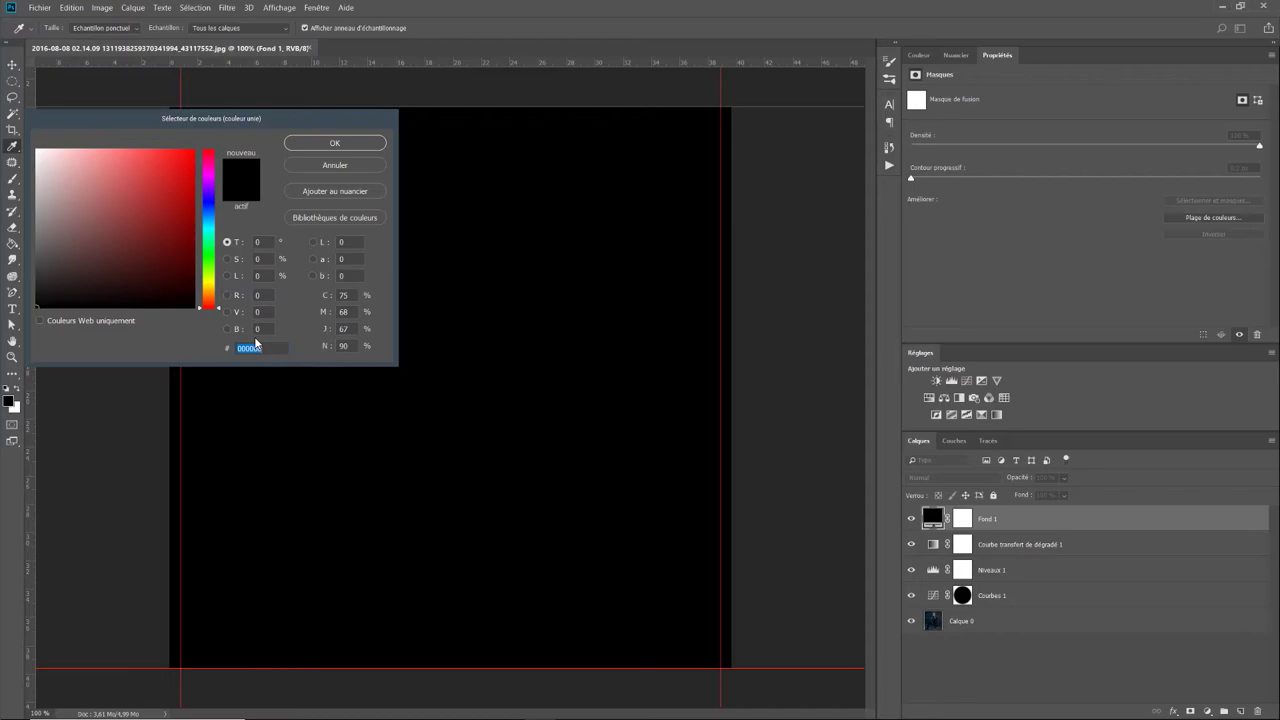
text(1d1d)
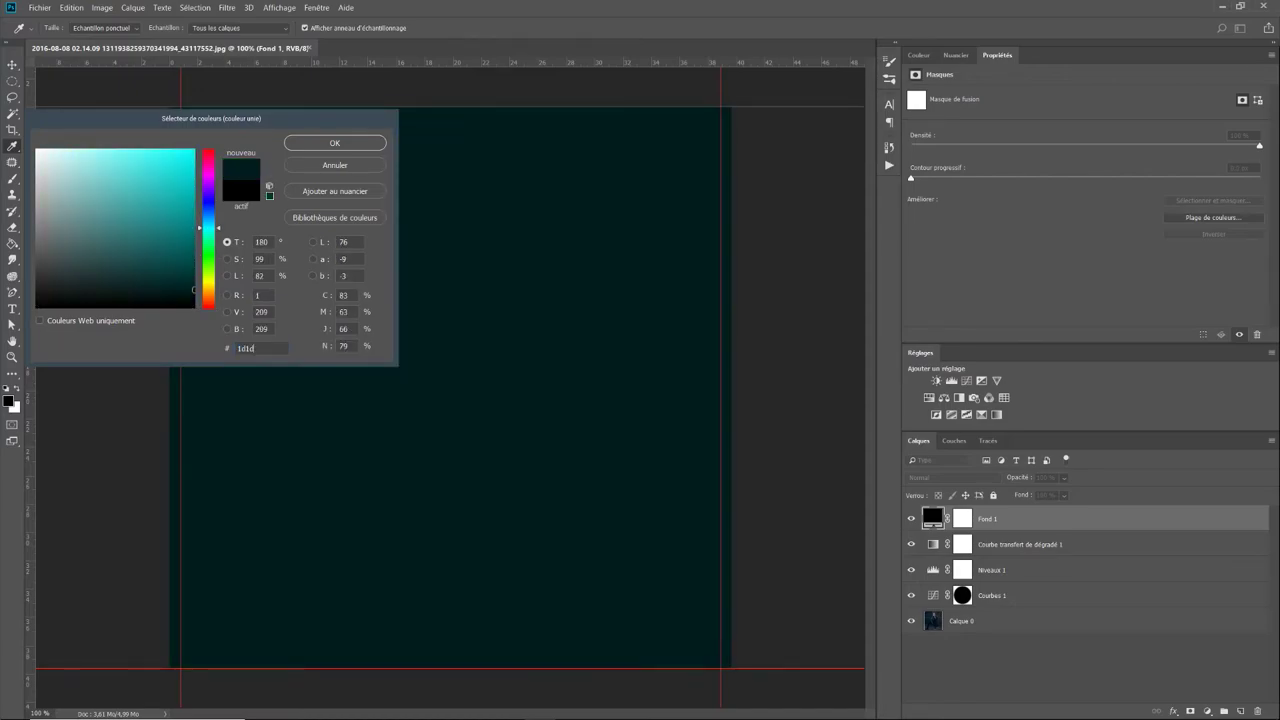
text(1d)
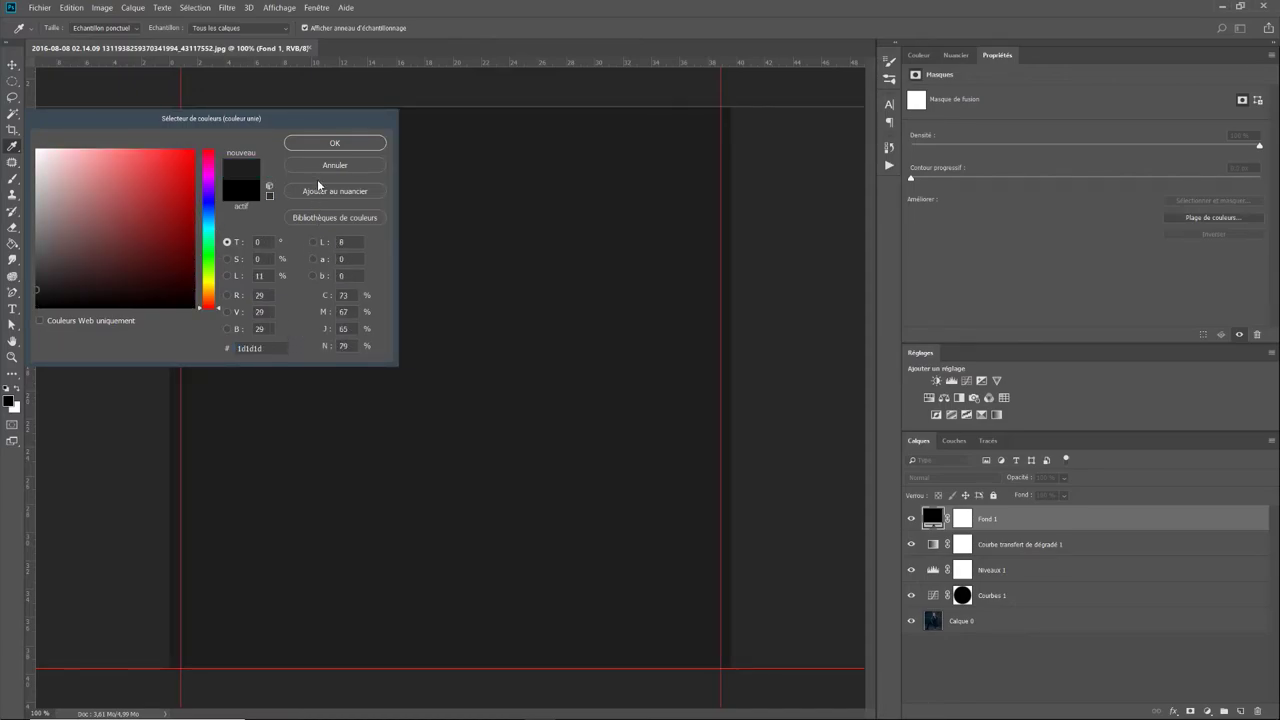
click(322, 145)
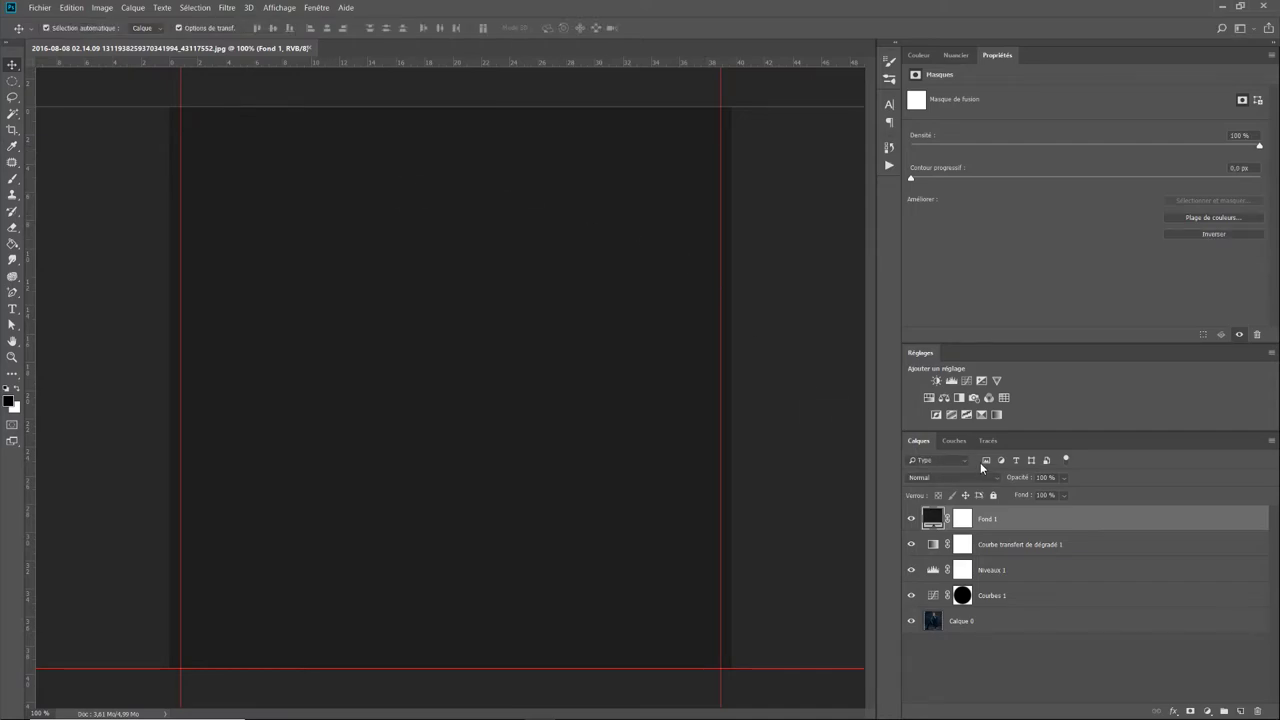
Step: Set the Fond 1 fill layer to Superposition blend mode at 25% opacity
click(1050, 477)
double_click(1053, 477)
text(1)
text(5)
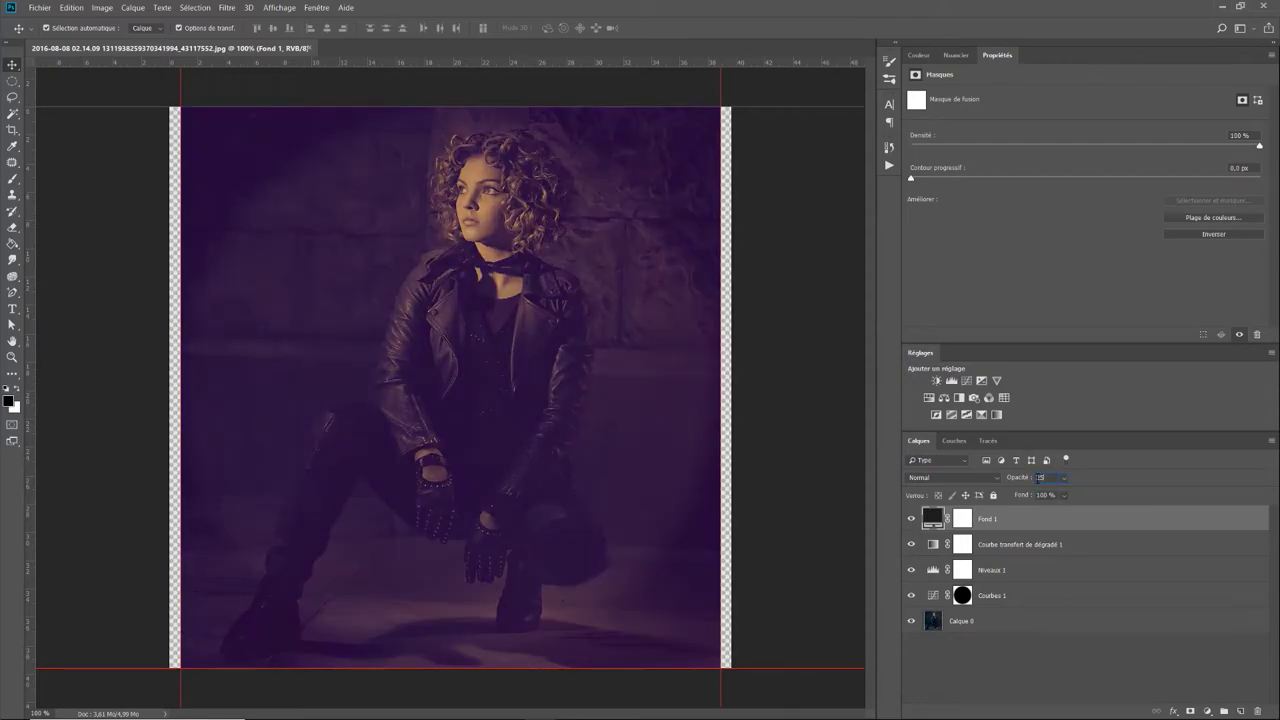
click(995, 480)
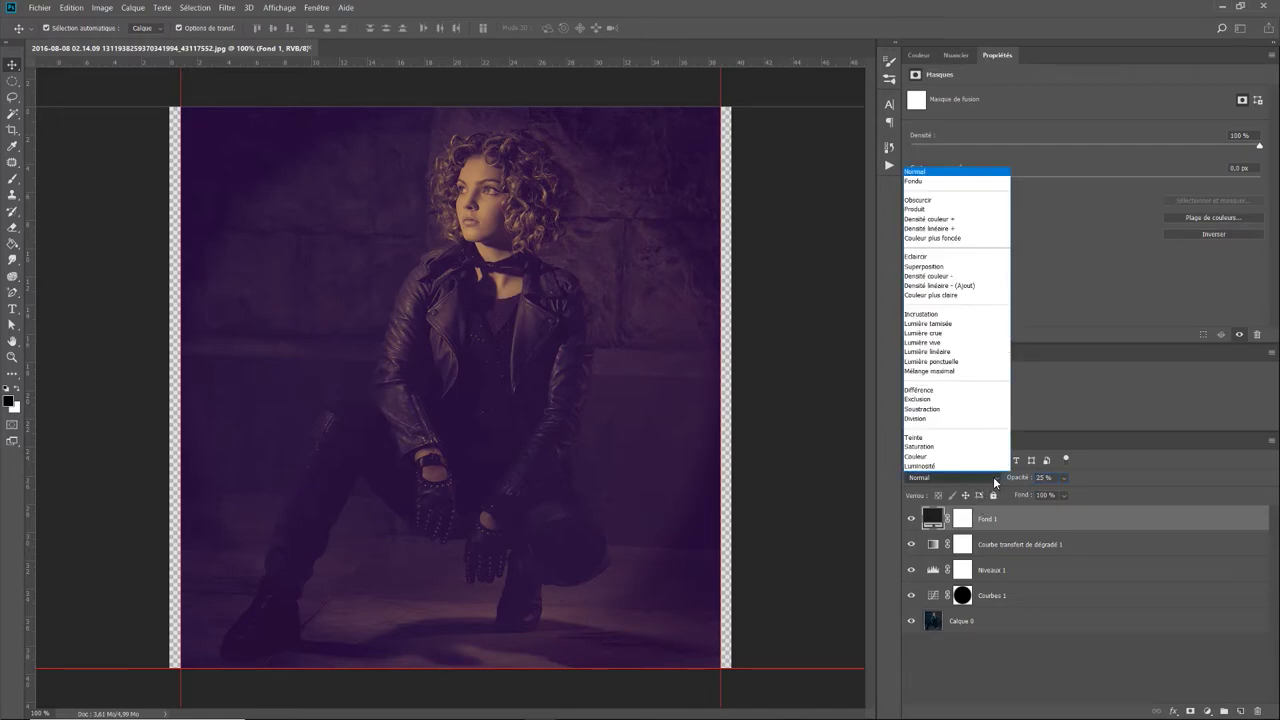
click(953, 267)
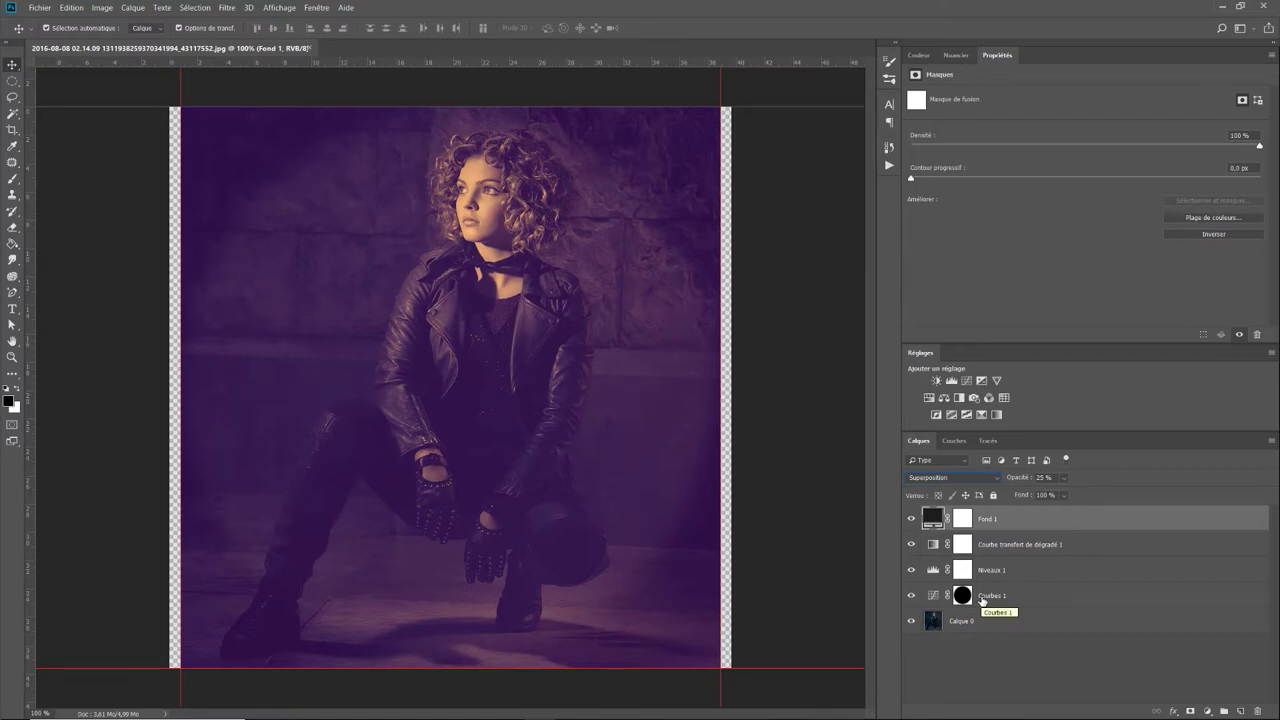
click(964, 520)
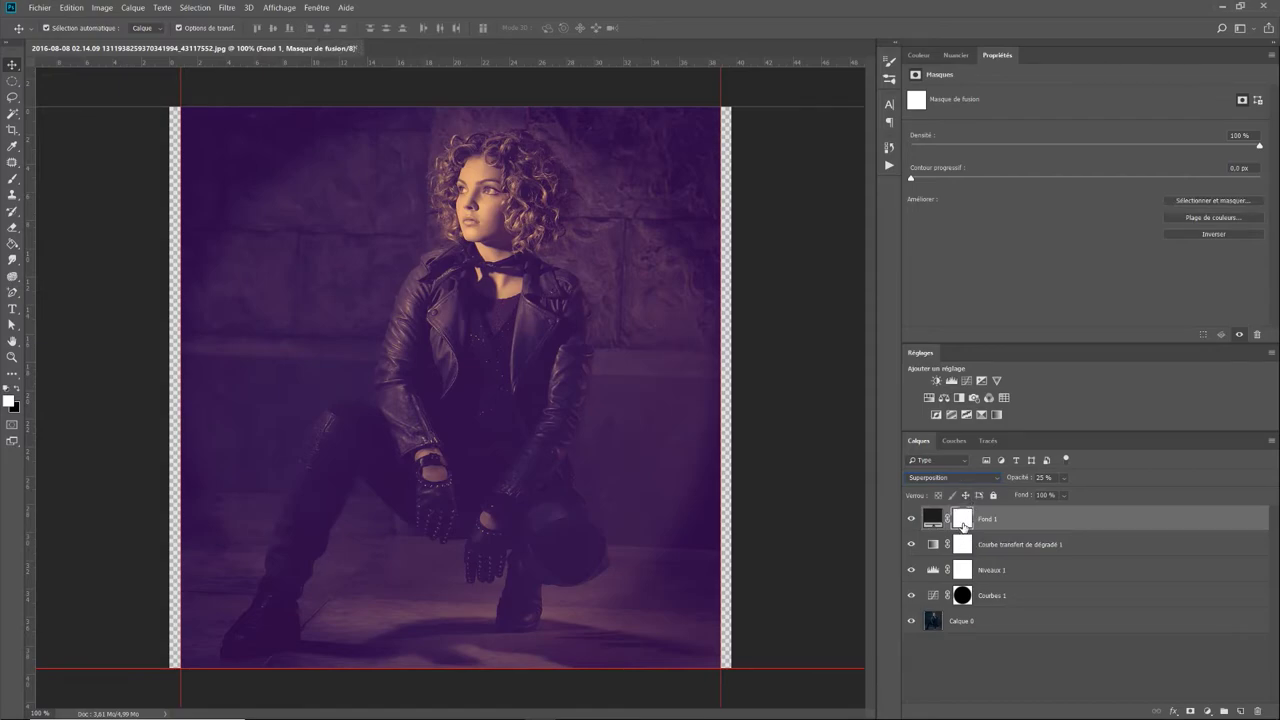
Step: Delete Fond 1's mask and replace it with a mask loaded from Courbes 1's circular mask
right_click(965, 529)
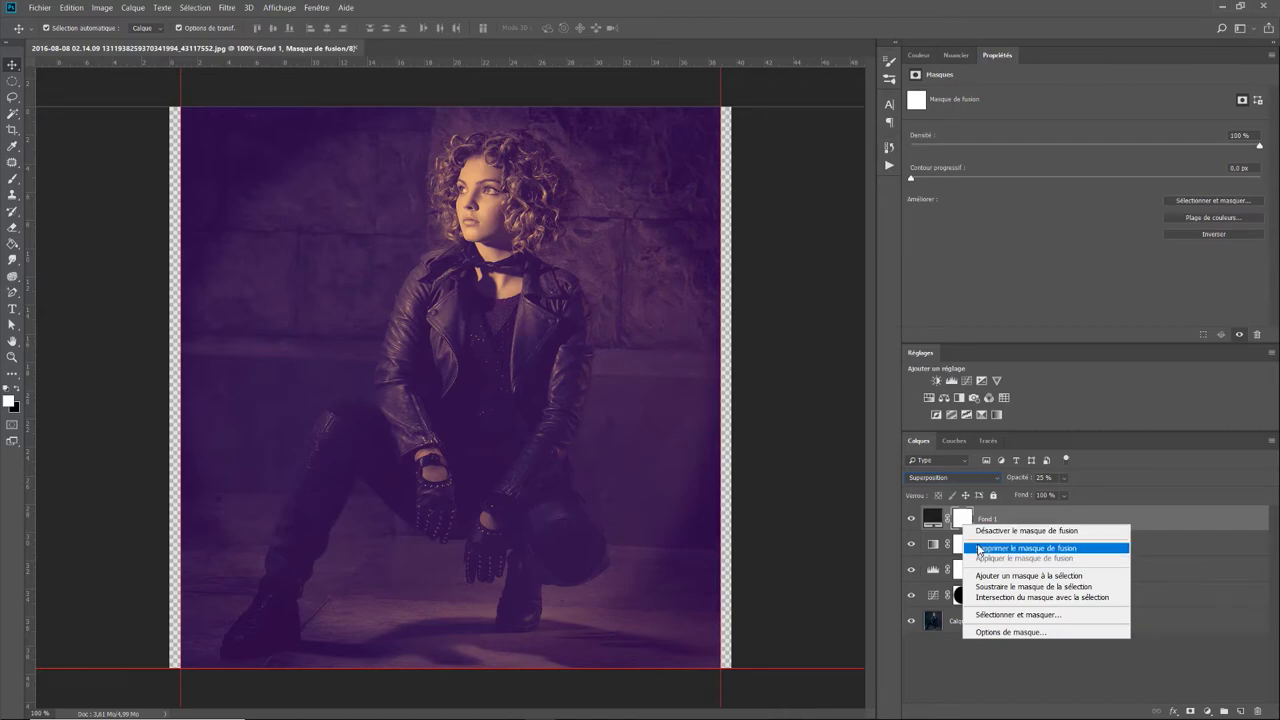
click(986, 549)
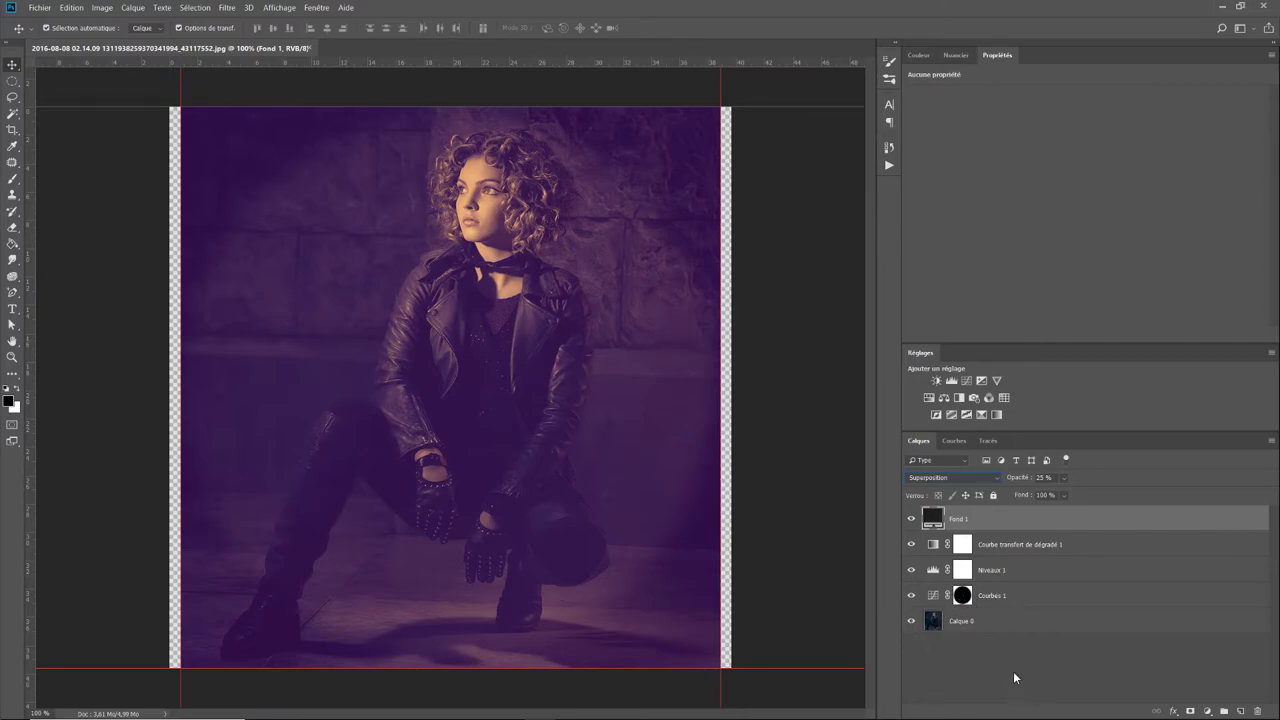
drag(962, 596, 962, 600)
ctrl+click(962, 596)
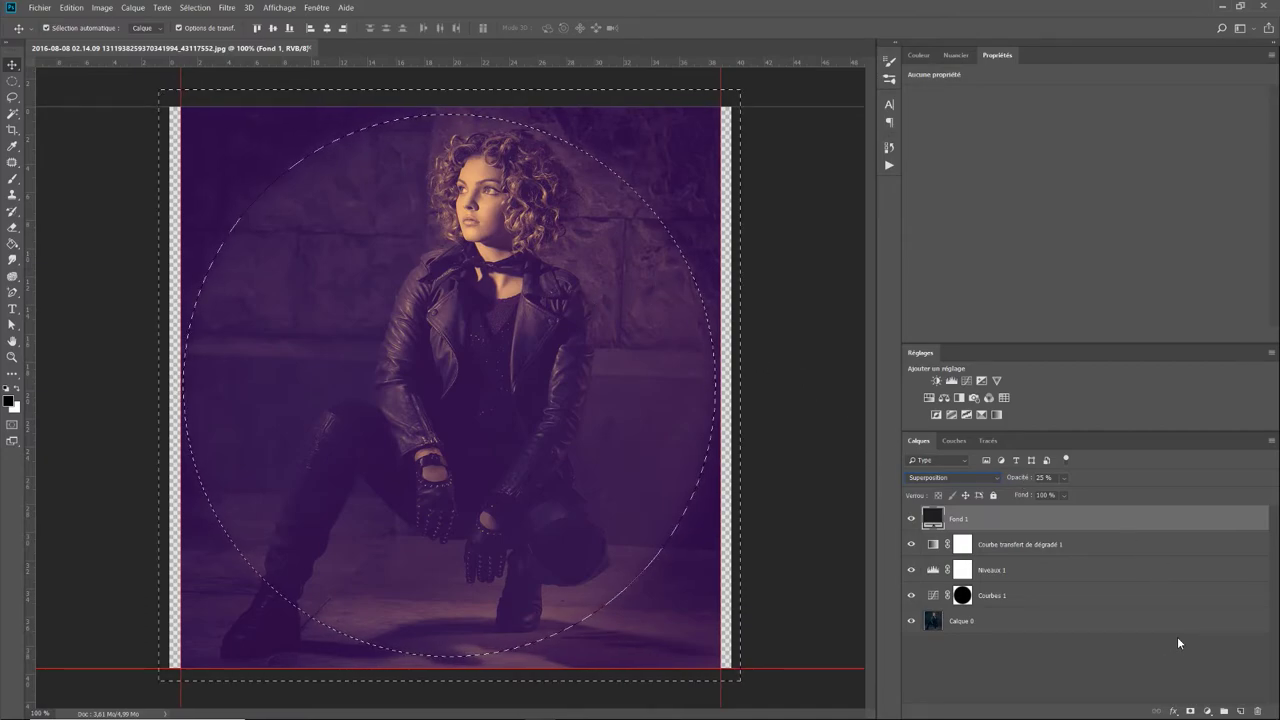
click(1189, 711)
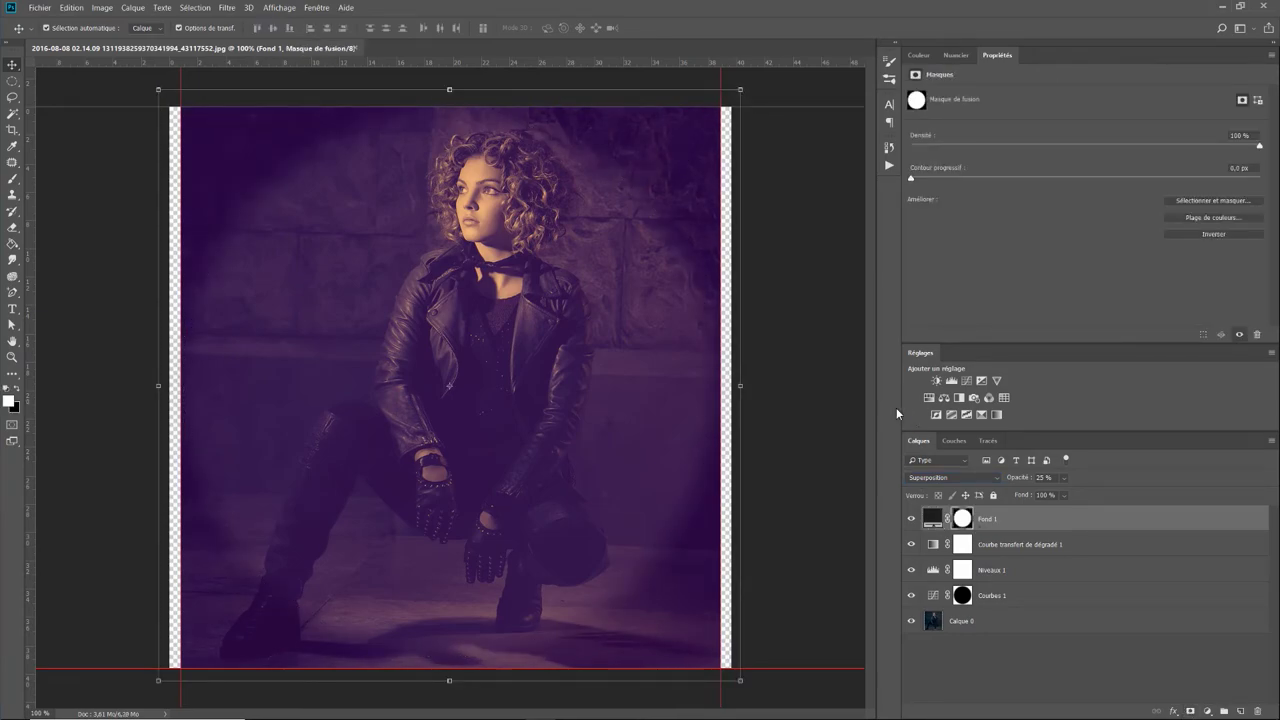
Step: Toggle Fond 1's visibility to compare the vignette before and after
click(913, 519)
click(912, 519)
click(912, 519)
click(912, 519)
Step: Stretch Fond 1's circular mask slightly outward left, right, up and down (about 102%) and commit
key(ctrl+t)
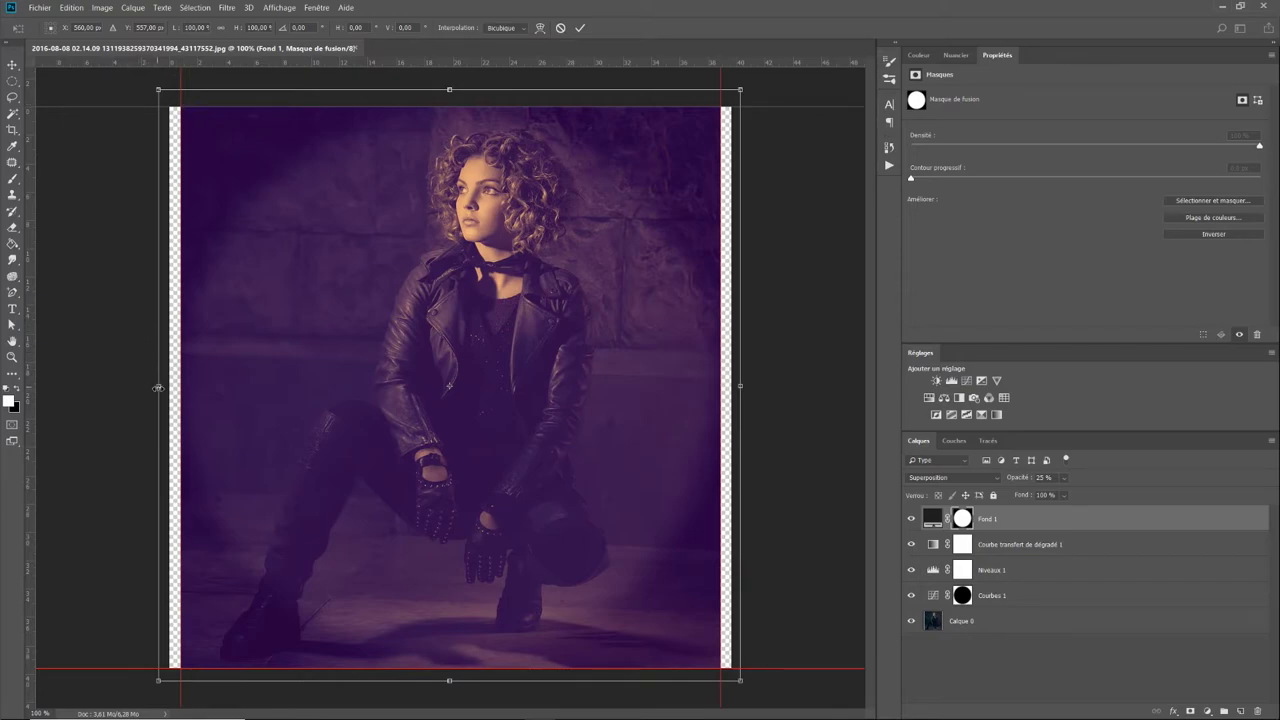
drag(156, 387, 146, 386)
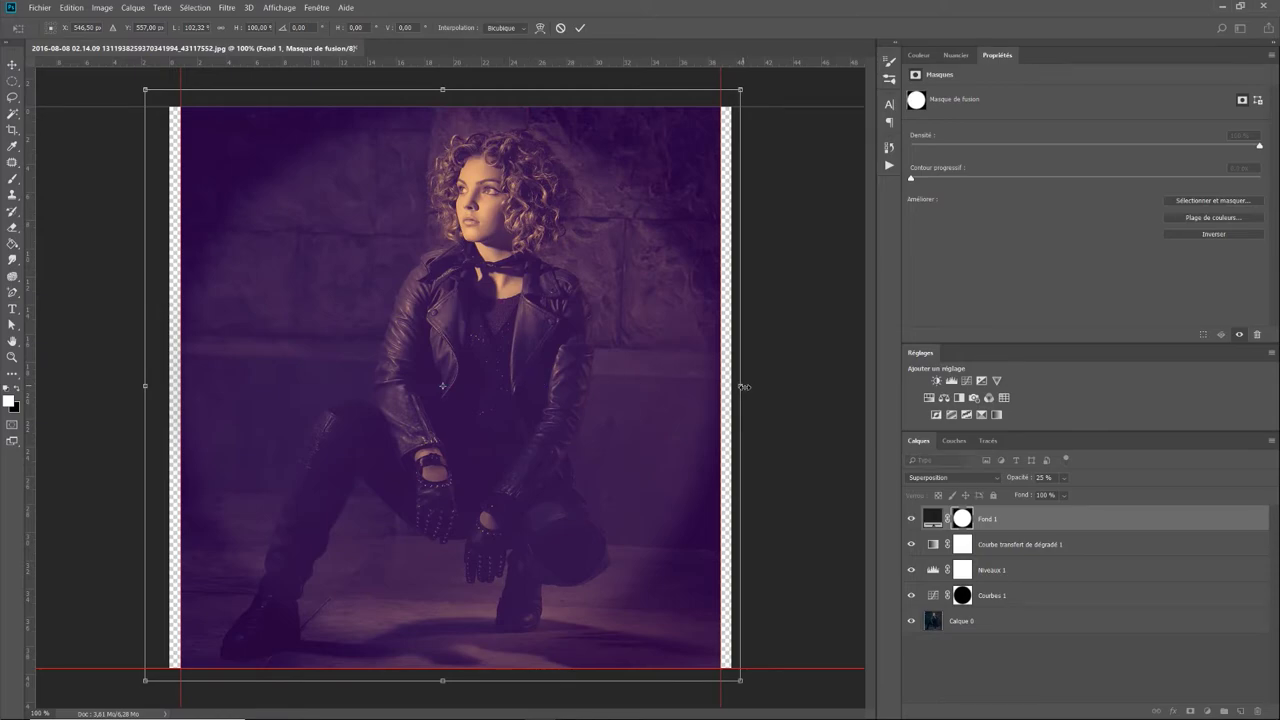
drag(744, 387, 771, 392)
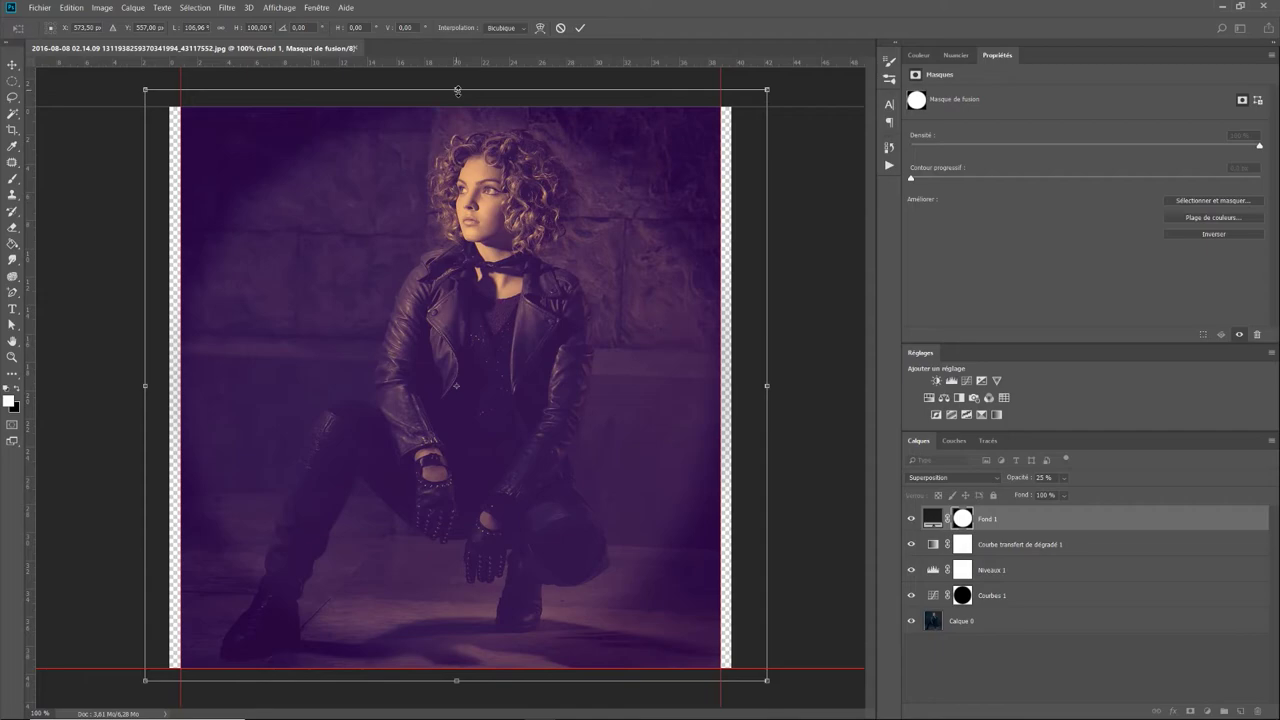
drag(457, 90, 457, 82)
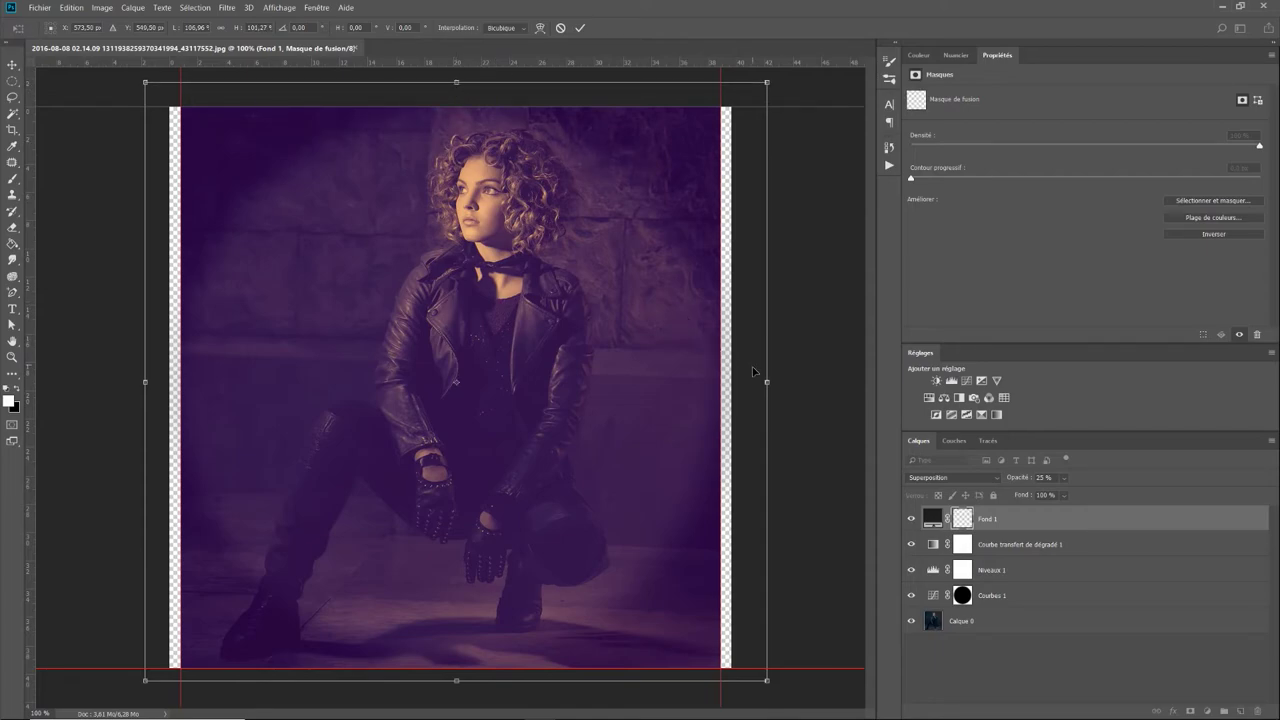
drag(767, 382, 766, 382)
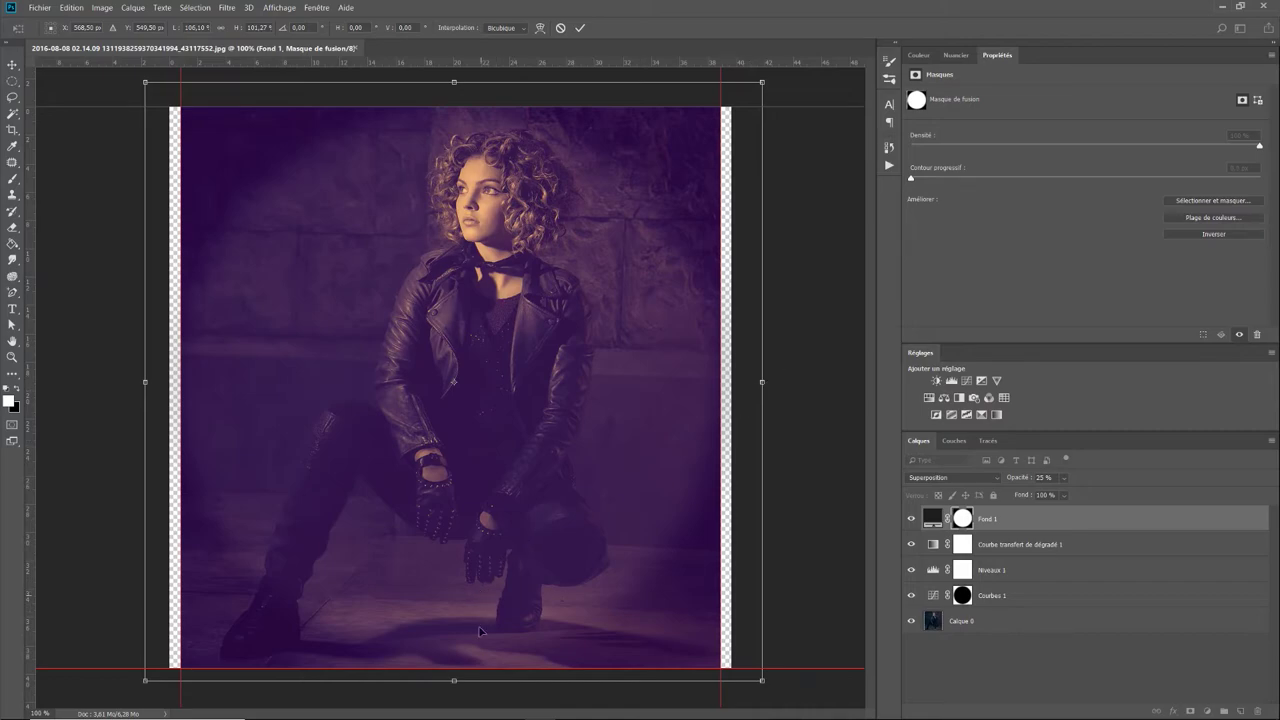
drag(457, 683, 457, 692)
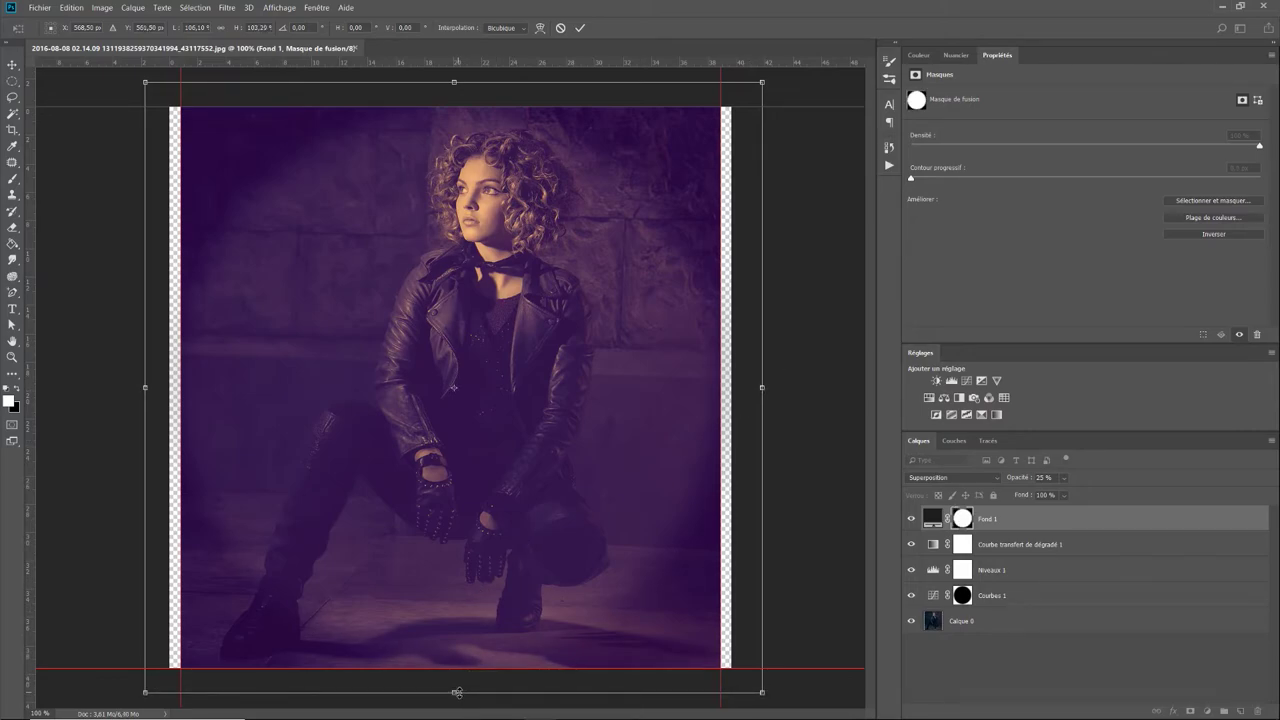
key(Return)
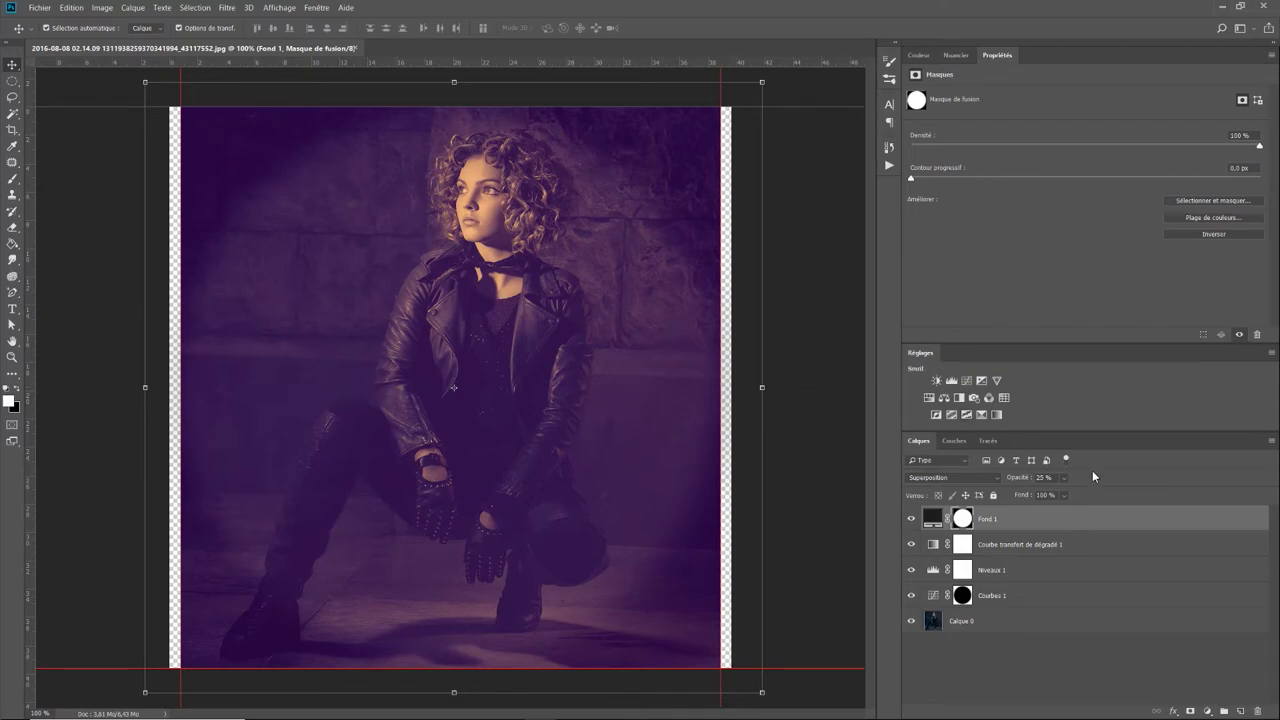
Step: Add a second solid colour fill layer, Fond 2, in orange #d29901
click(1209, 711)
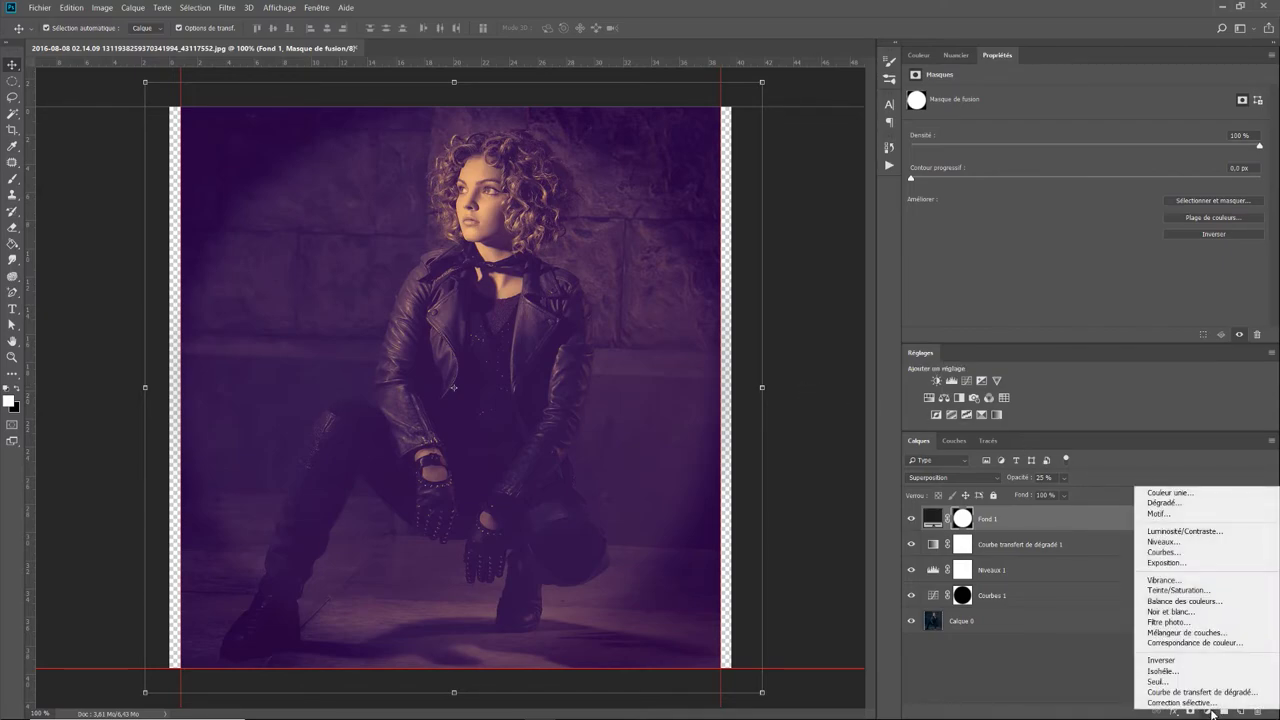
click(1184, 493)
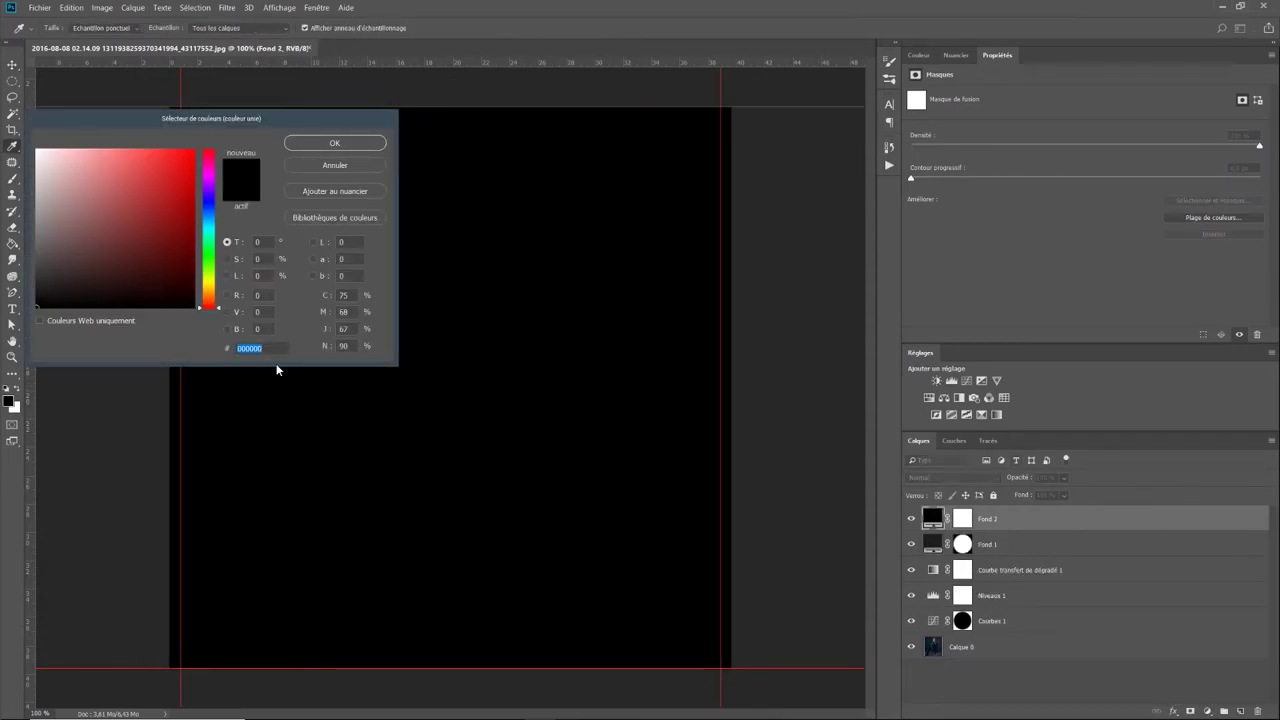
text(d)
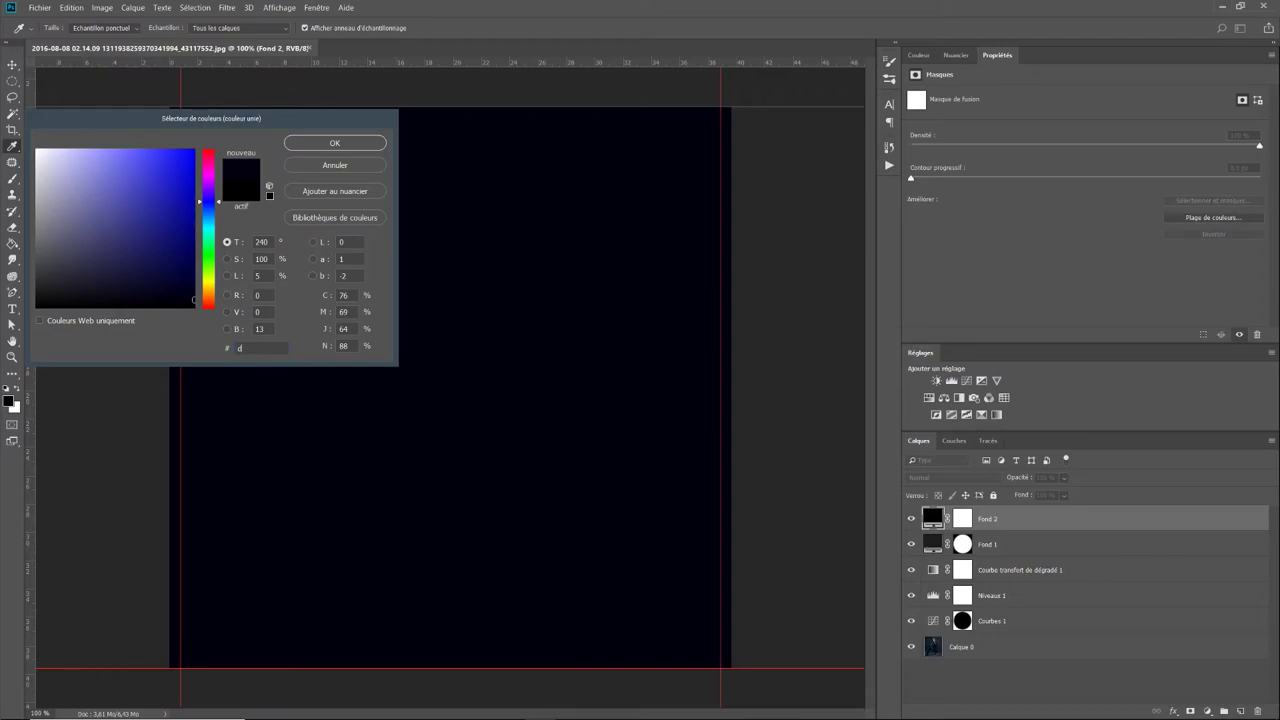
text(2)
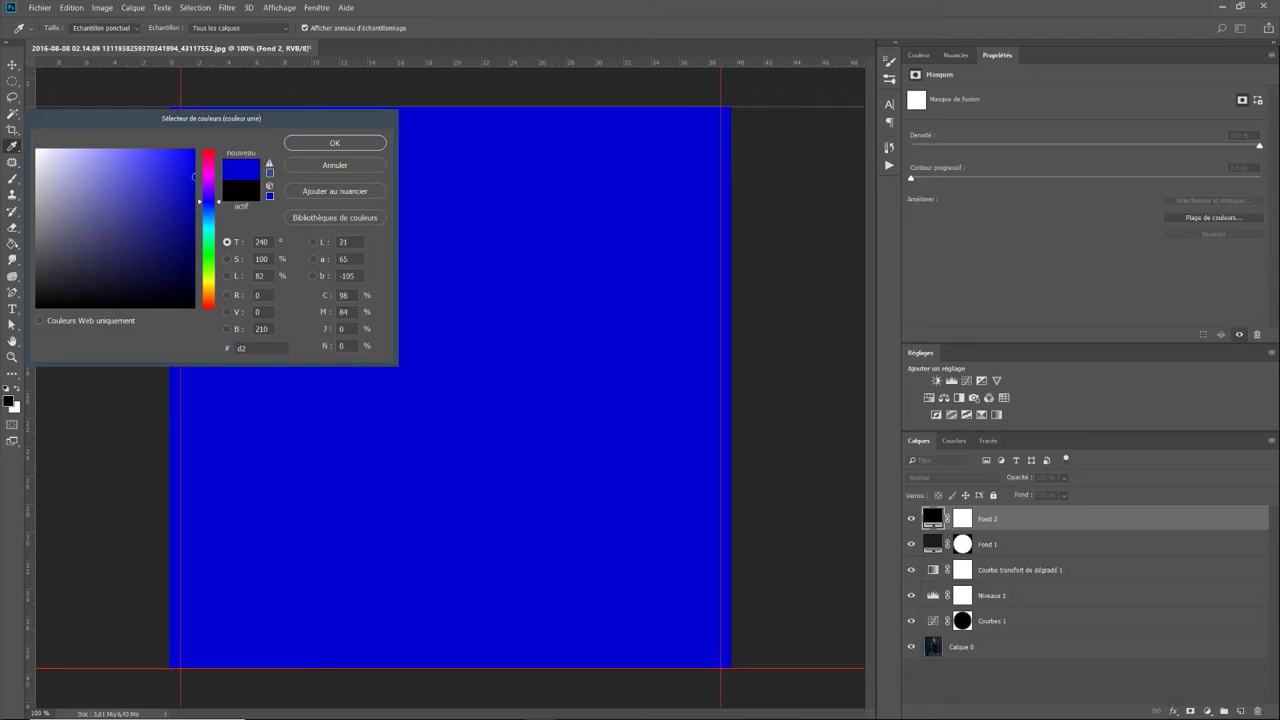
text(99)
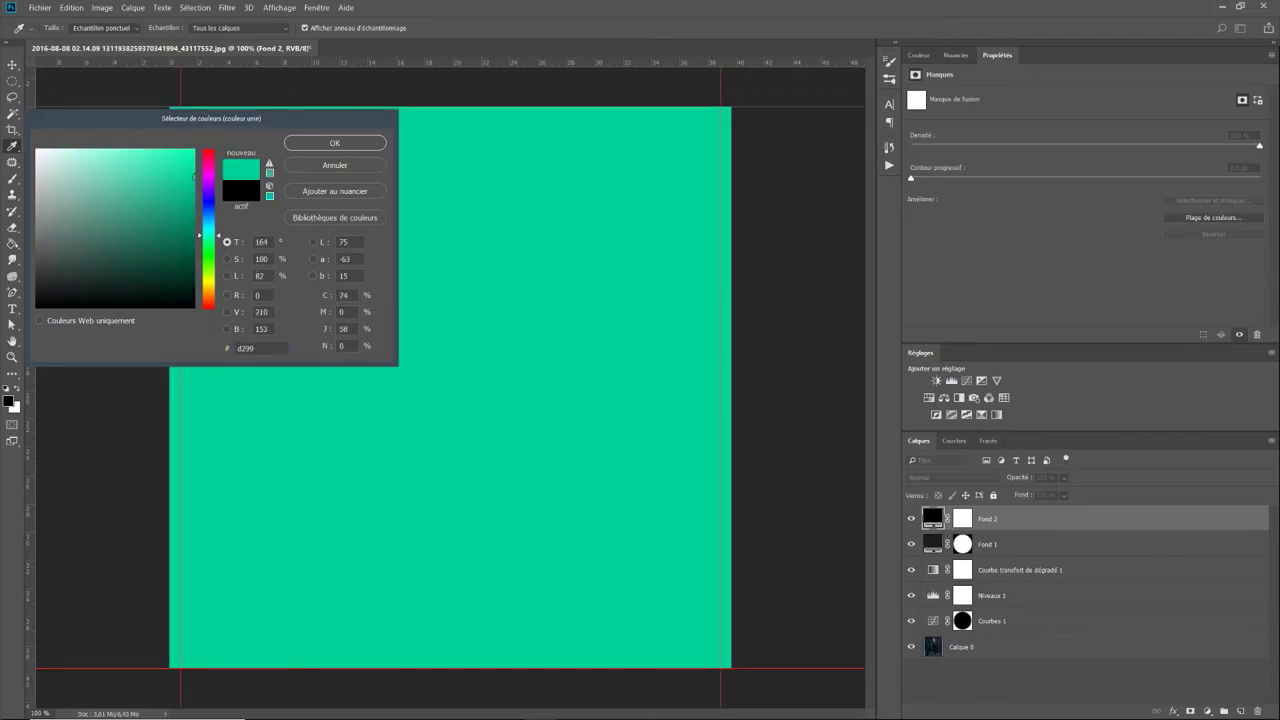
text(01)
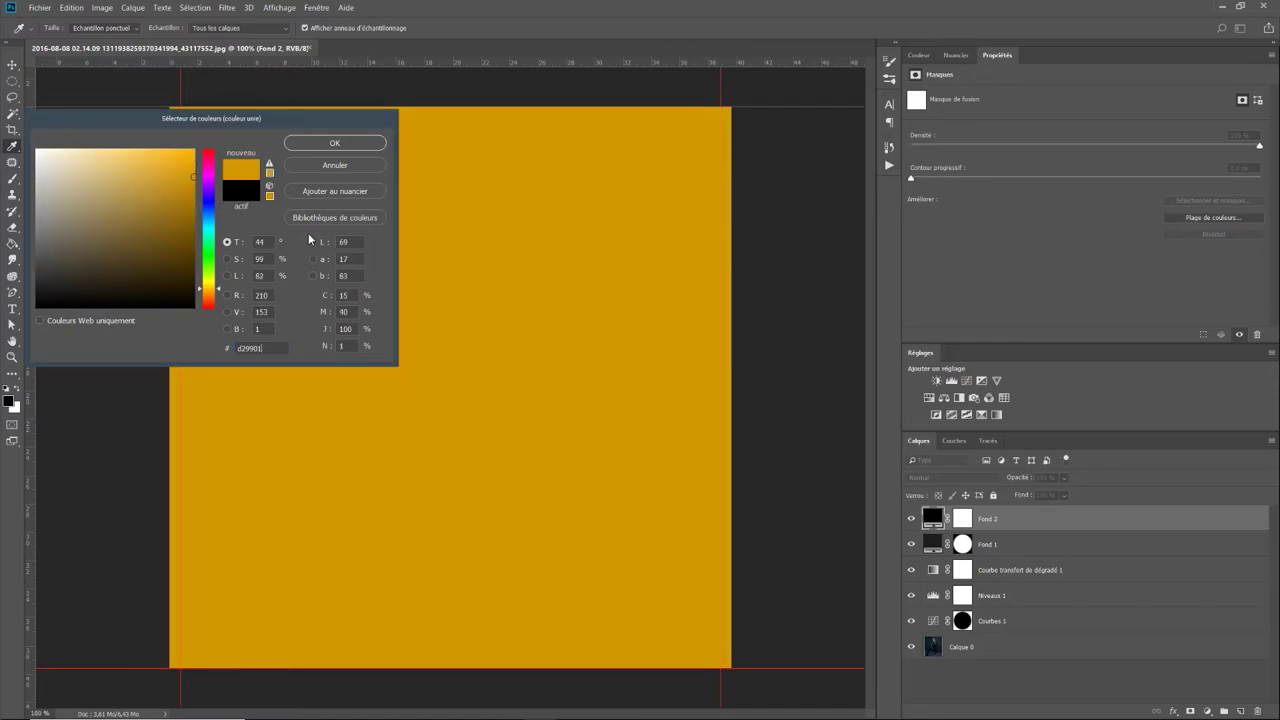
click(333, 142)
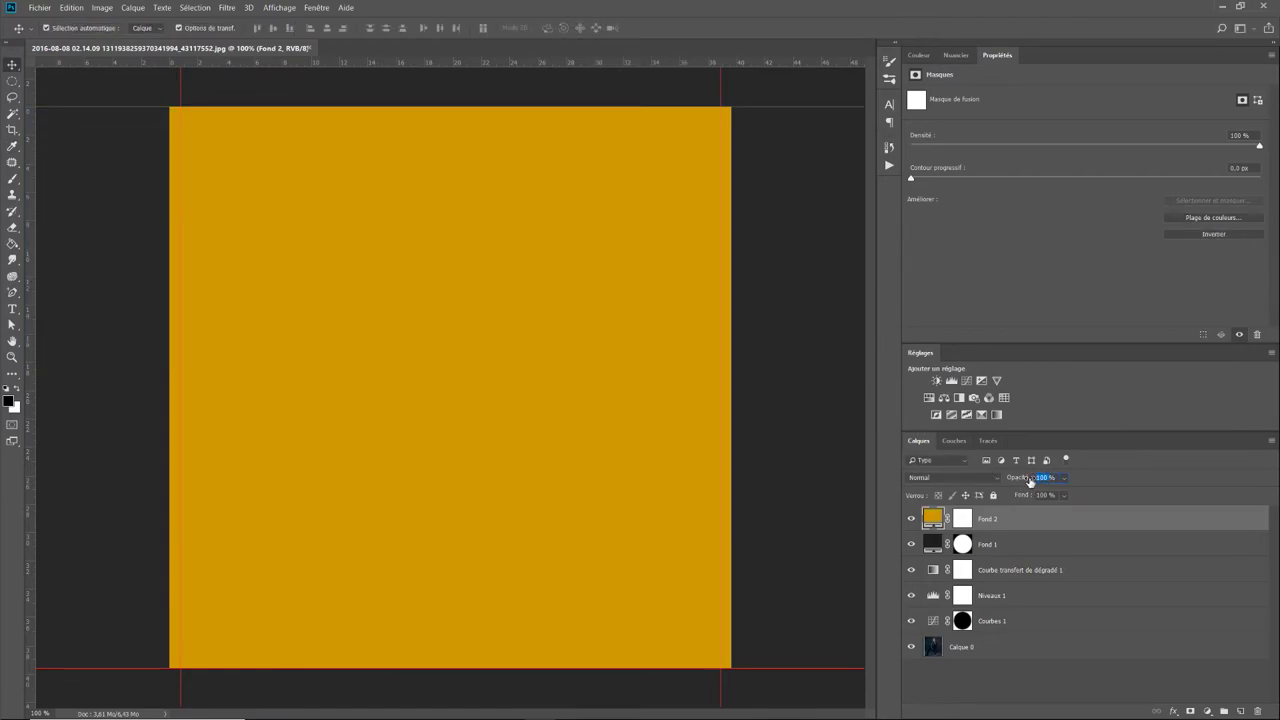
Step: Set Fond 2 to 50% opacity in Densité couleur - mode and delete its layer mask
text(50)
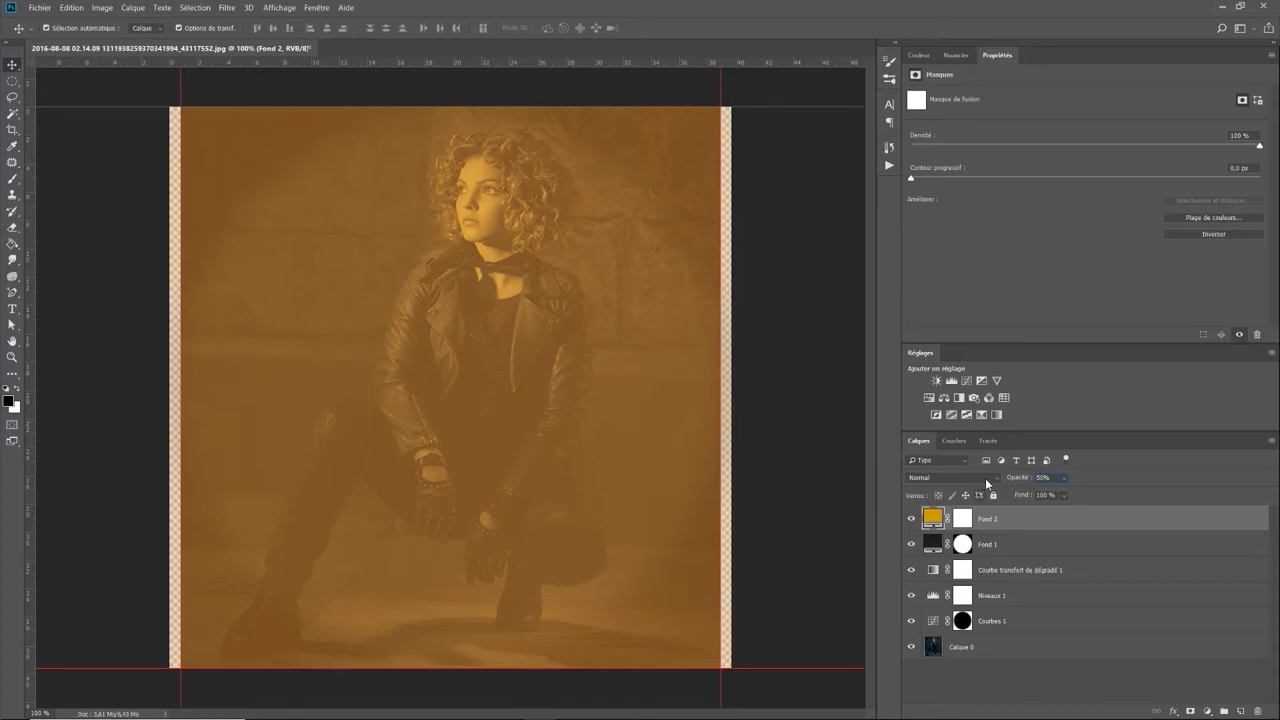
click(994, 479)
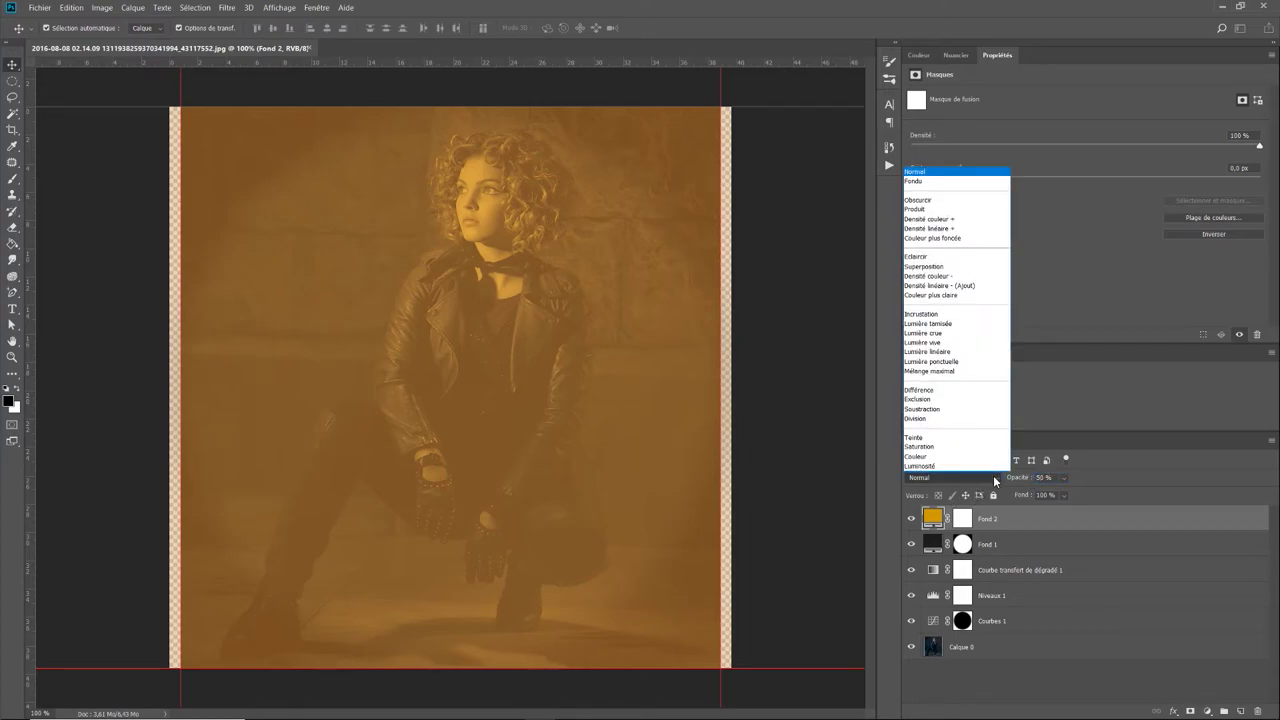
click(970, 276)
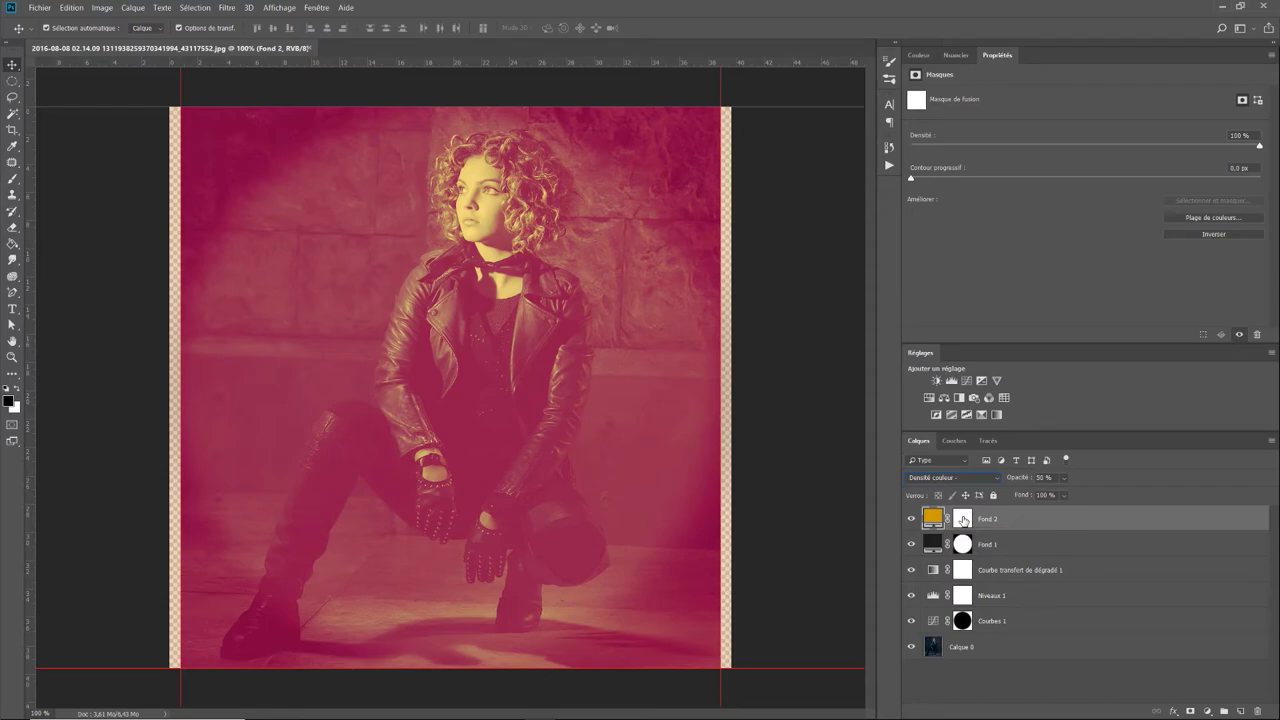
click(963, 519)
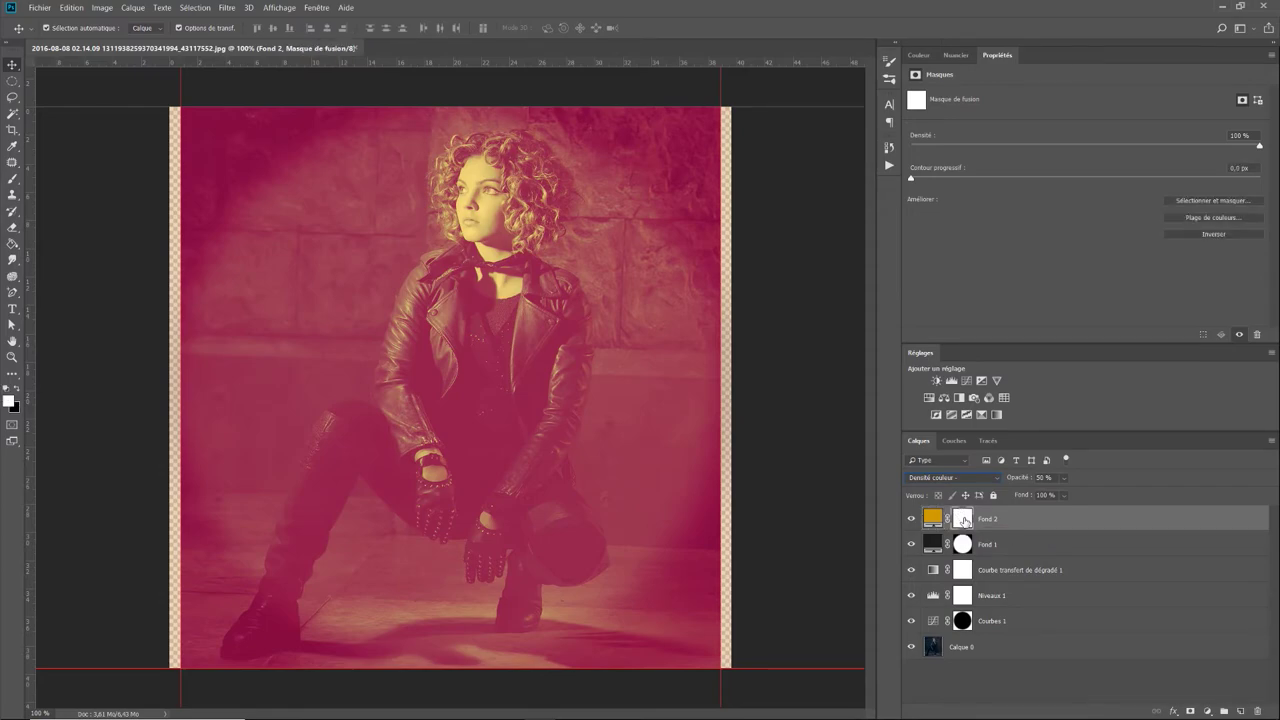
right_click(965, 520)
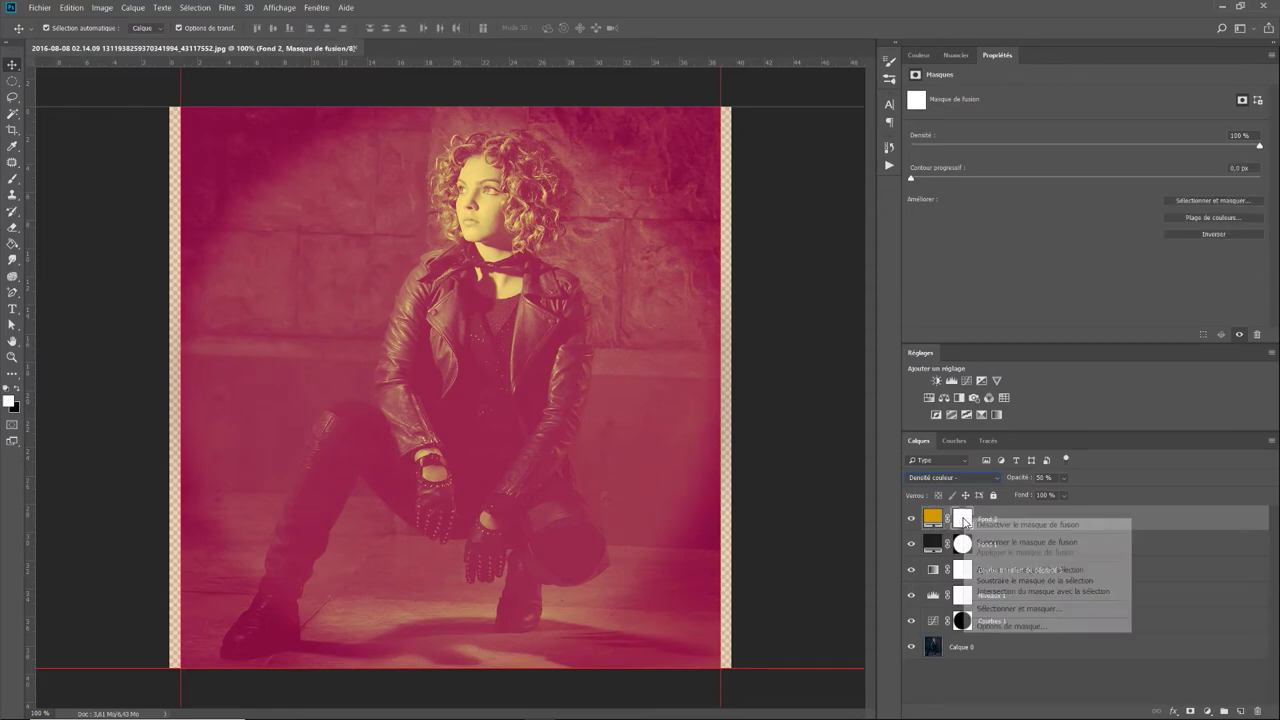
click(990, 542)
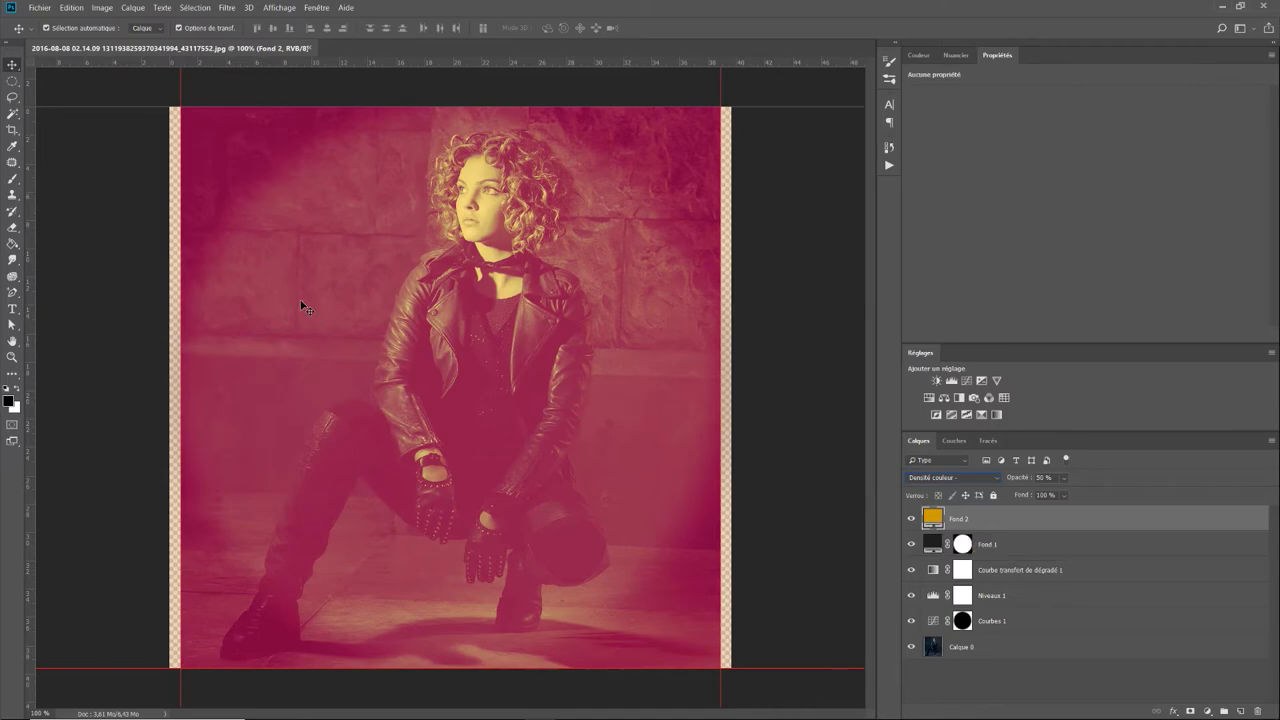
Step: Set the Elliptical Marquee feather to 50 px and draw a first circle over the portrait
drag(15, 88, 48, 92)
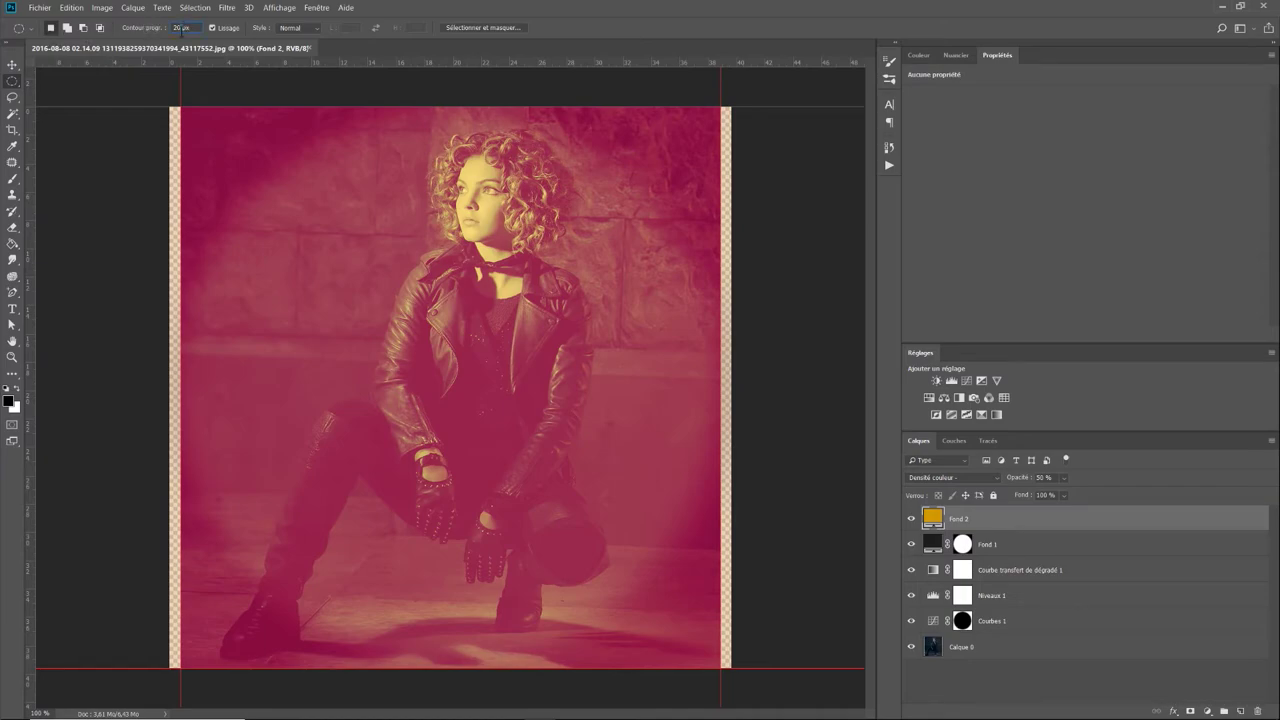
click(180, 28)
text(50px)
mouse_move(194, 128)
mouse_down()
mouse_move(293, 248)
mouse_move(751, 621)
mouse_move(814, 655)
mouse_up()
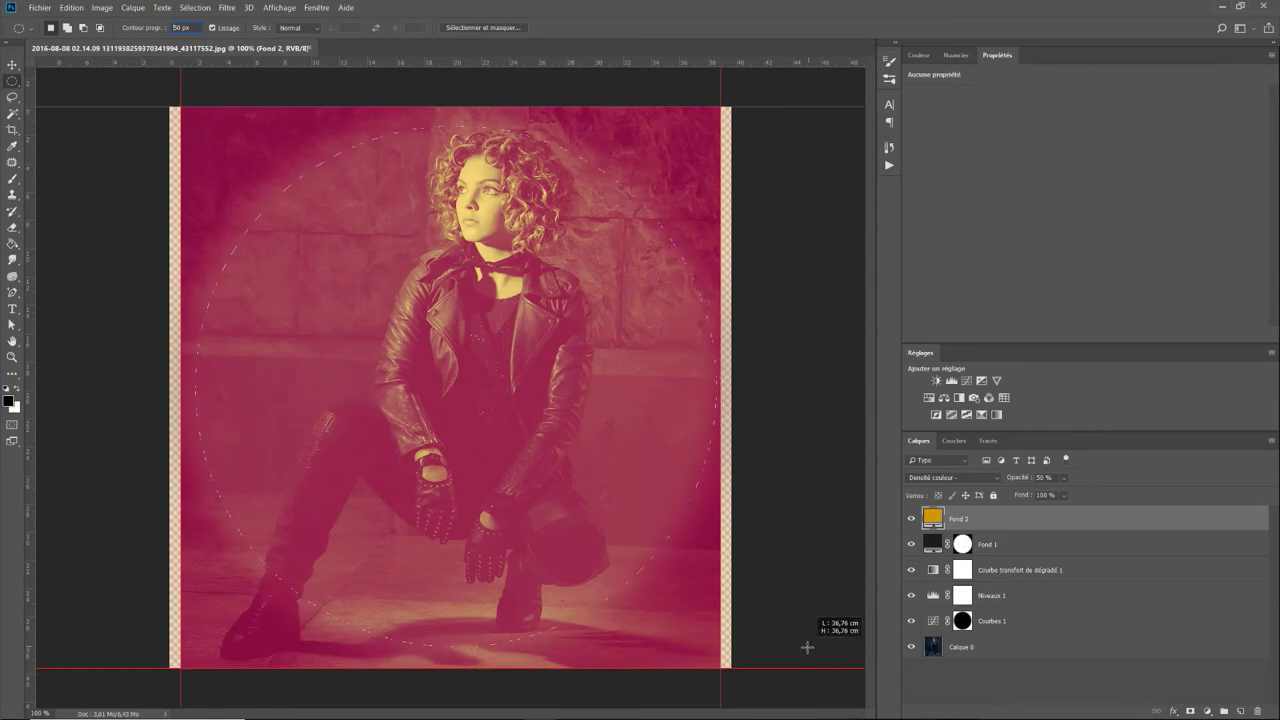
drag(814, 655, 787, 635)
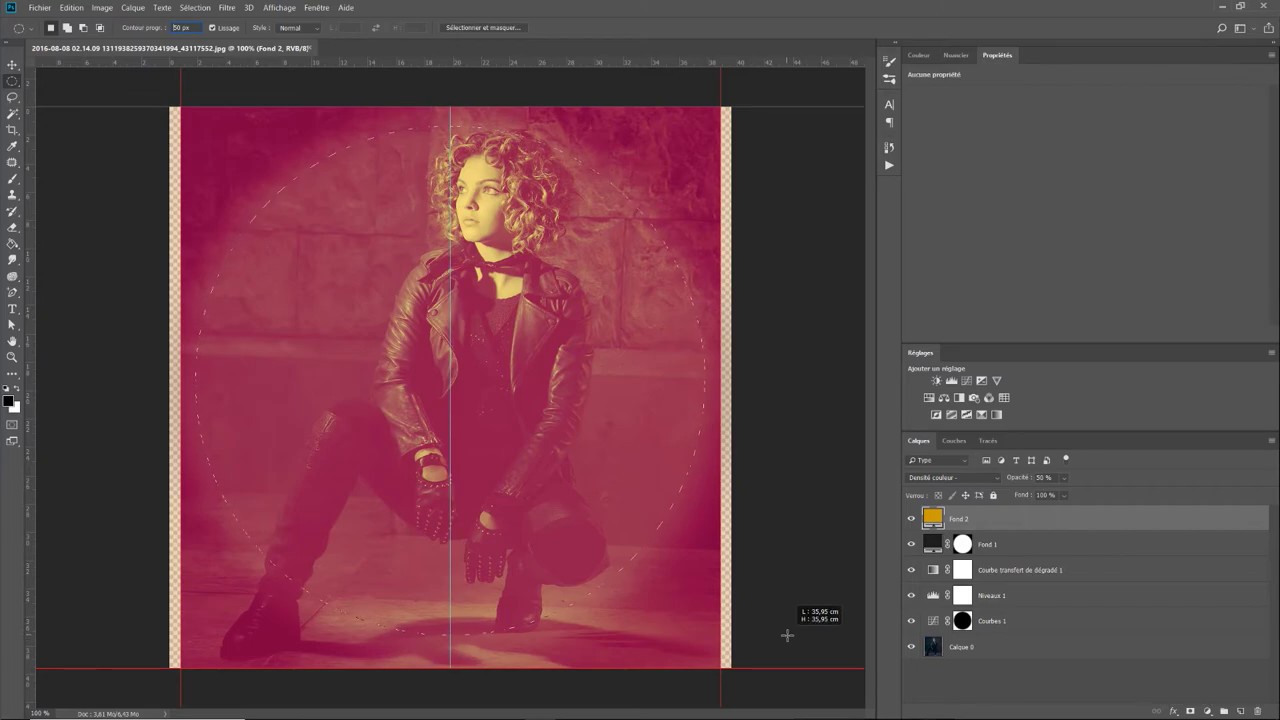
drag(787, 635, 787, 635)
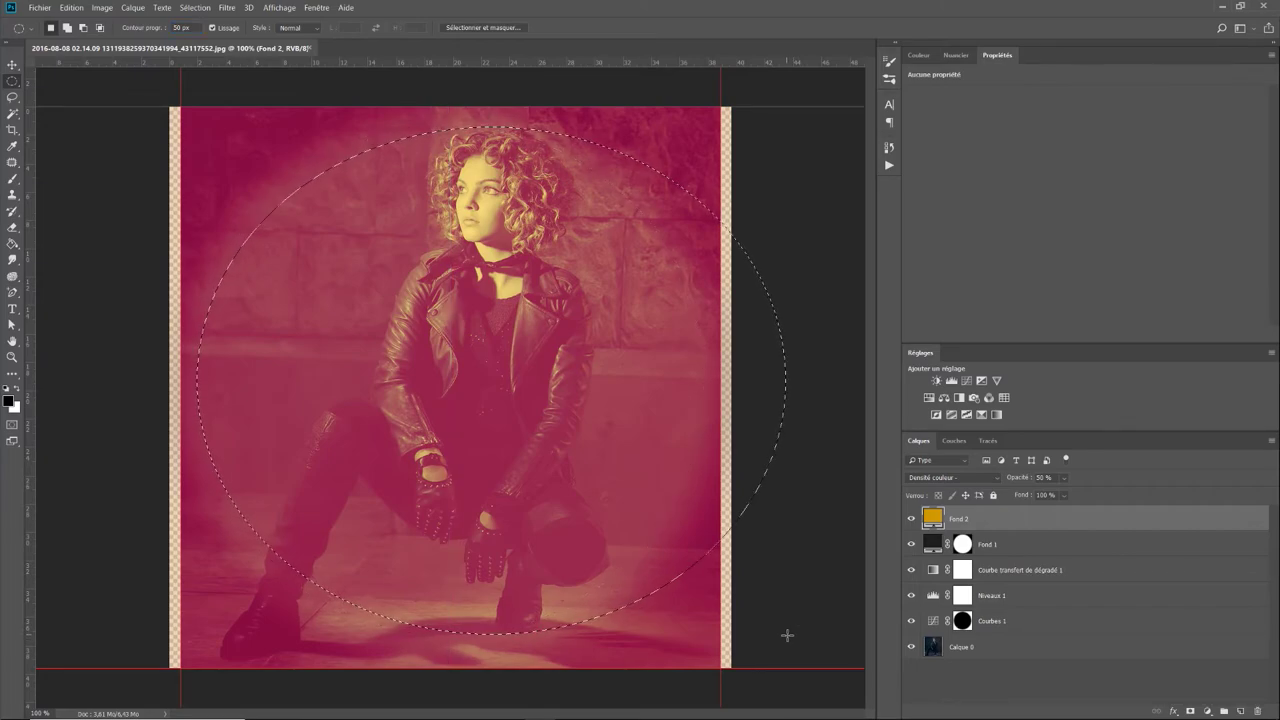
Step: Redraw the feathered circle centred on the woman, nudge it down, and target Calque 0
key(ctrl+d)
drag(195, 124, 706, 671)
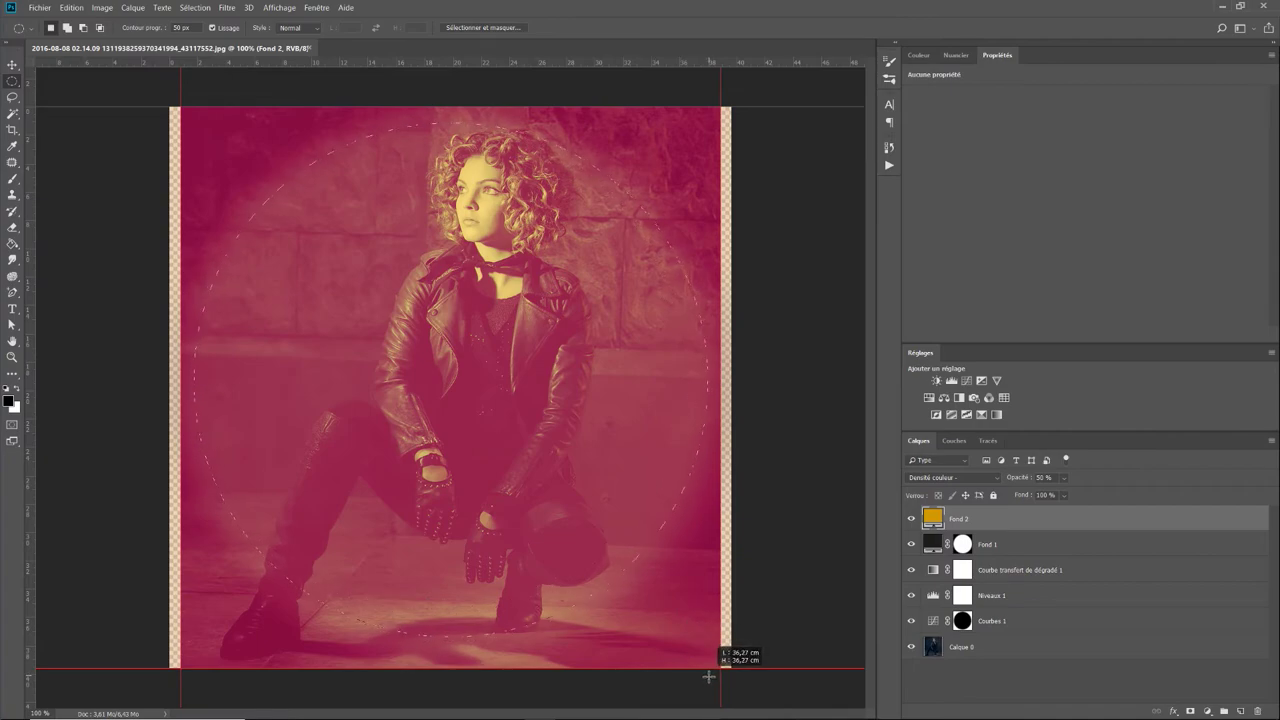
mouse_move(706, 671)
mouse_down()
mouse_move(720, 702)
mouse_move(706, 706)
mouse_up()
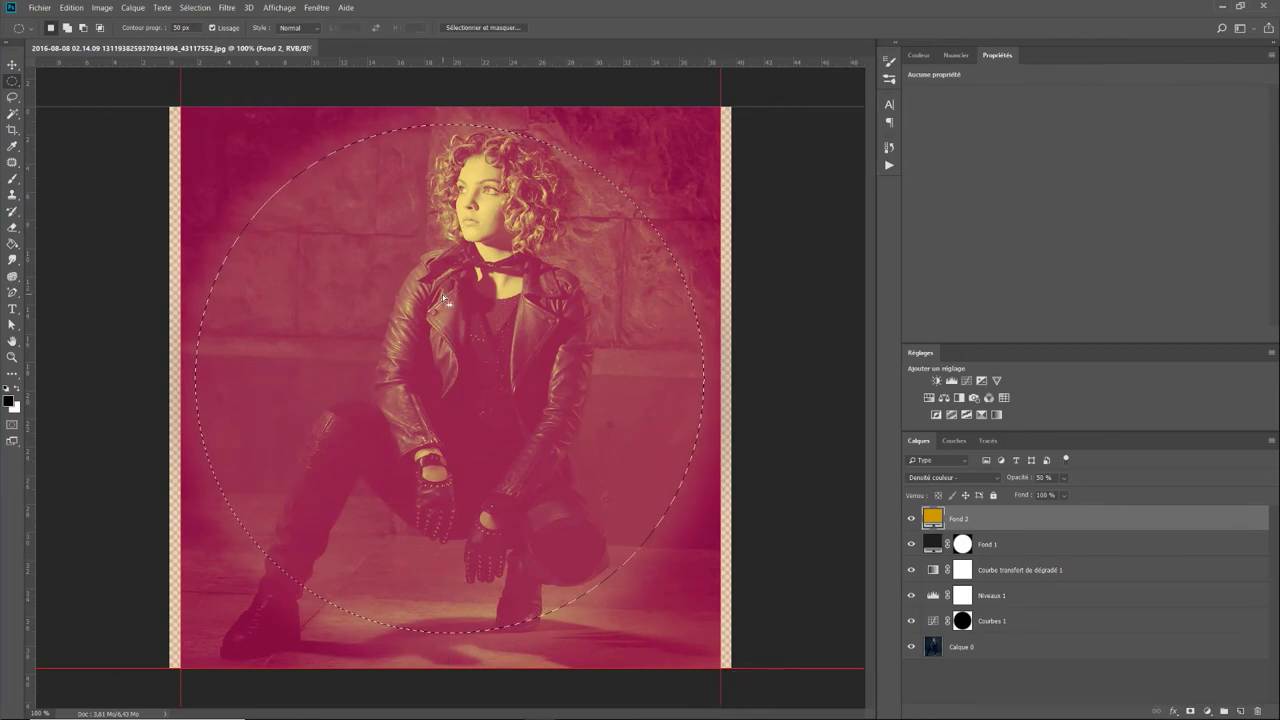
mouse_move(443, 296)
mouse_down()
mouse_move(449, 338)
mouse_move(440, 306)
mouse_up()
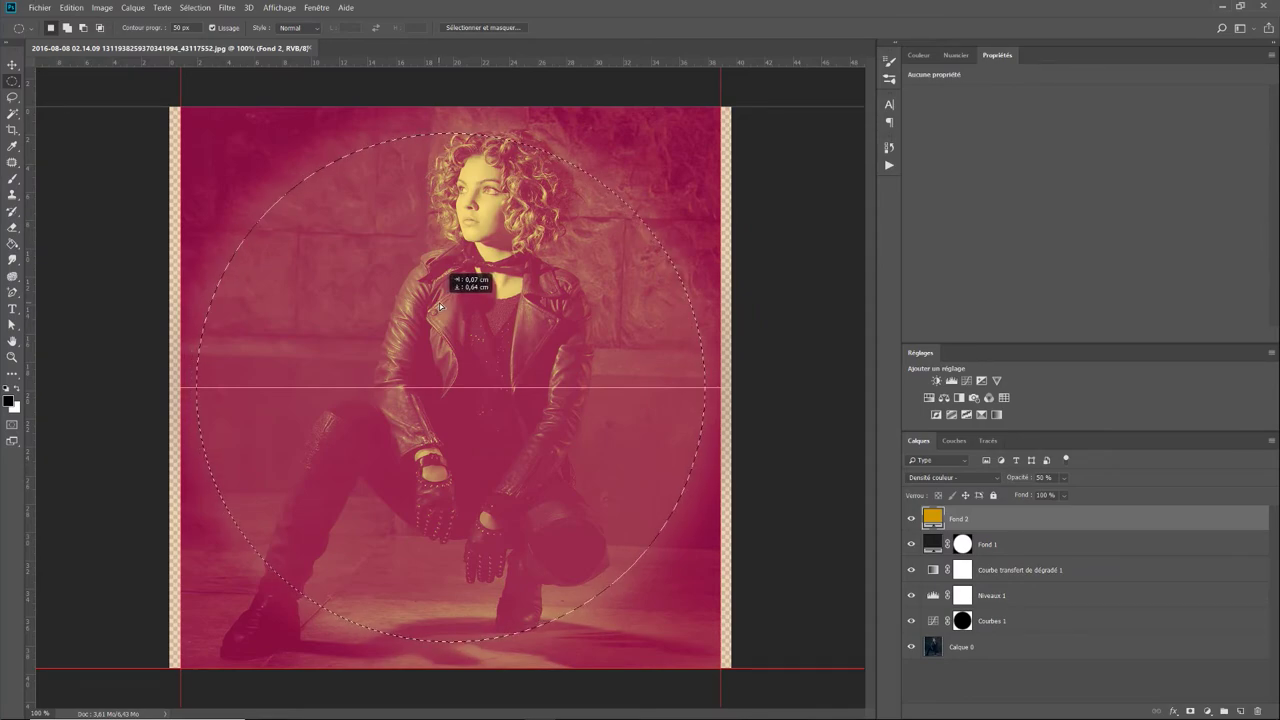
drag(440, 306, 440, 306)
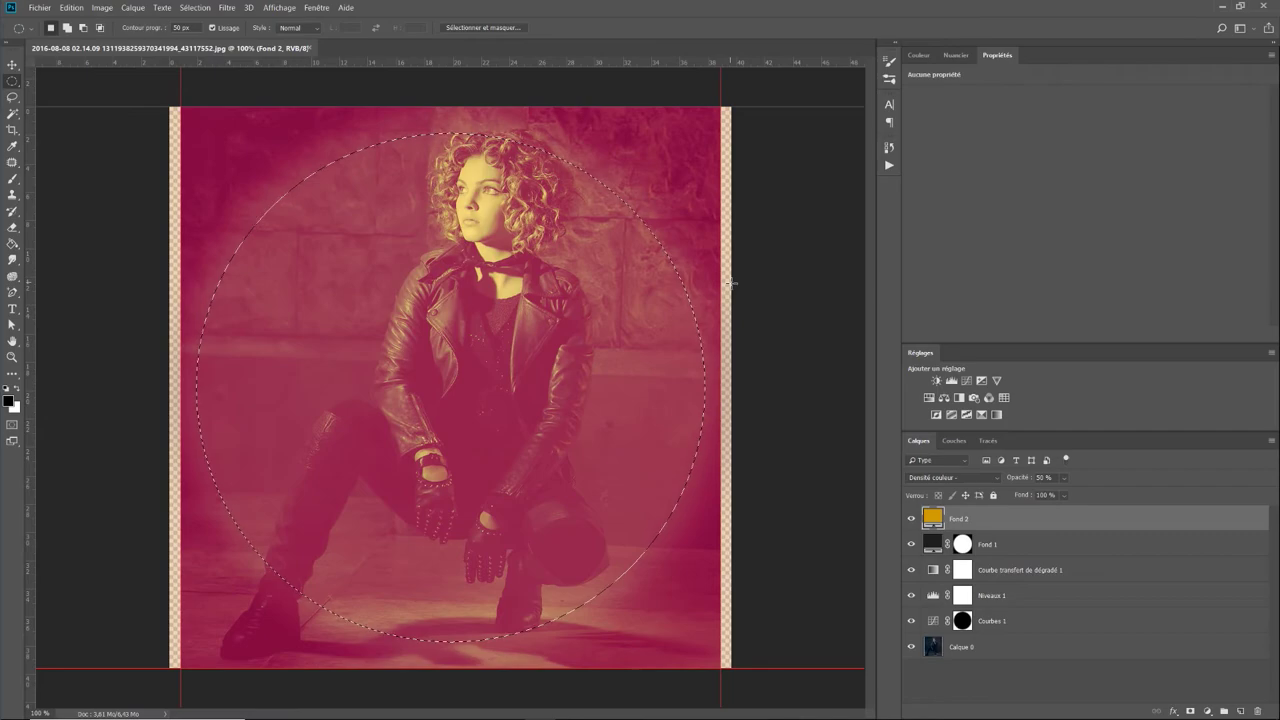
click(1018, 649)
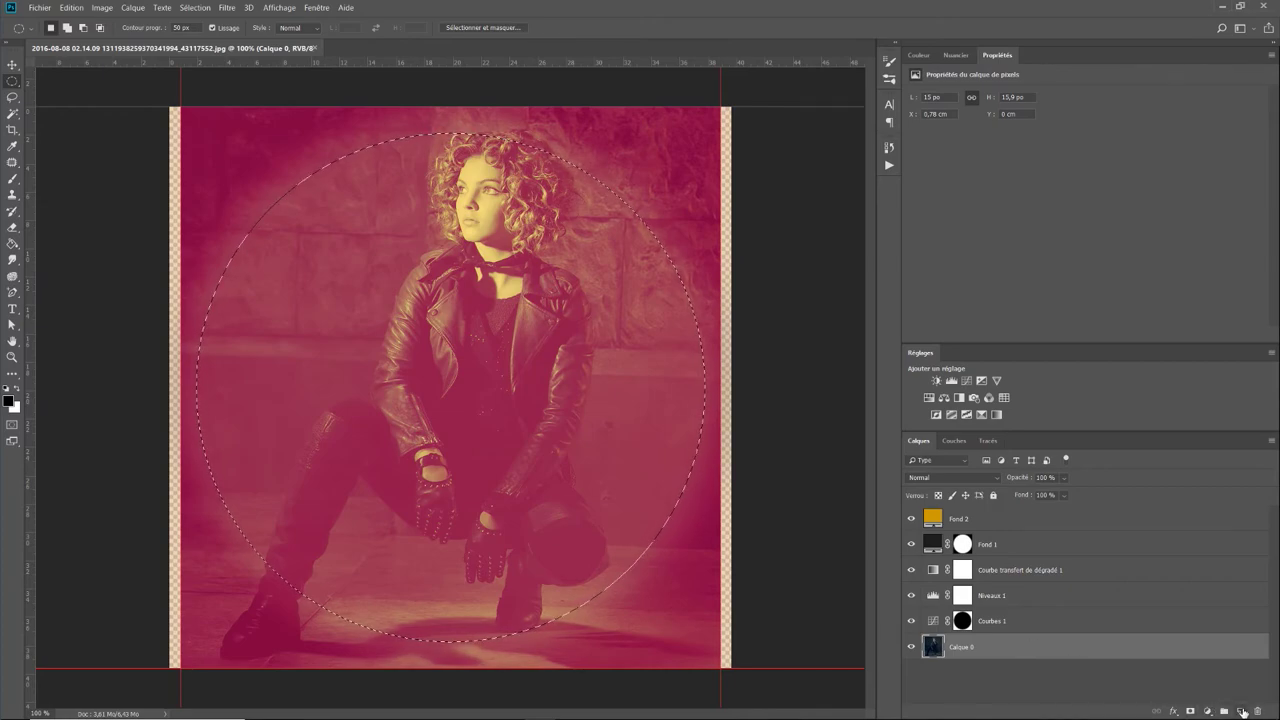
Step: Add Calque 1 above Calque 0 and fill the feathered circle with black
click(1241, 710)
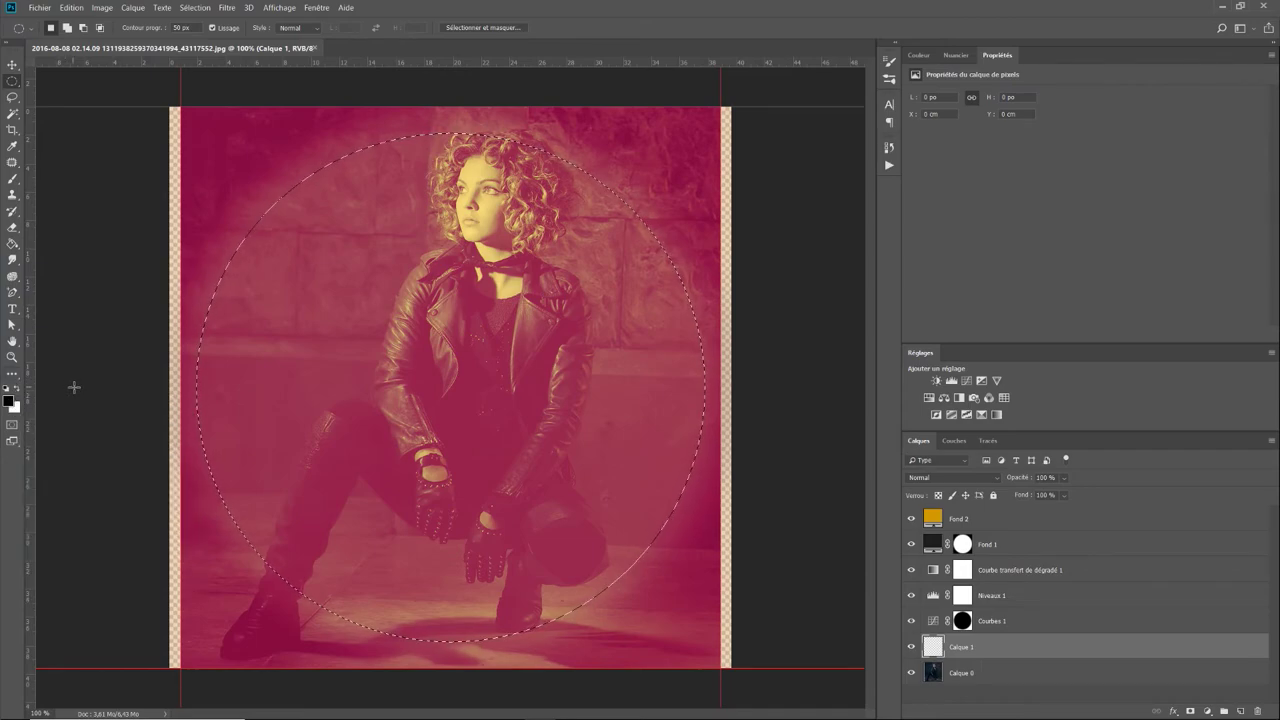
key(x)
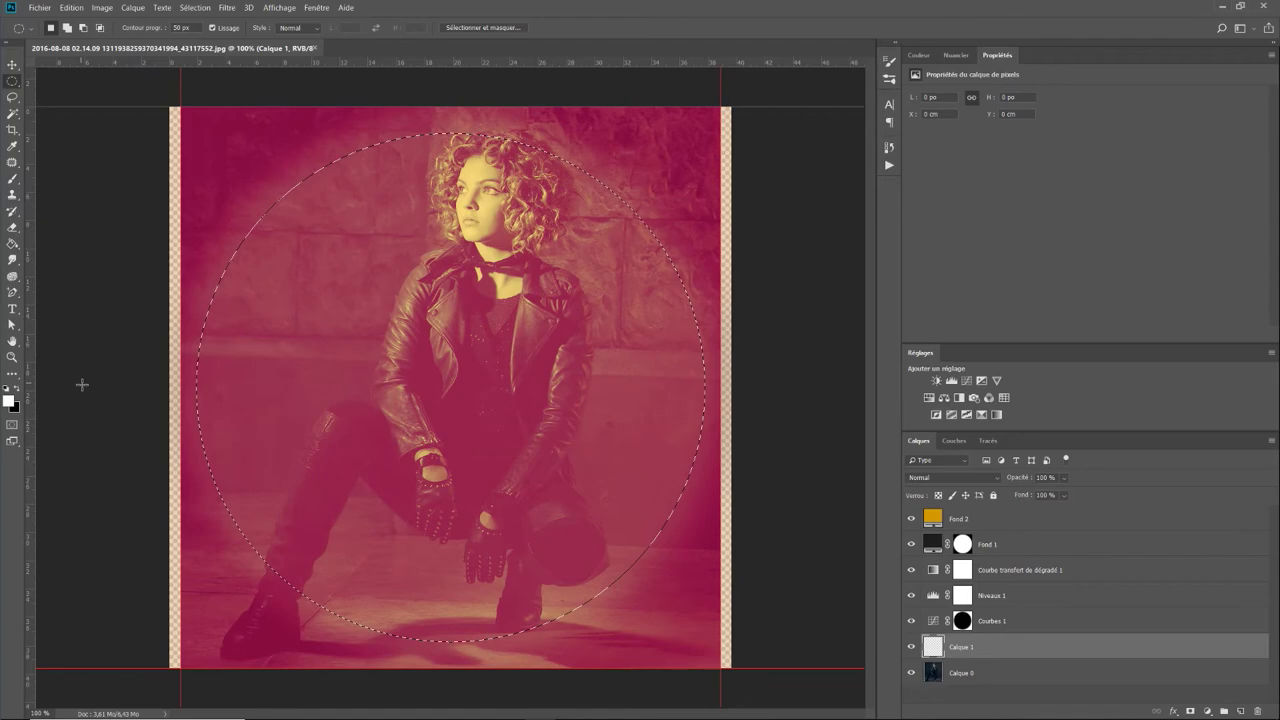
key(x)
key(x)
key(x)
key(alt+BackSpace)
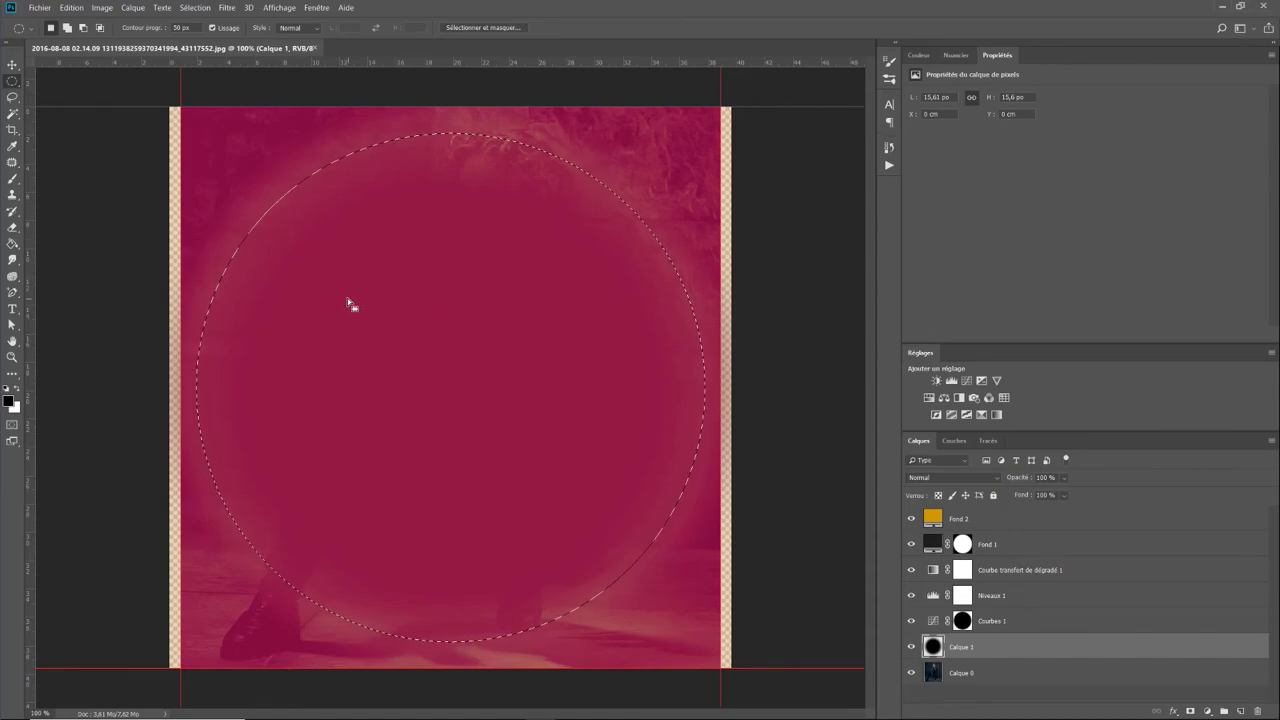
Step: Convert Calque 1 into a smart object and apply the Fibres render filter
right_click(960, 648)
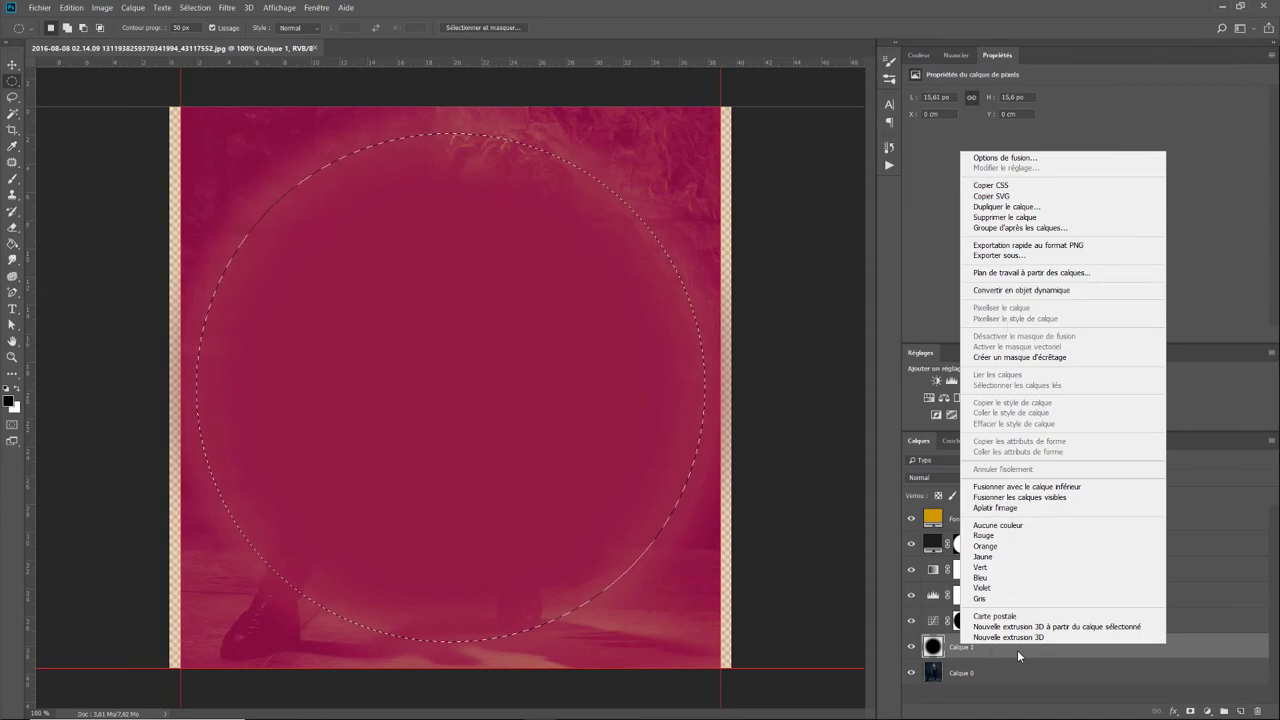
click(1084, 650)
right_click(1084, 650)
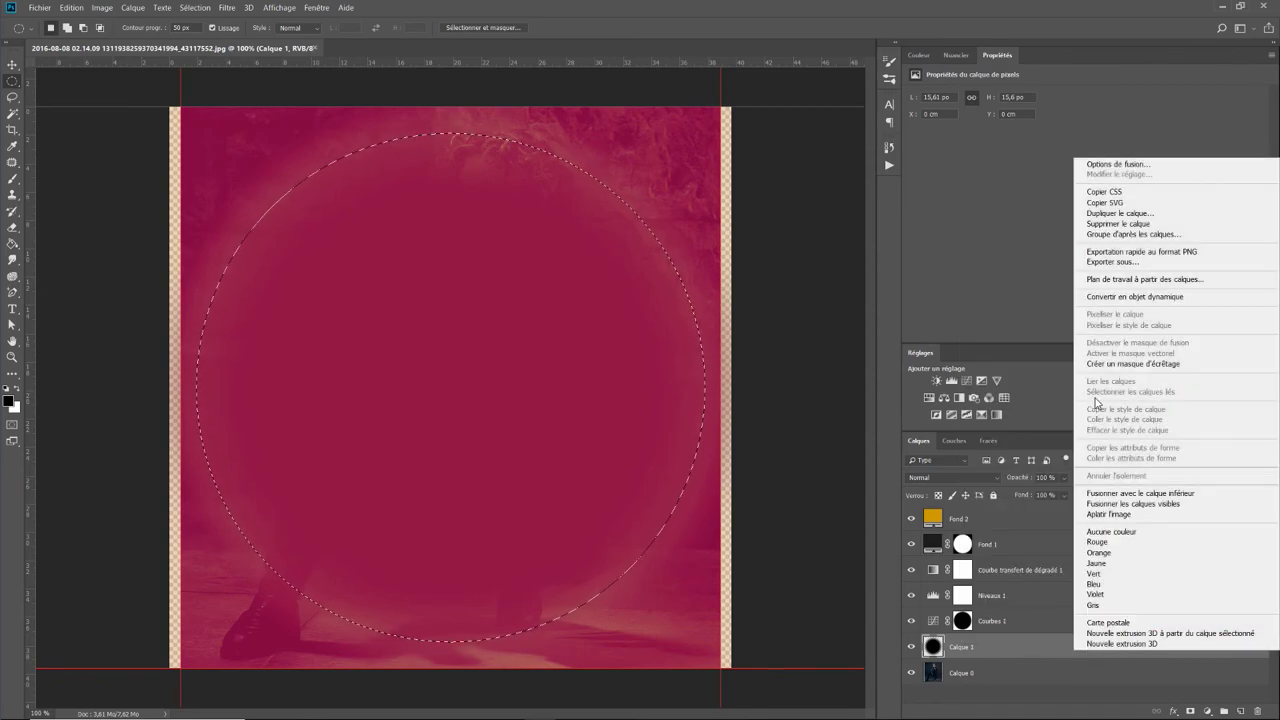
click(1101, 296)
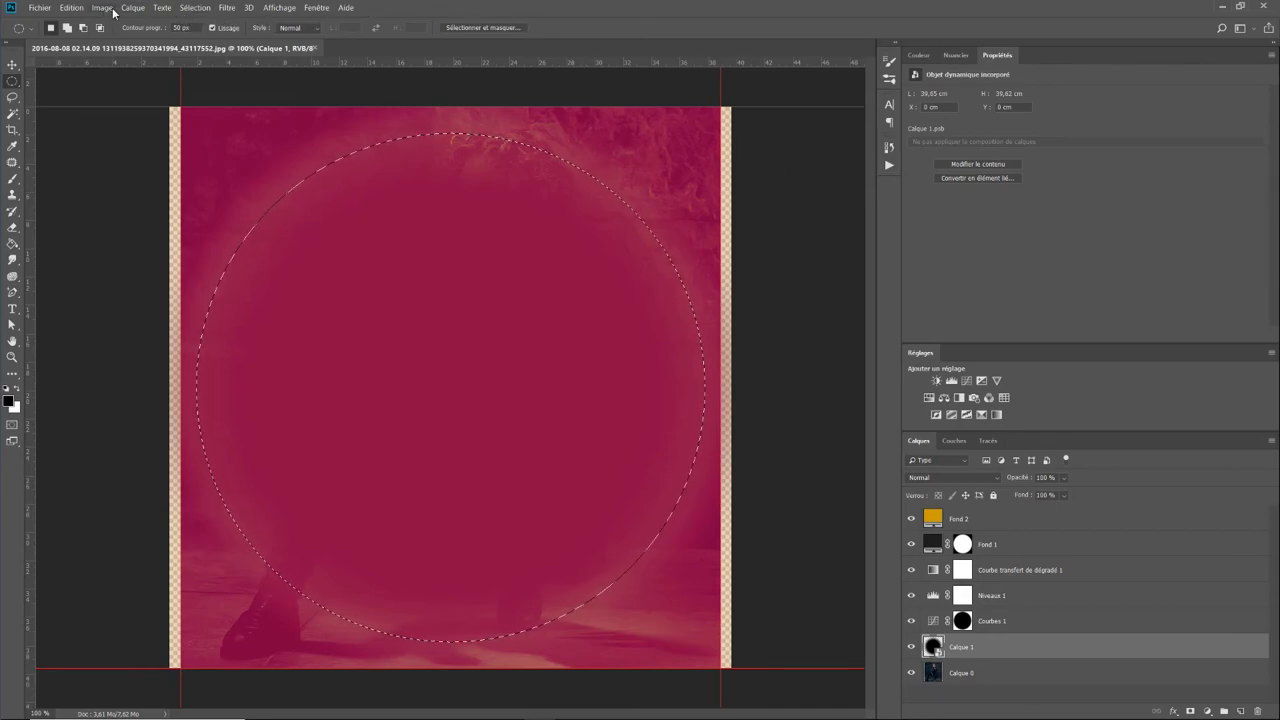
click(227, 7)
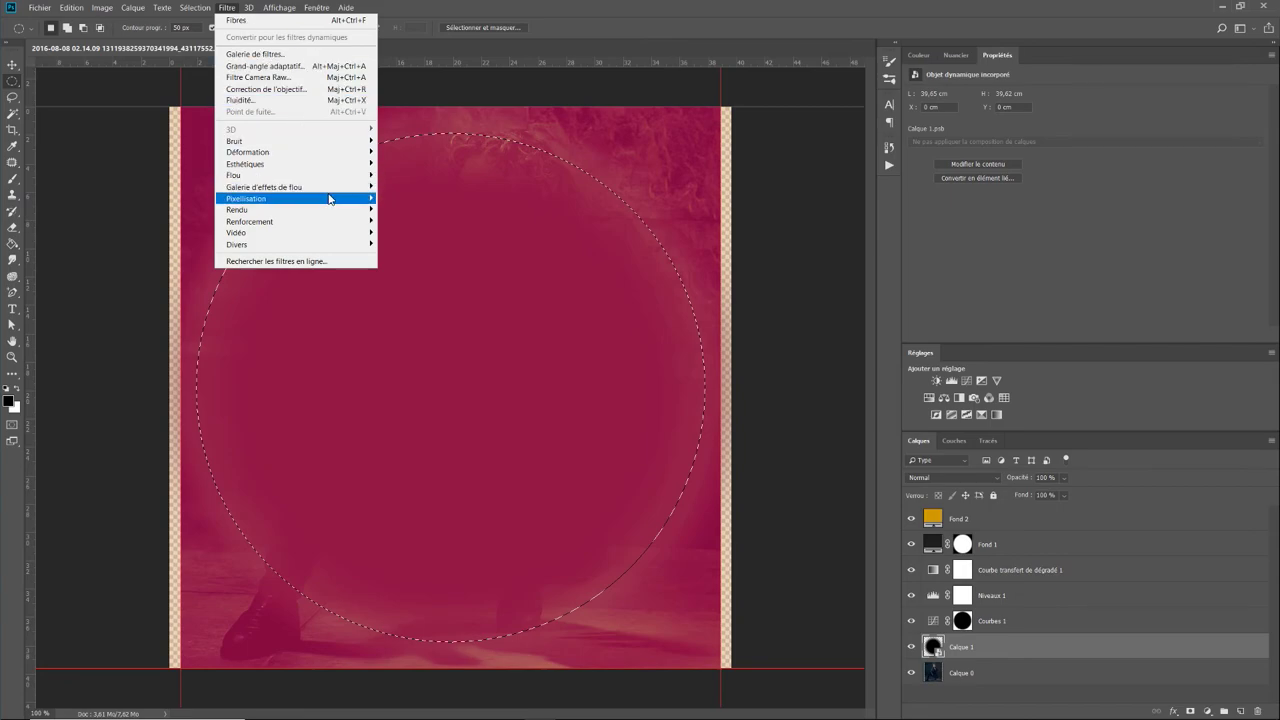
mouse_move(237, 209)
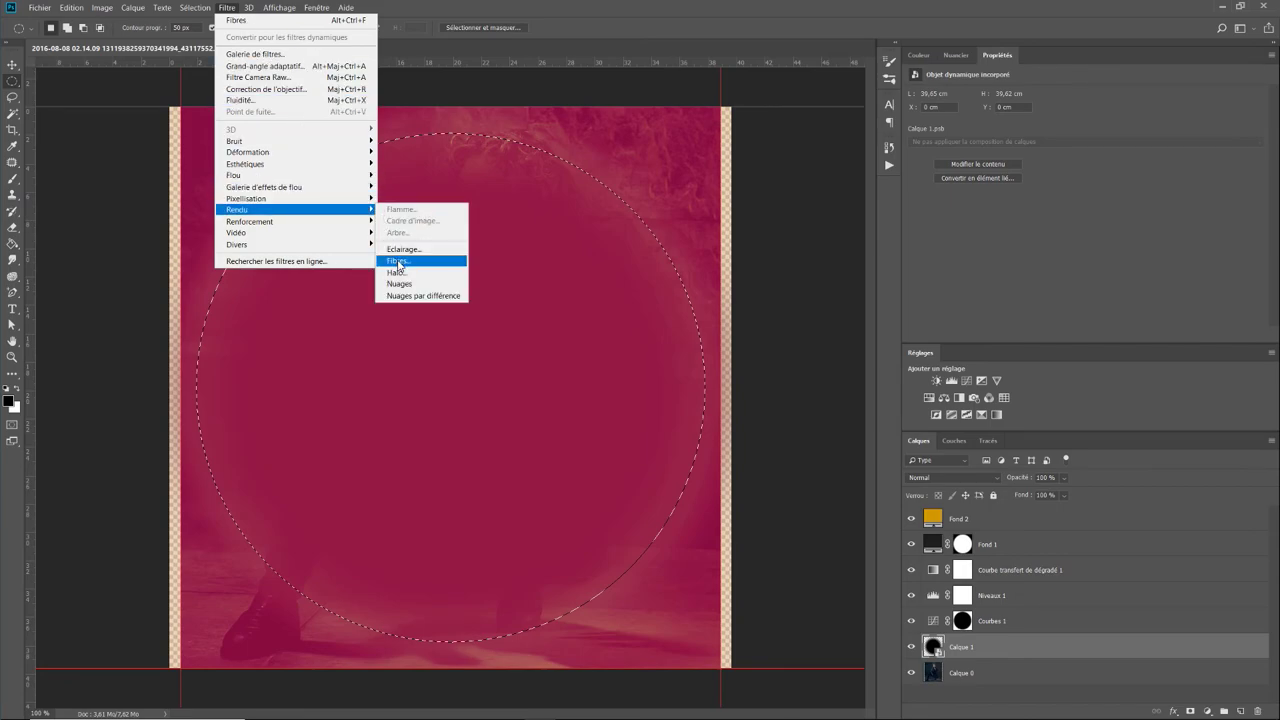
click(398, 262)
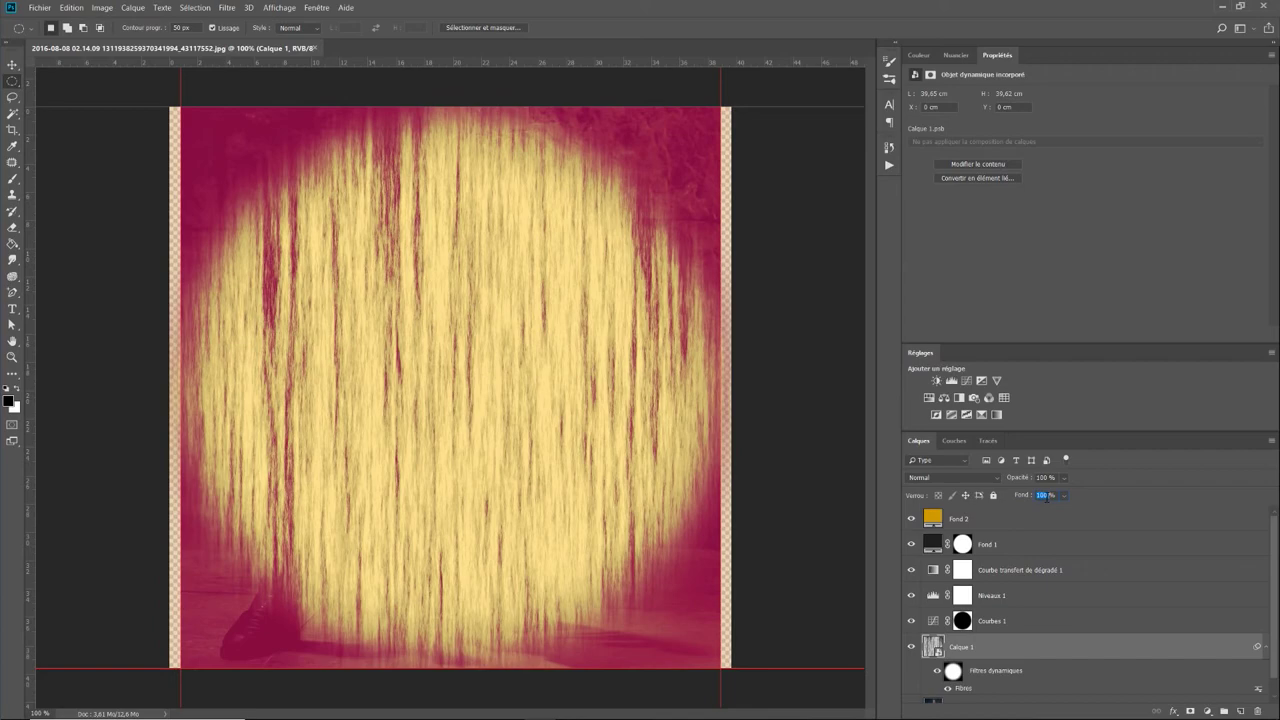
Step: Set Calque 1 to 25% fill, 25% opacity and Superposition blend mode
text(25)
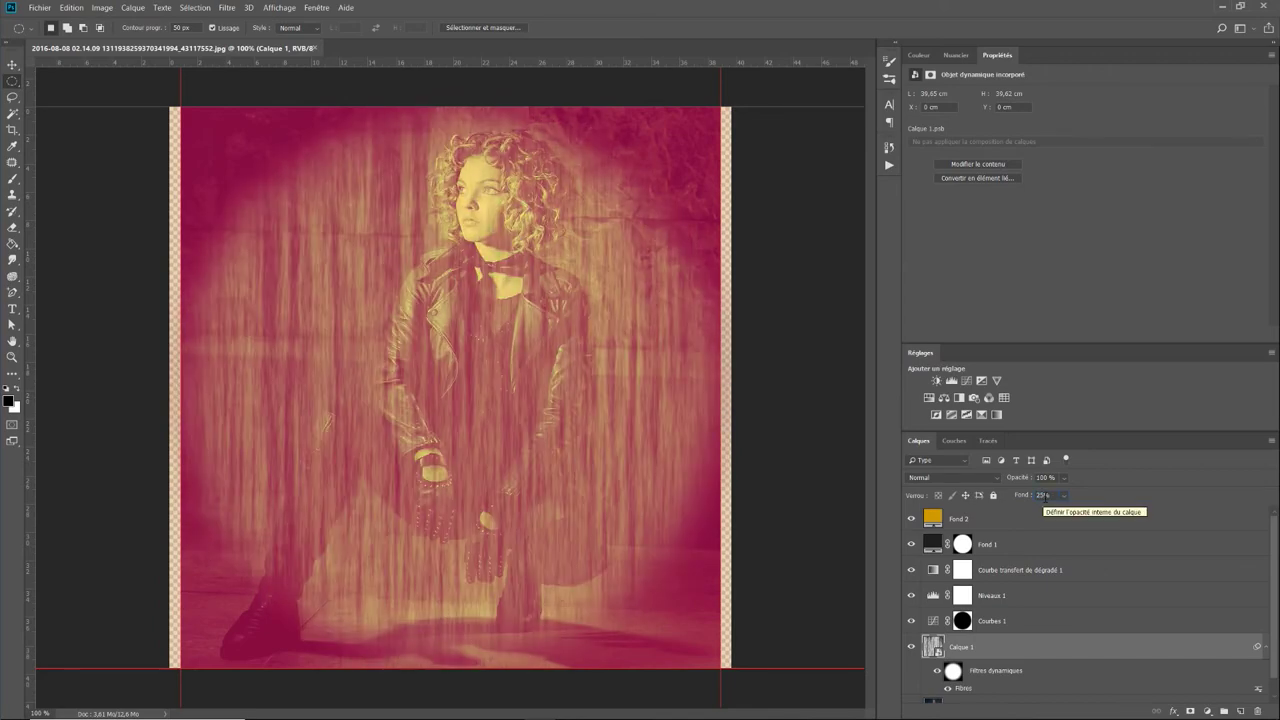
click(1046, 478)
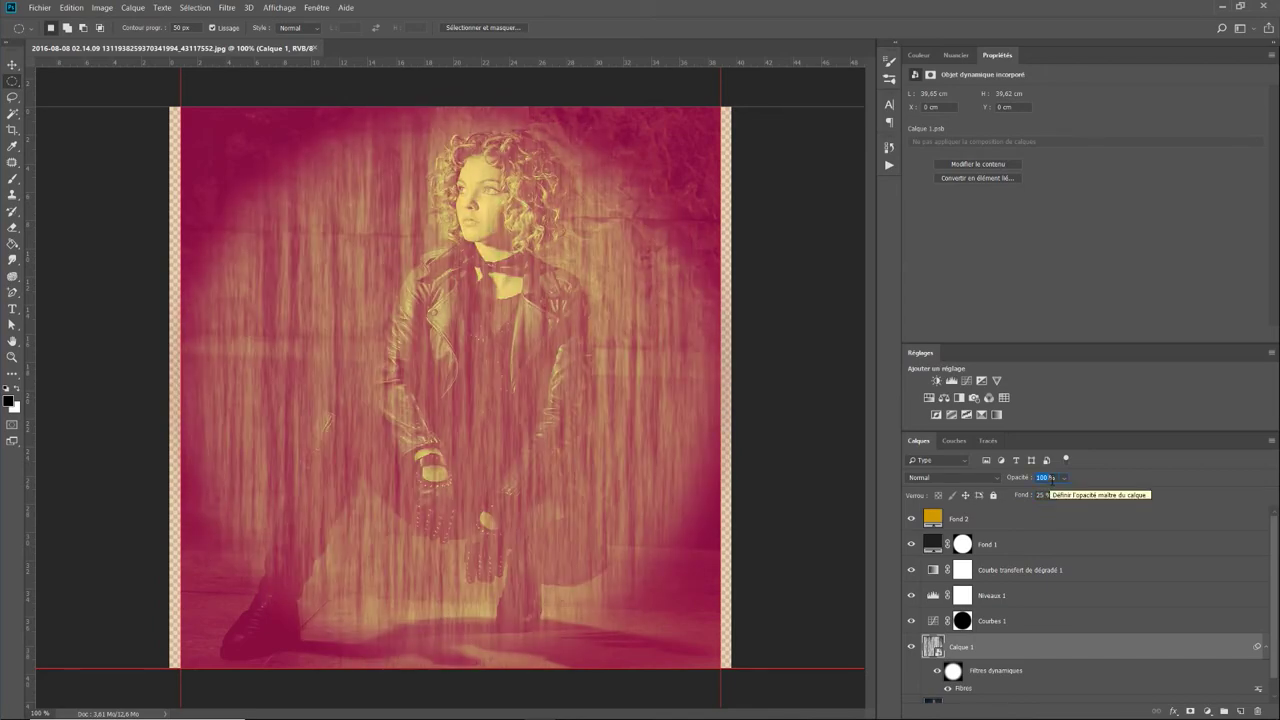
text(25)
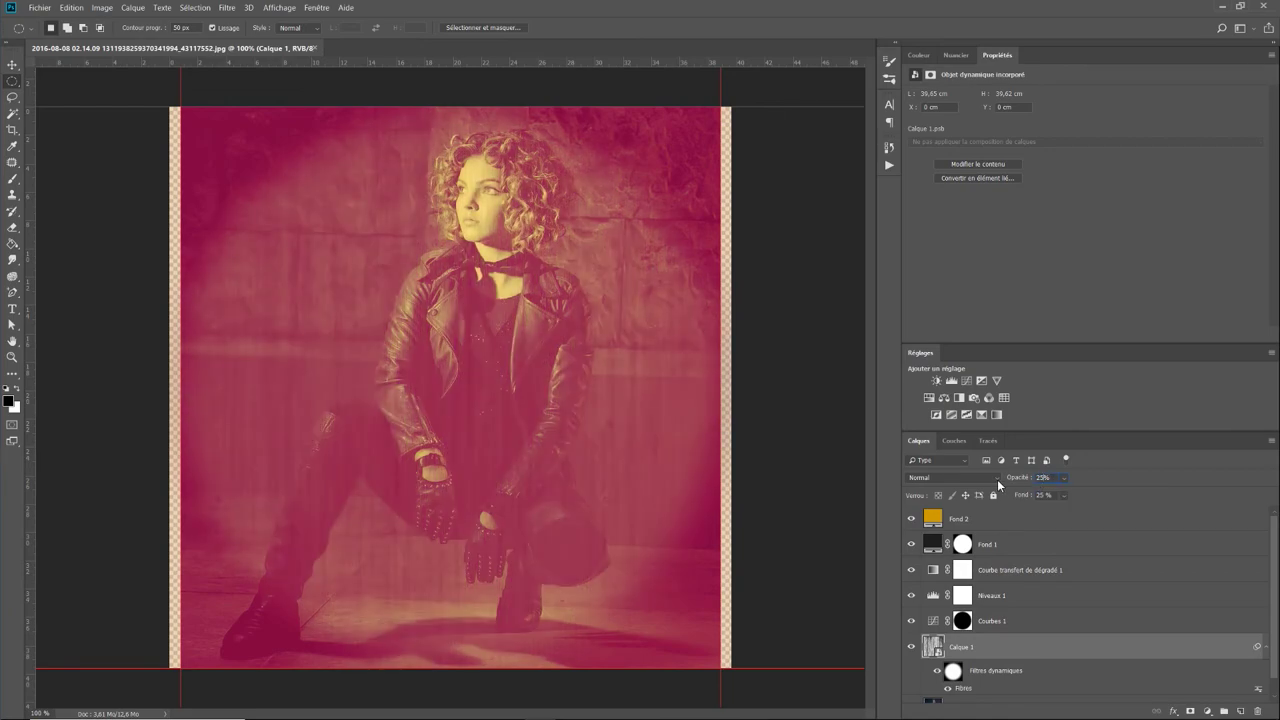
click(997, 479)
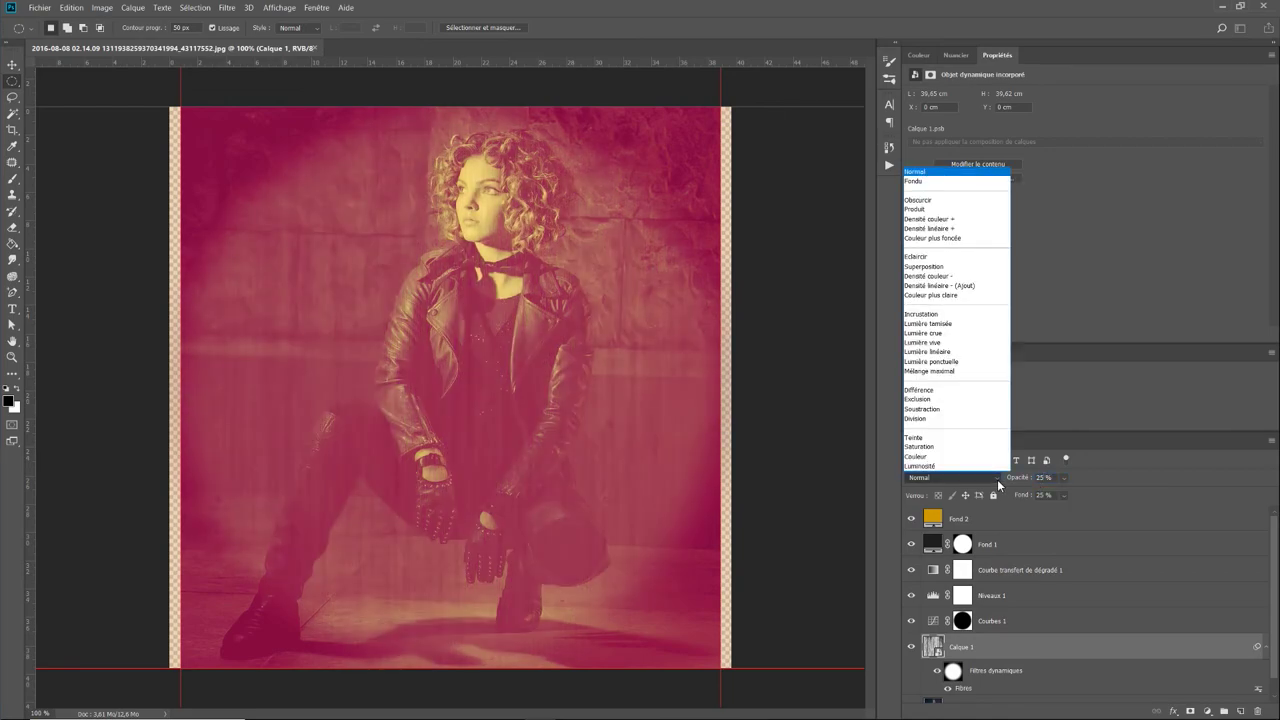
click(965, 267)
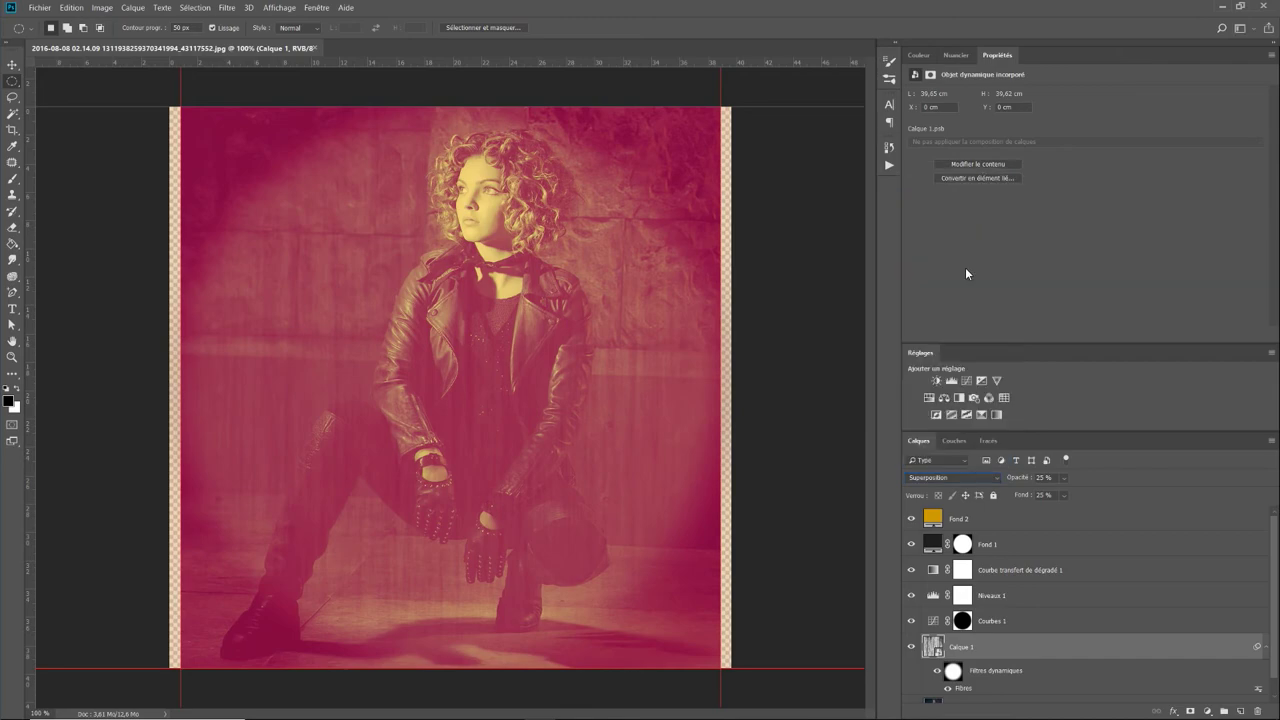
Step: Toggle the fibres layer to compare, then collapse its smart filter list
click(911, 647)
click(911, 647)
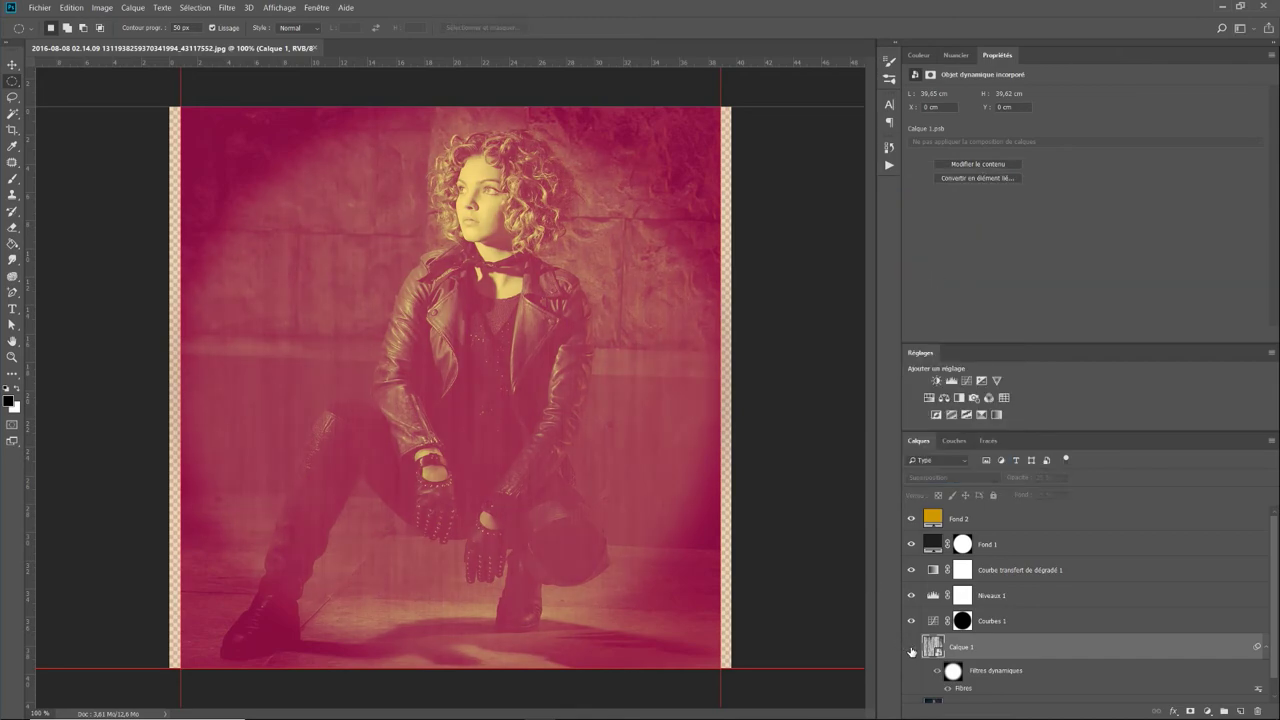
click(911, 647)
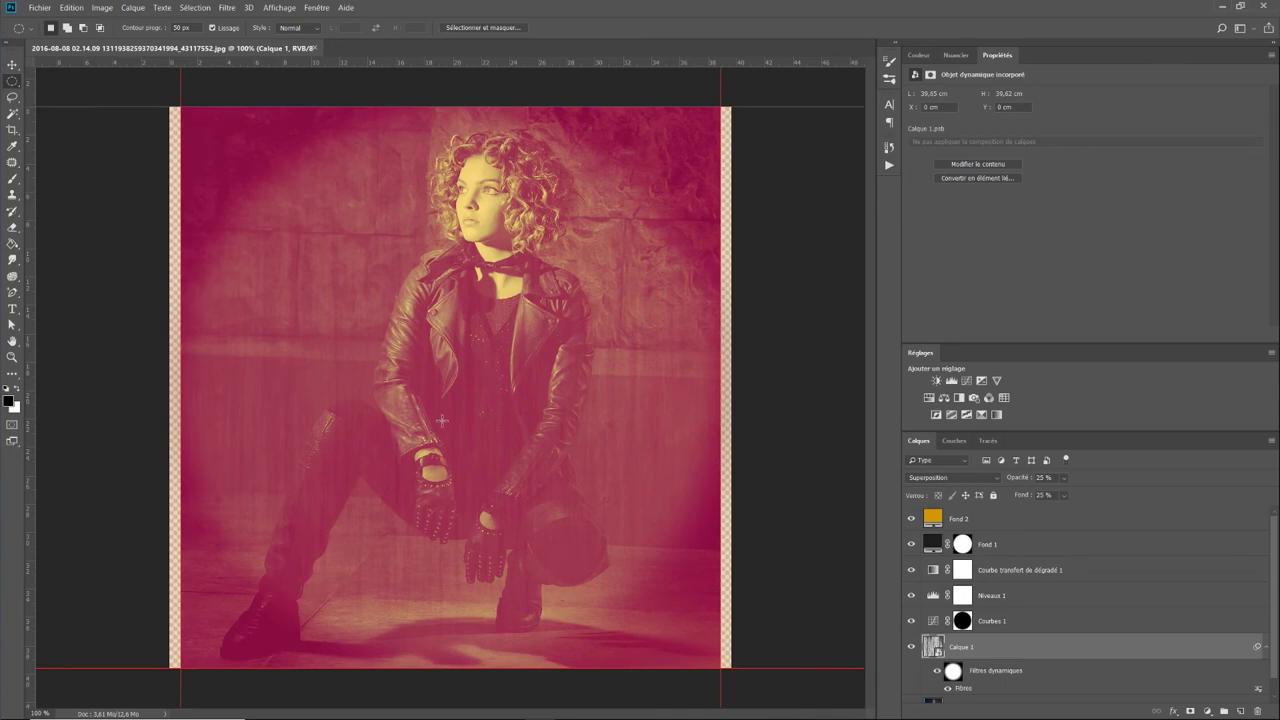
click(1266, 647)
Step: Group Calque 1 through Fond 2 and name the group 'effet toaster instagram'
click(990, 518)
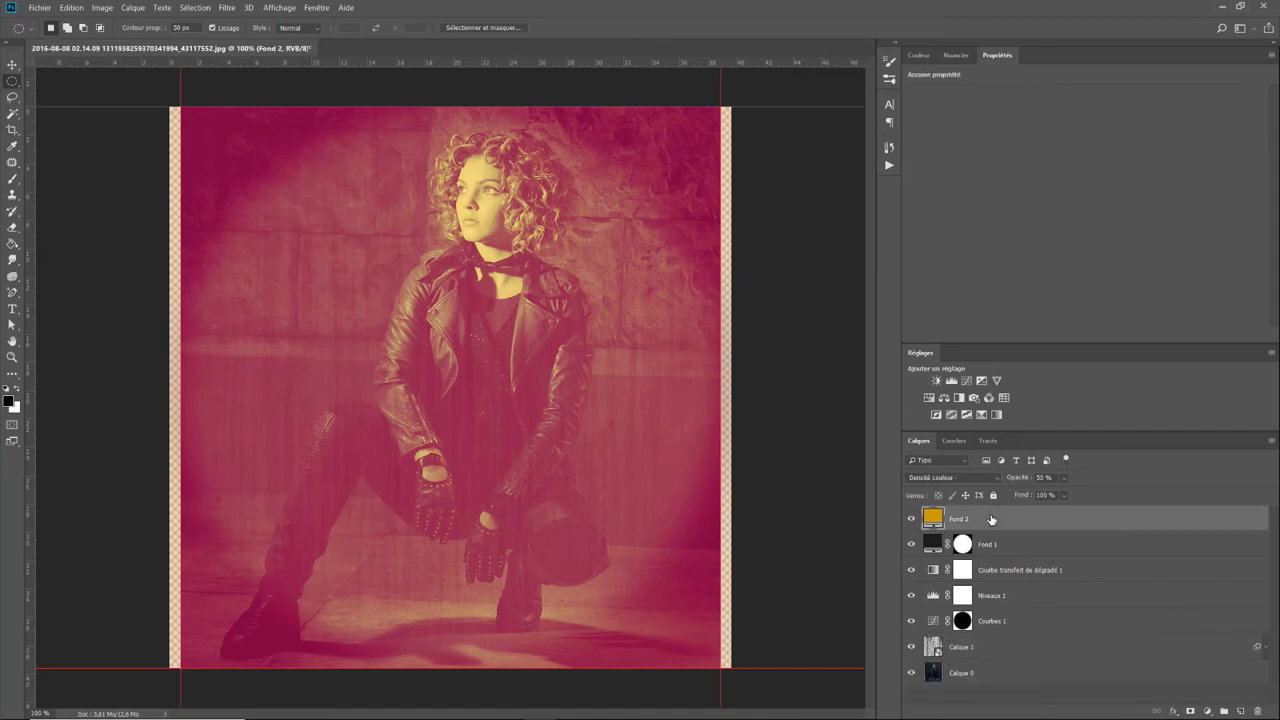
click(1025, 650)
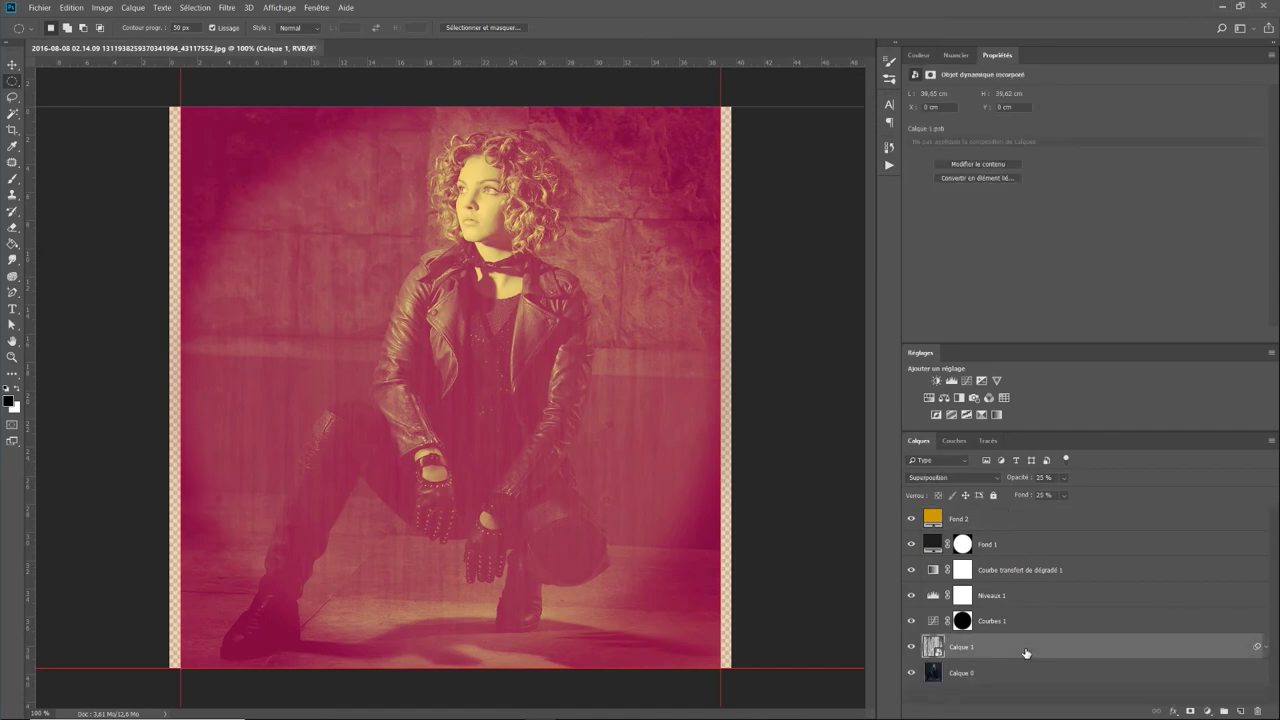
shift+click(1023, 526)
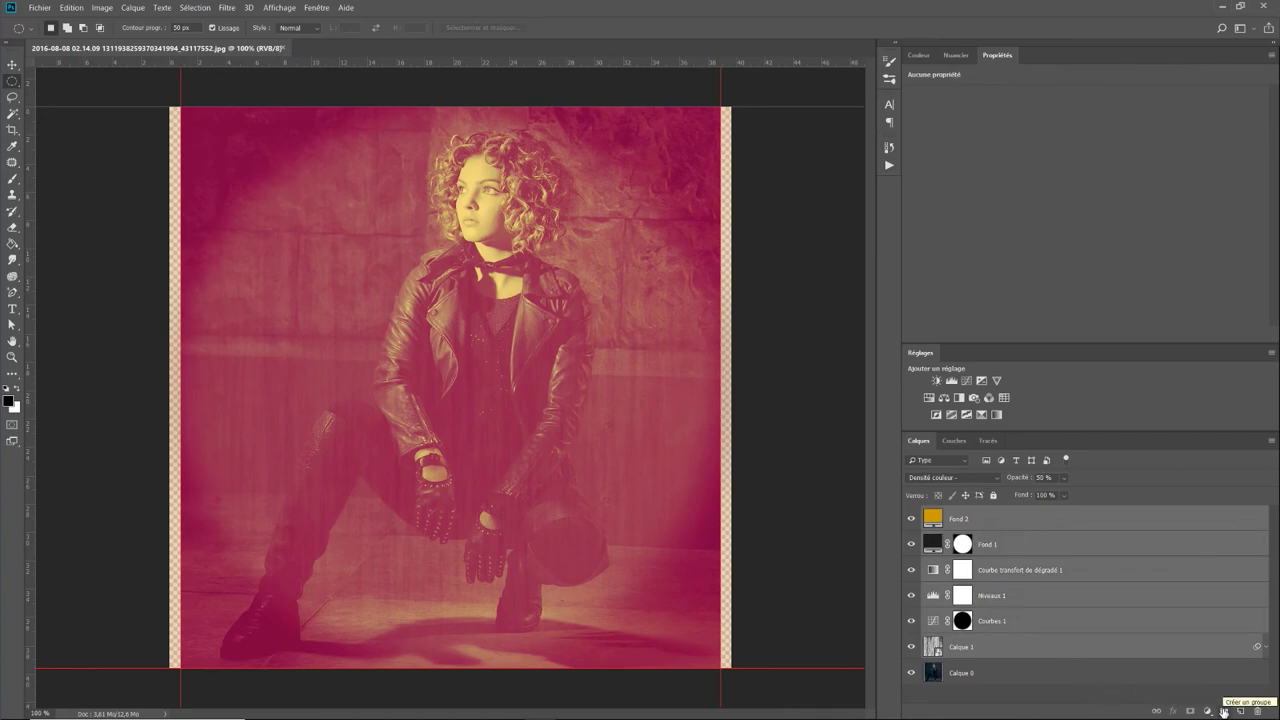
click(1224, 711)
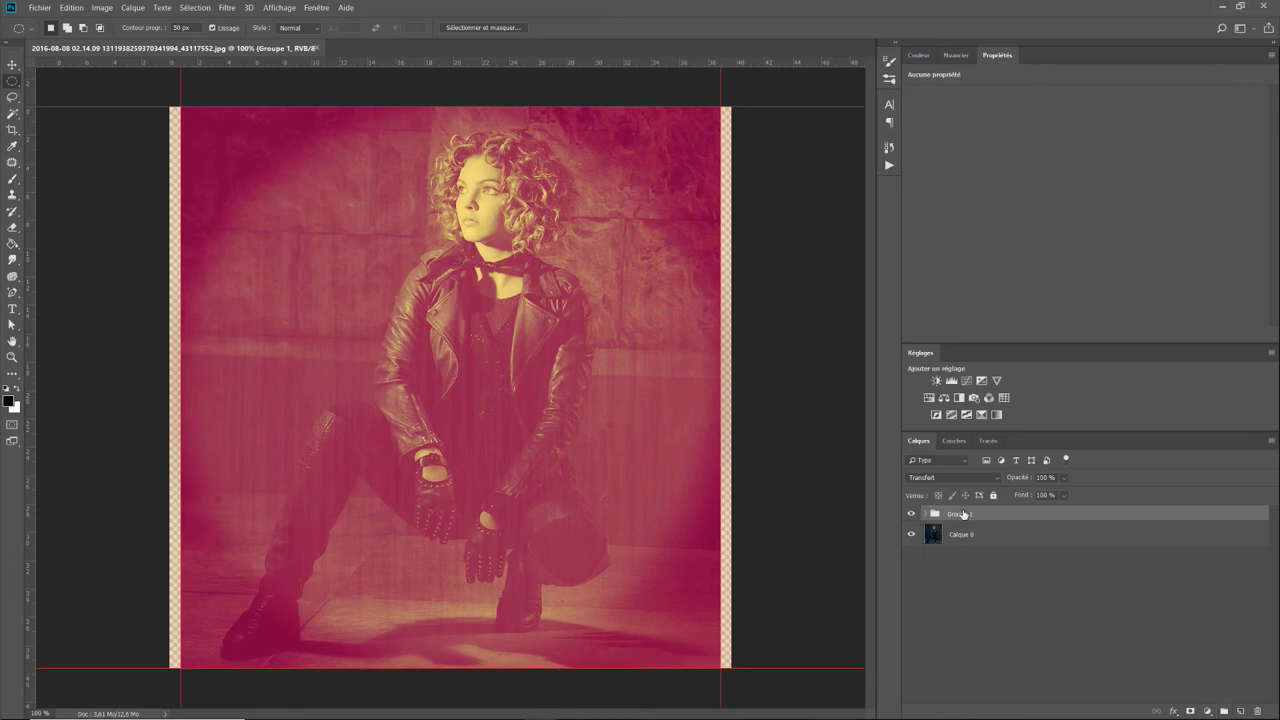
double_click(963, 514)
text(effe)
text(t poster)
text( instagr)
text(am)
key(Return)
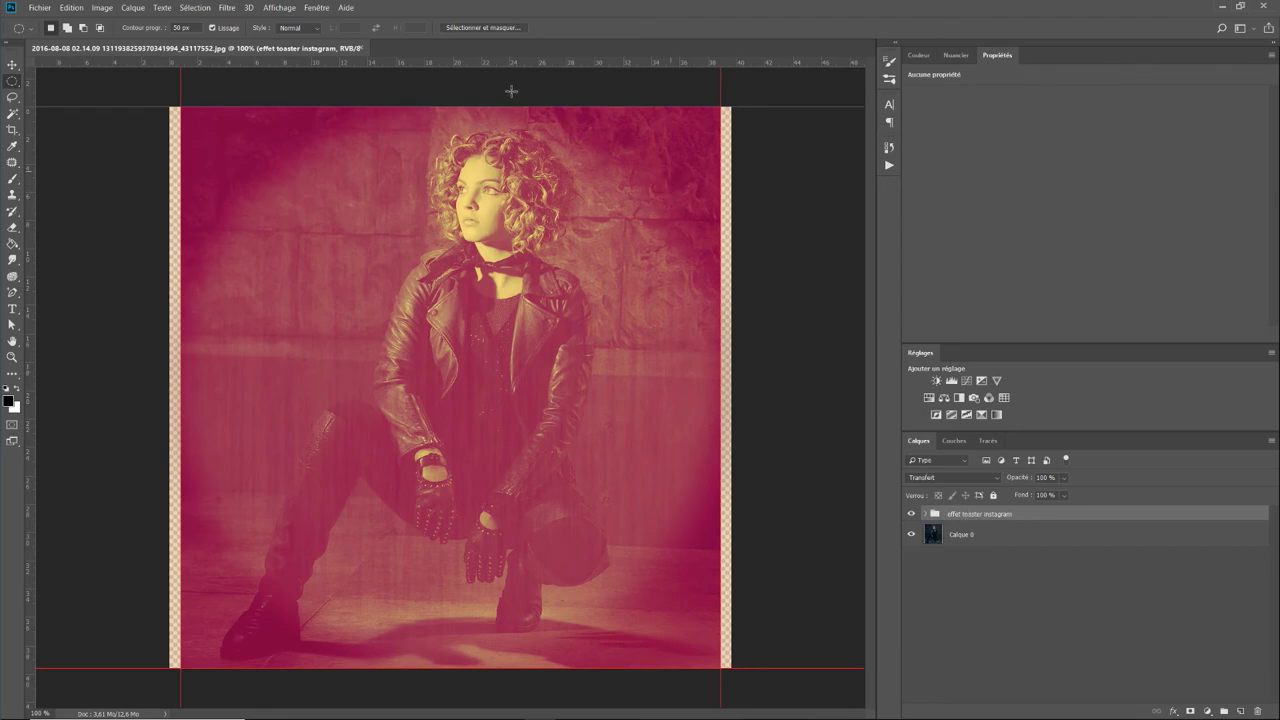
Step: Open the hallway JPG from 2016 > 2016-07-23 and switch between both document tabs
click(44, 9)
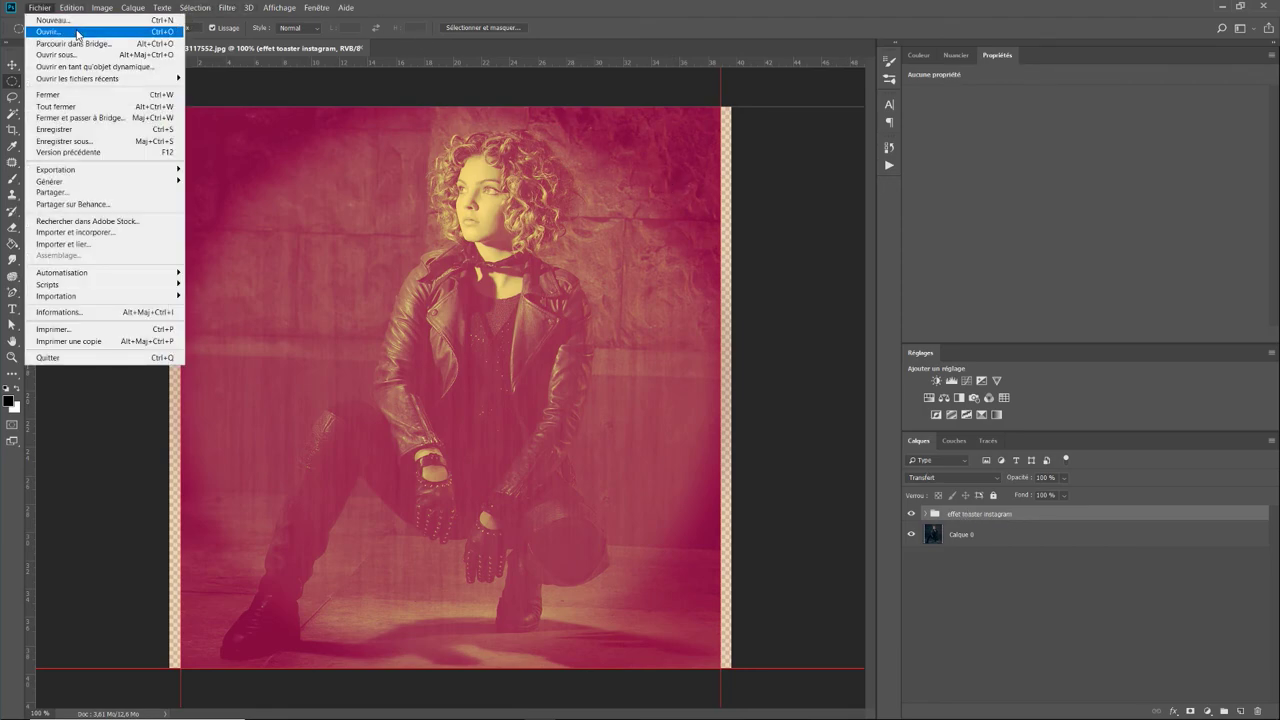
click(78, 33)
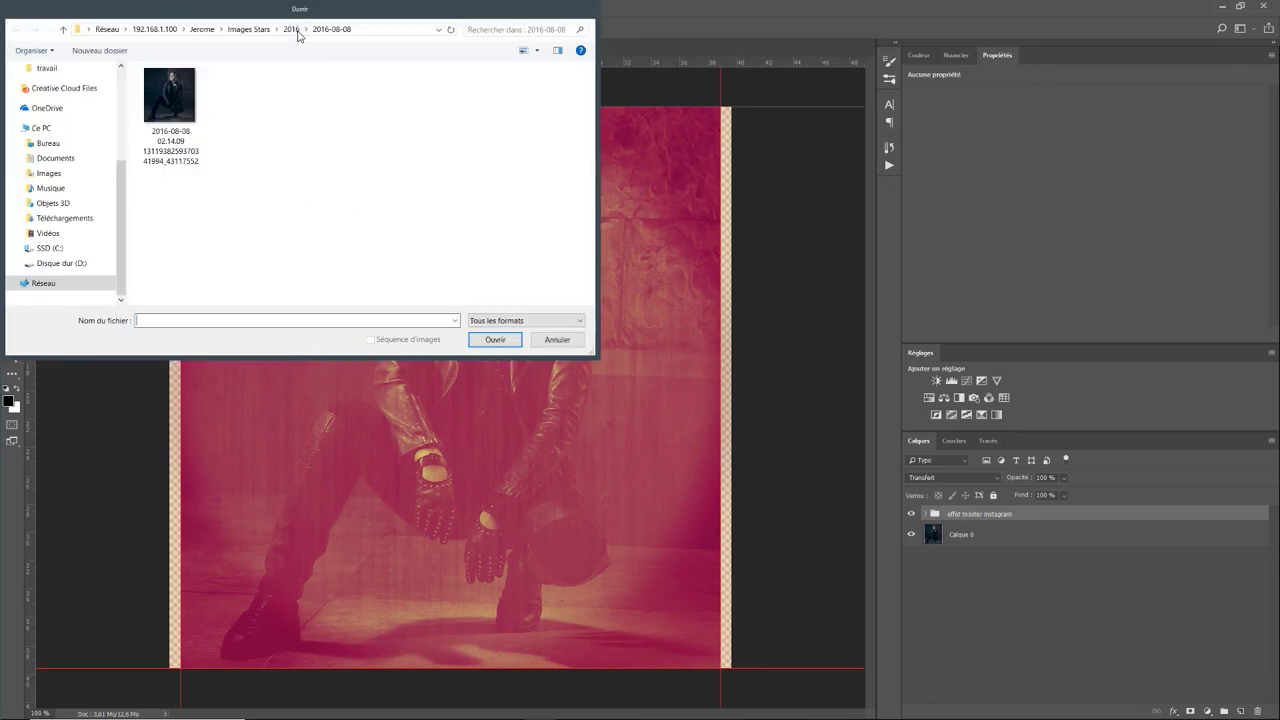
click(291, 29)
double_click(205, 258)
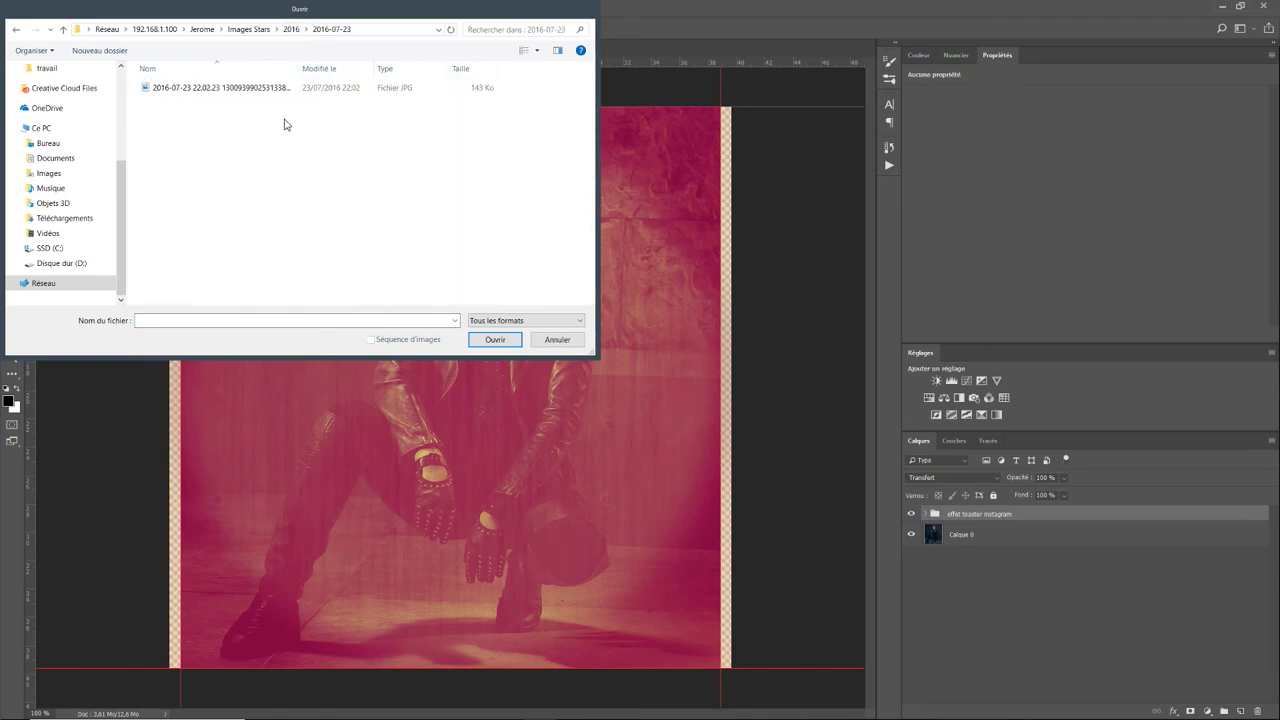
click(527, 51)
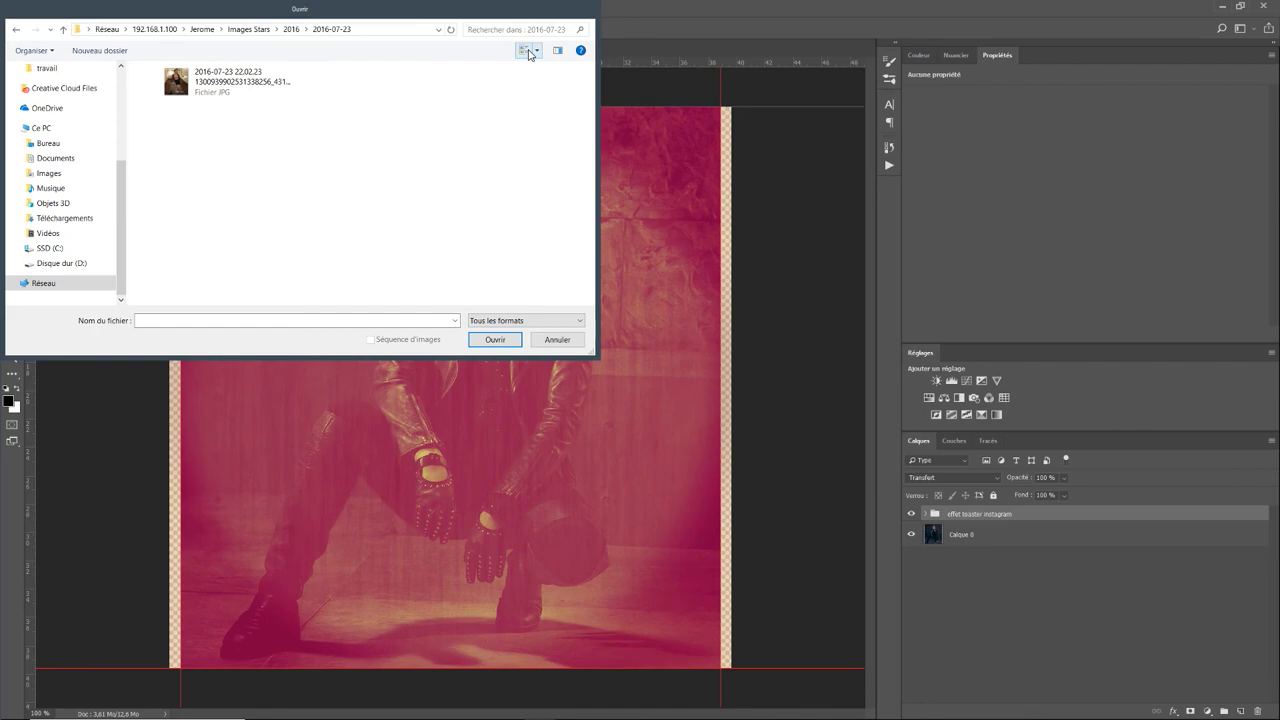
click(527, 51)
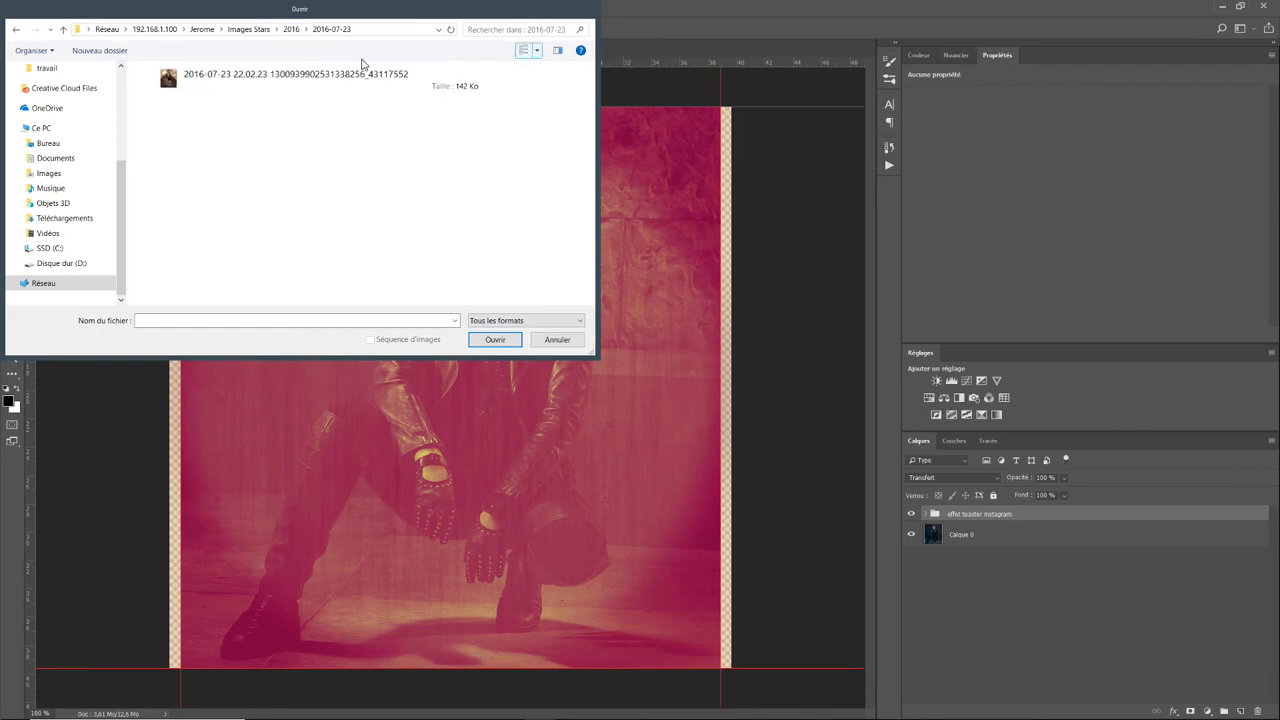
click(345, 76)
click(493, 340)
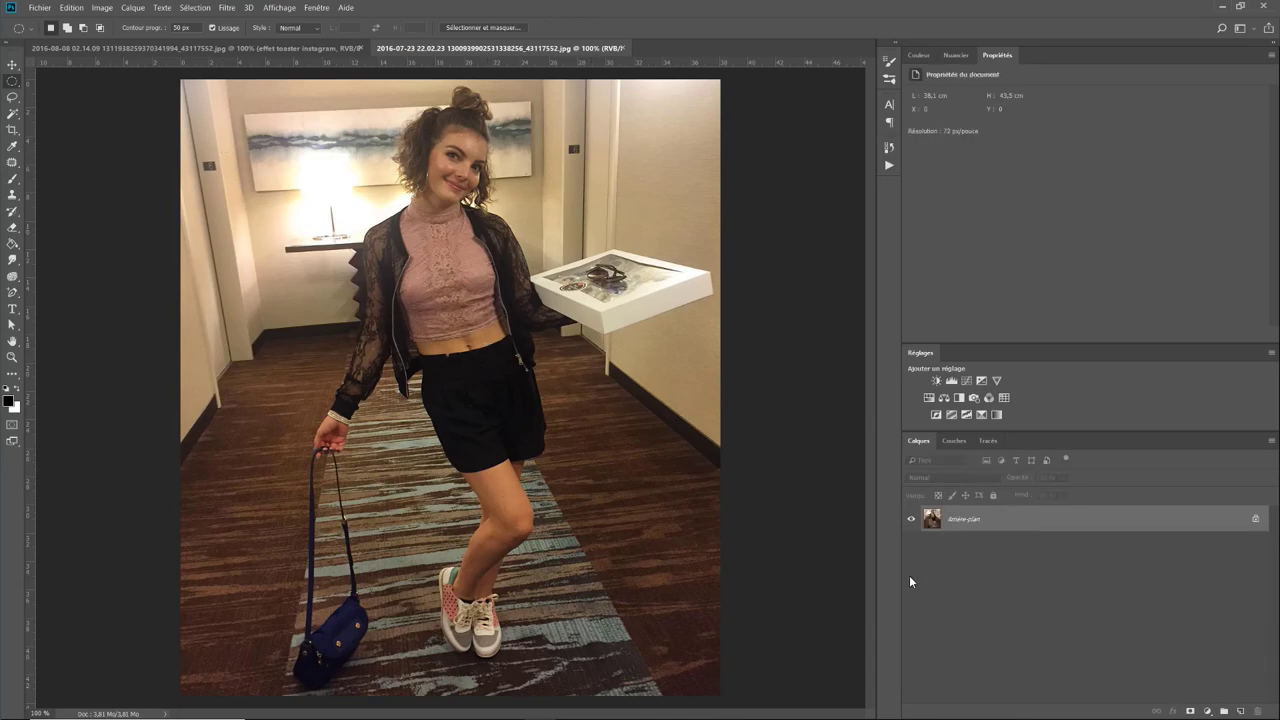
click(240, 48)
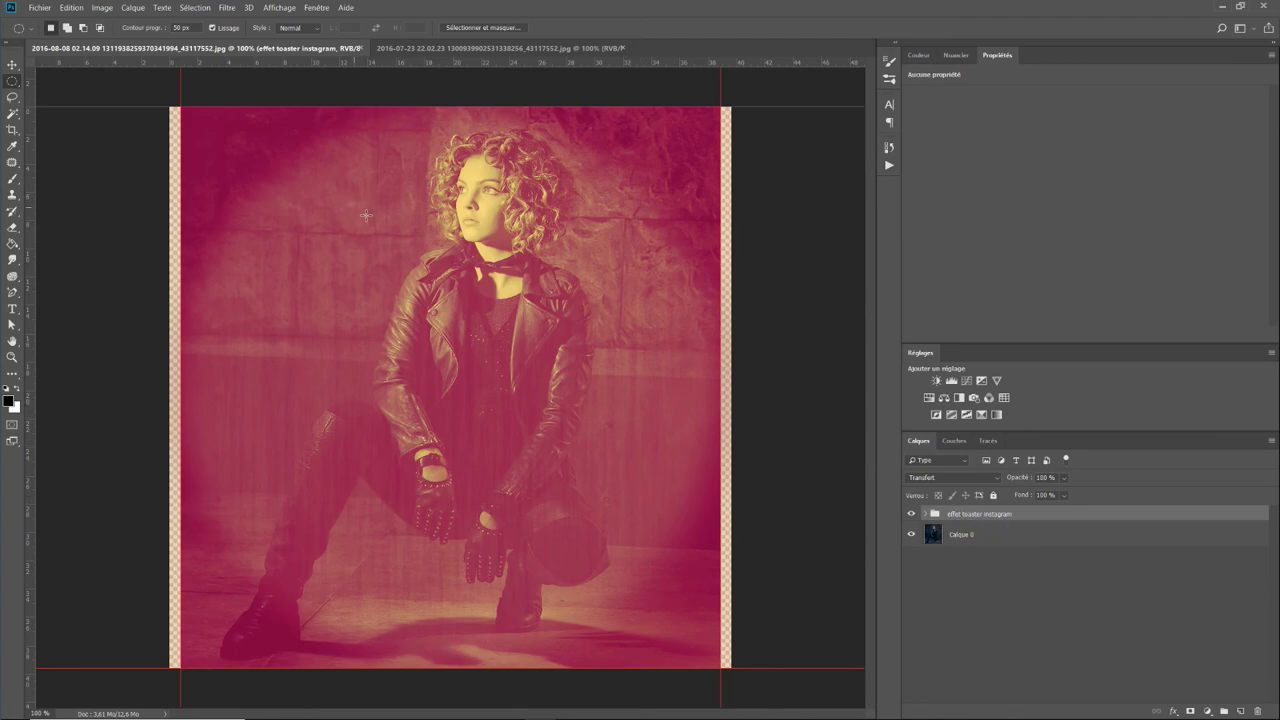
click(414, 47)
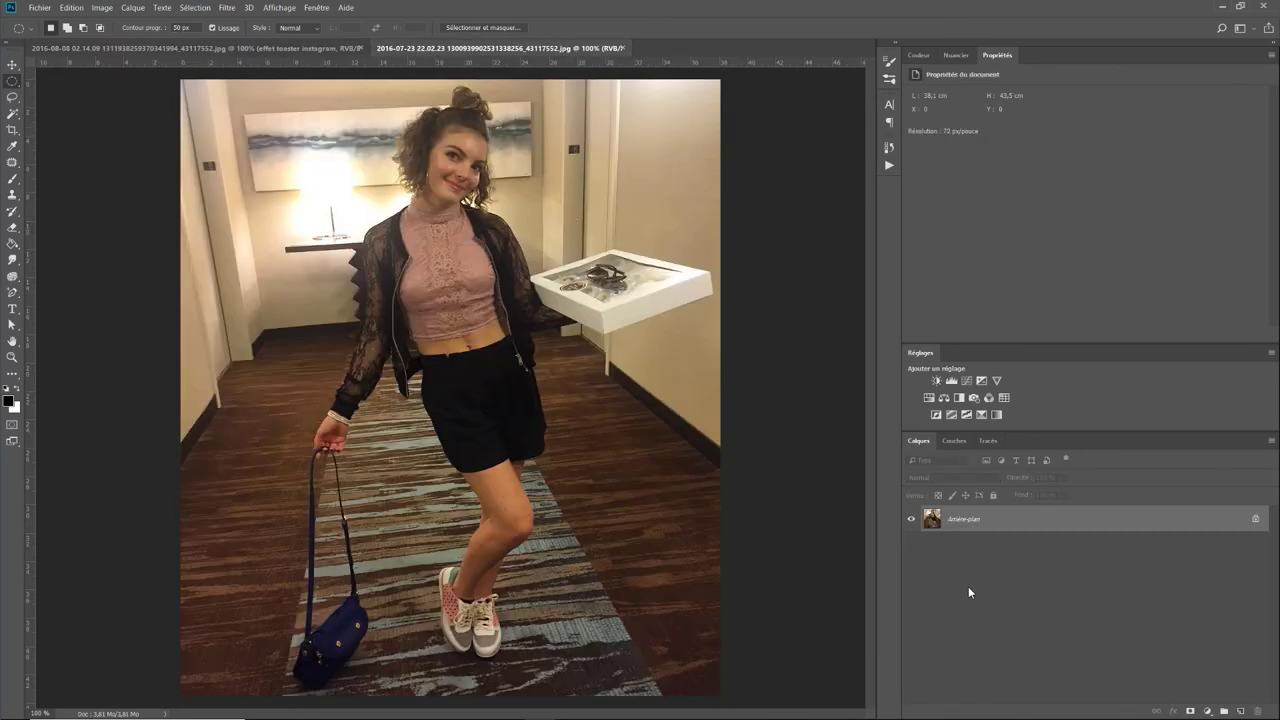
Step: Copy the effet toaster instagram group onto the hallway photo and toggle it to compare
drag(968, 586, 968, 586)
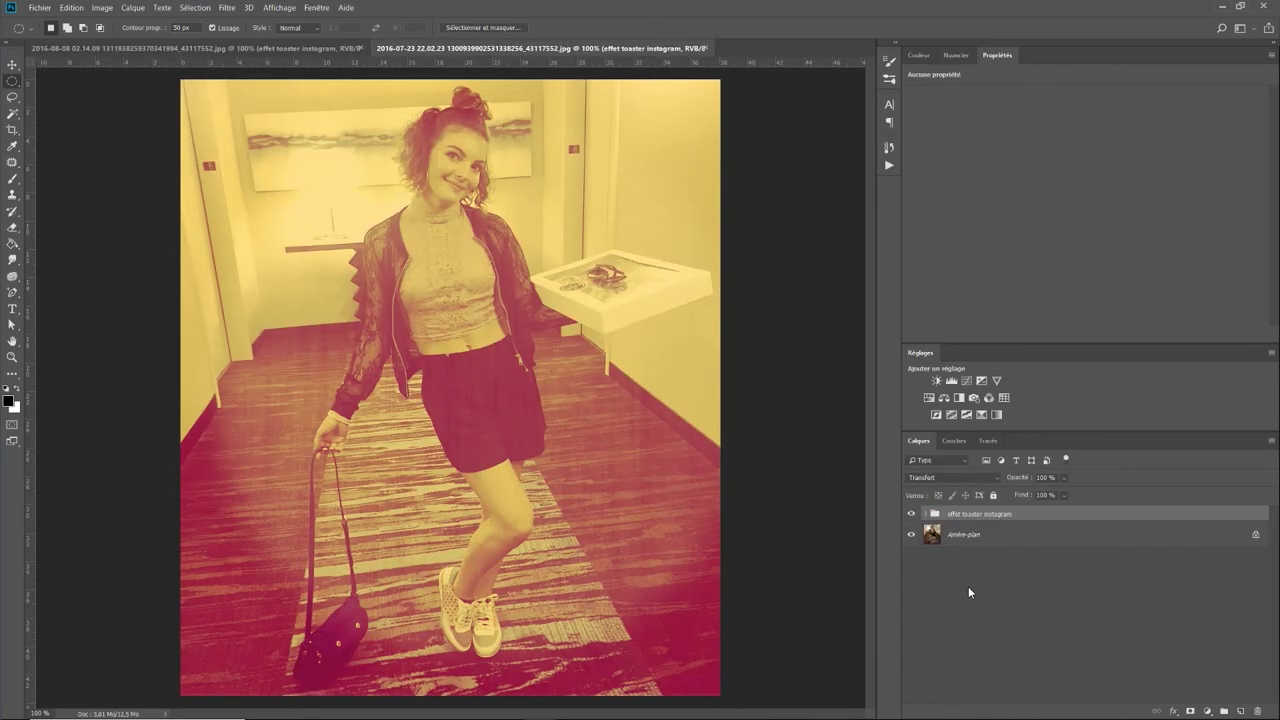
click(912, 514)
click(912, 515)
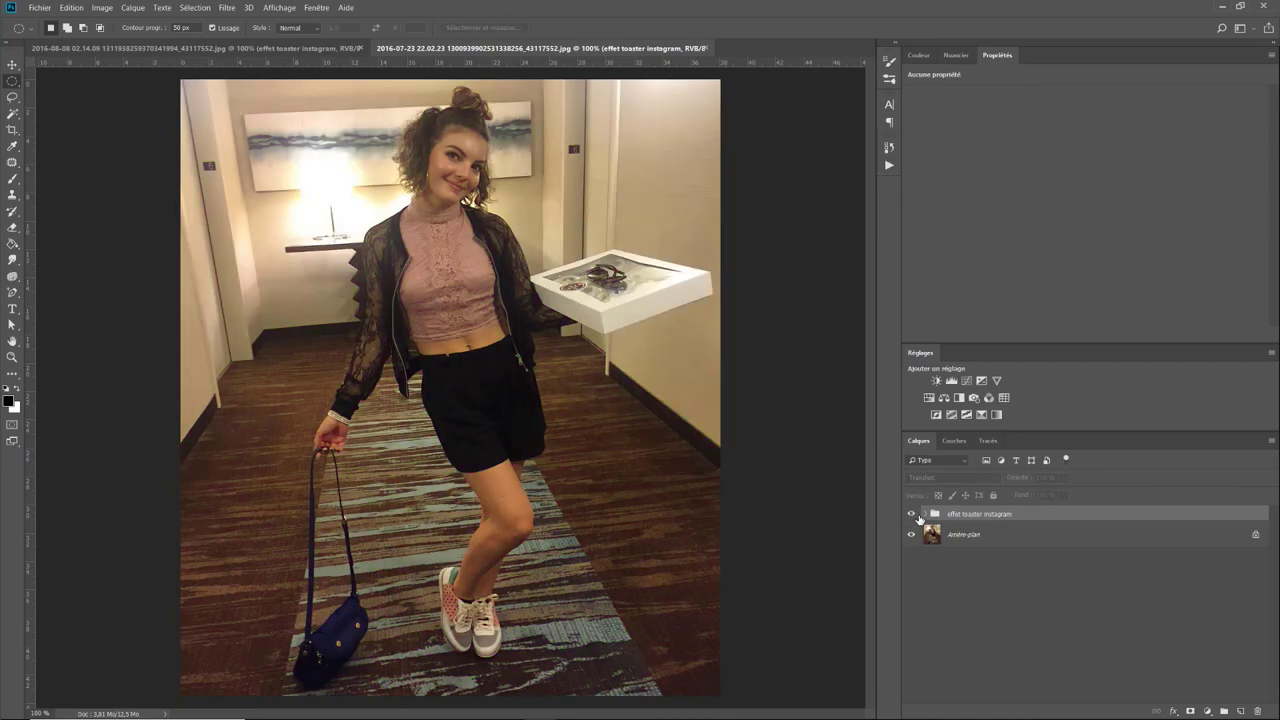
click(911, 514)
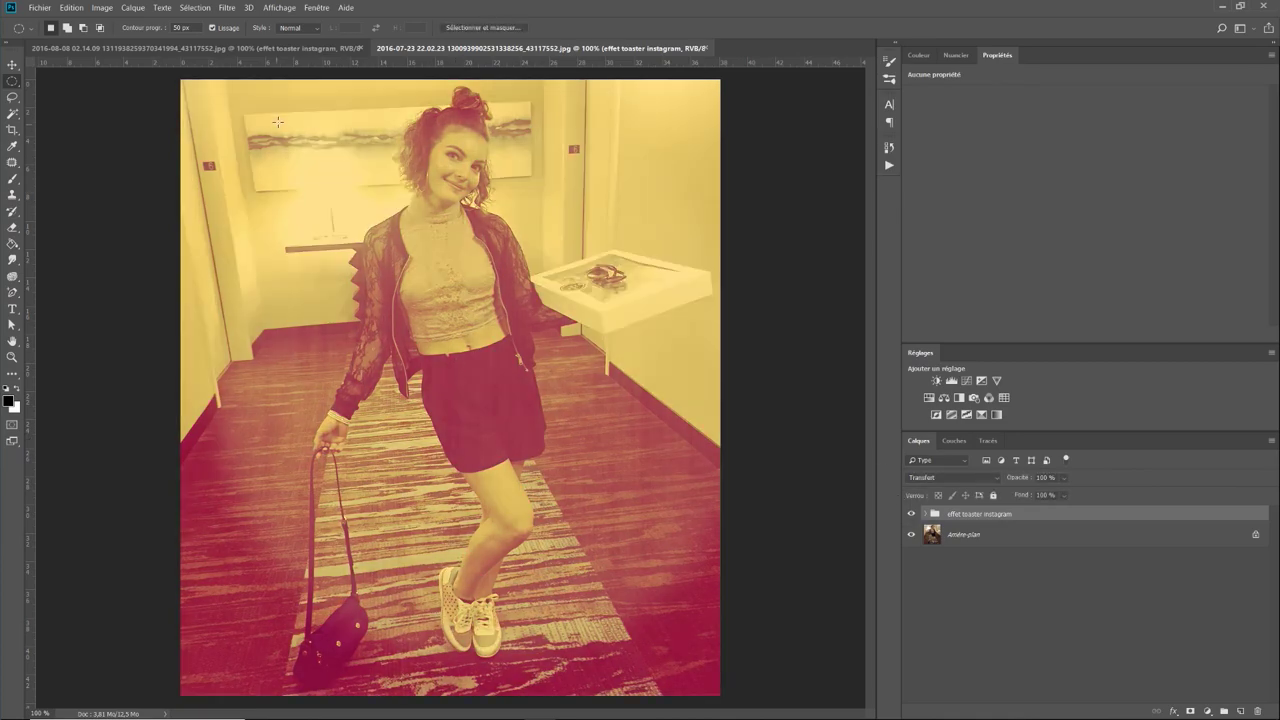
Step: Toggle the effect group on the portrait too, comparing both documents before and after
click(283, 55)
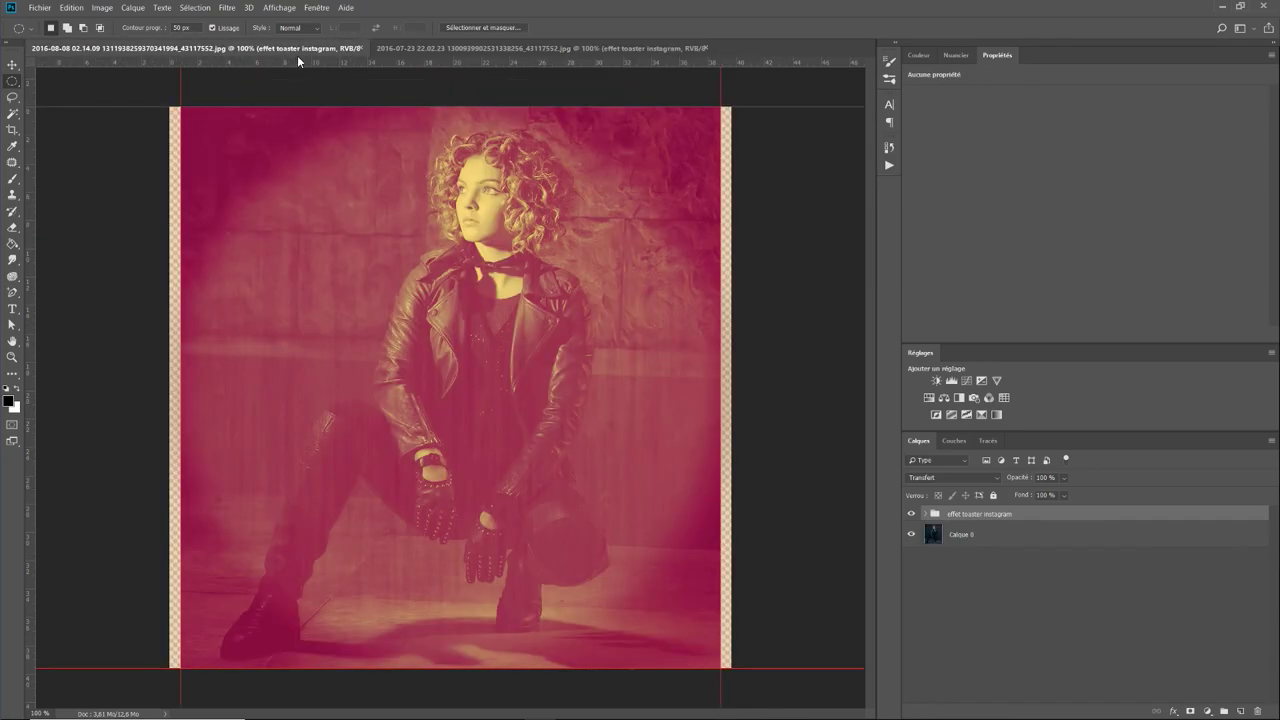
click(911, 516)
click(449, 48)
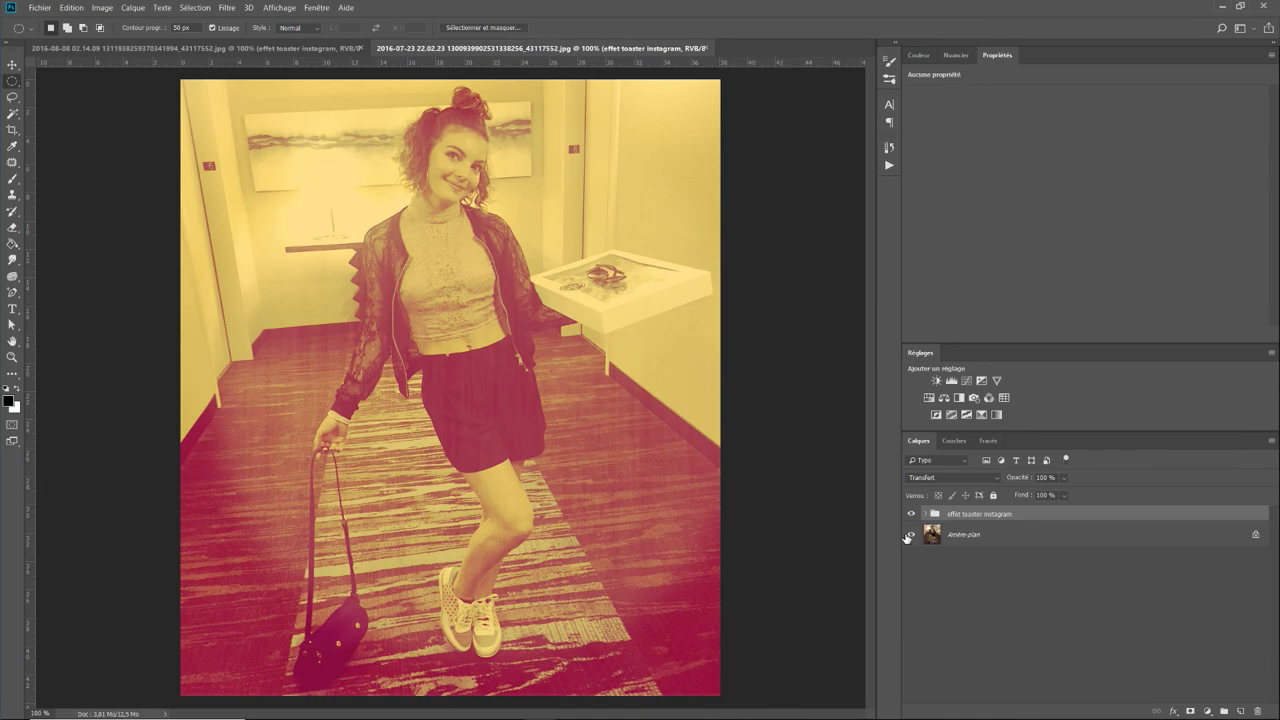
click(911, 515)
click(221, 52)
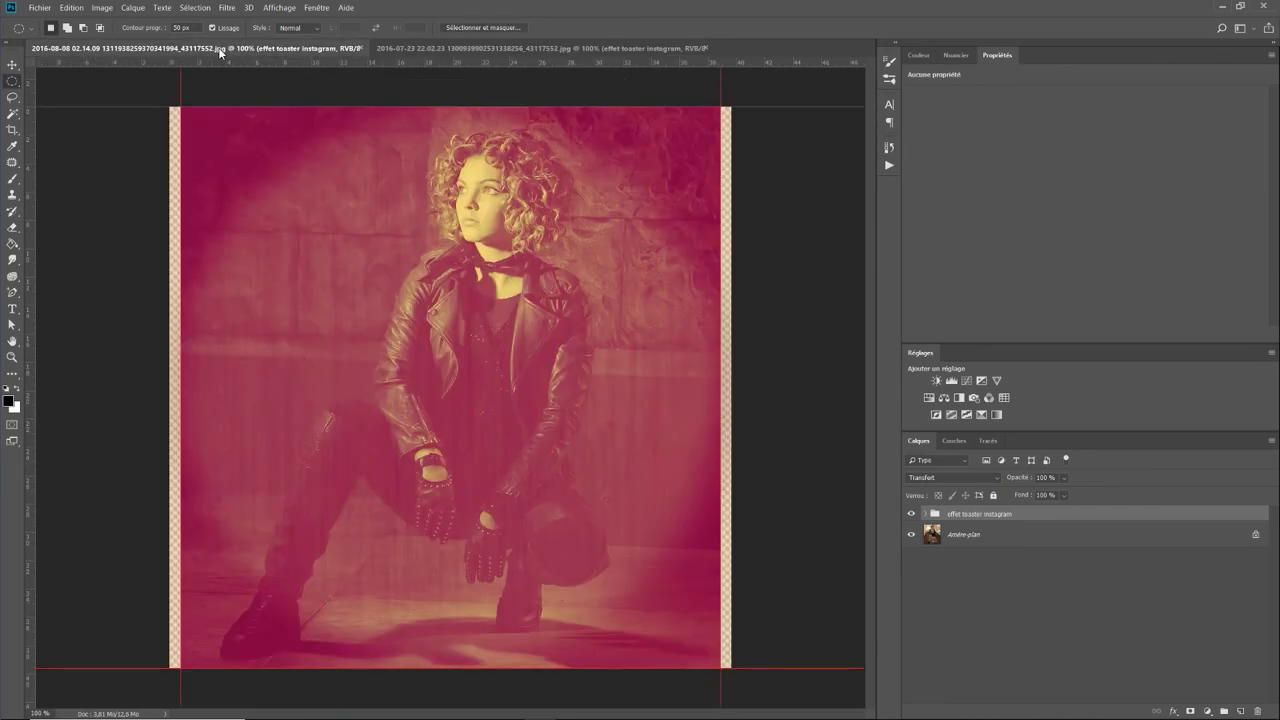